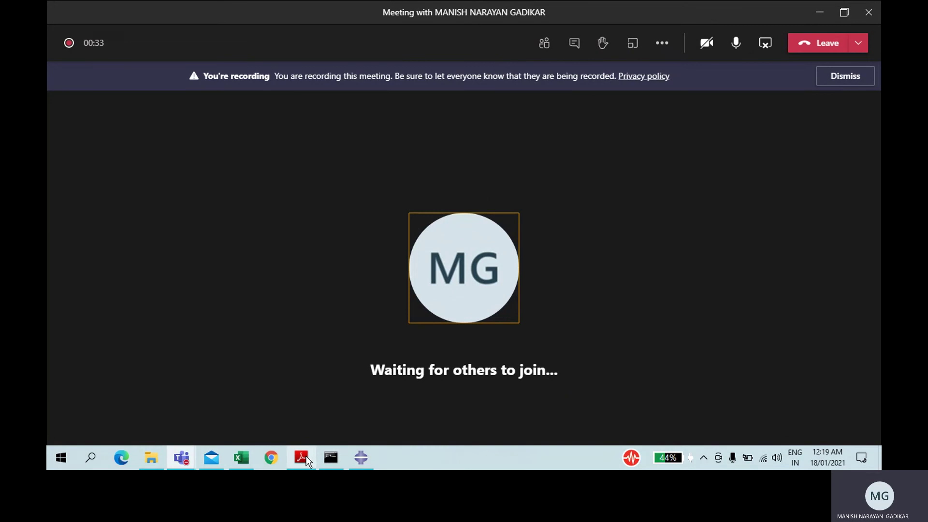
Switch to Adobe Reader and examine the loads, supports and spans of beam problem 3 in Assignment_1.pdf.
{"action": "left_click", "coordinate": [306, 457]}
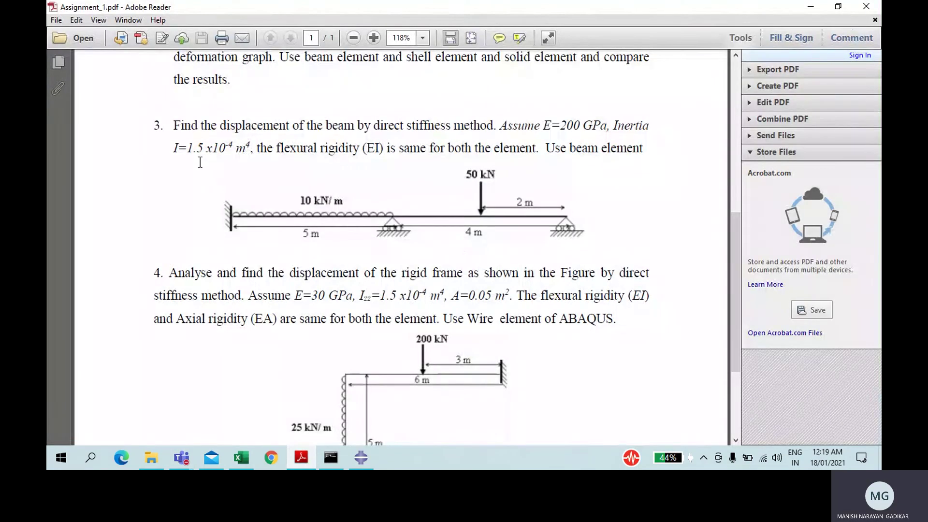
{"action": "left_click_drag", "start_coordinate": [203, 148], "coordinate": [238, 183]}
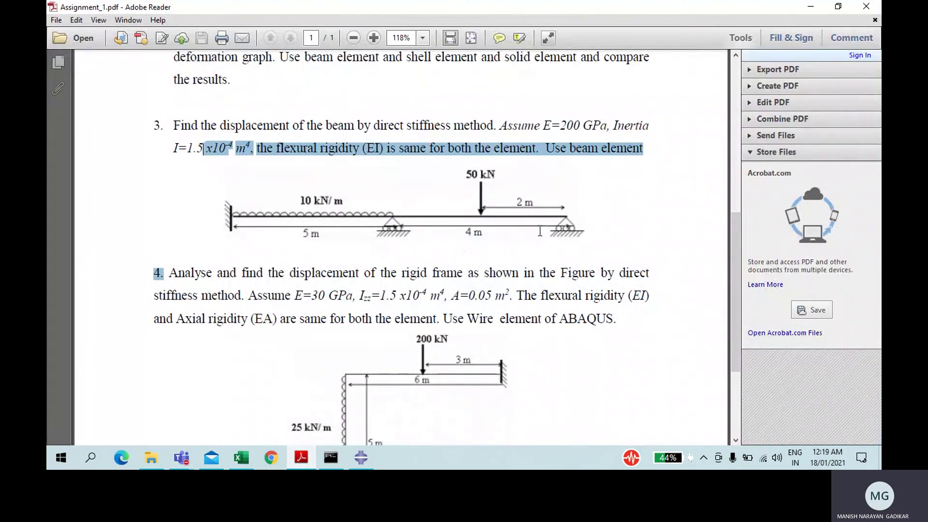
{"action": "left_click", "coordinate": [573, 210]}
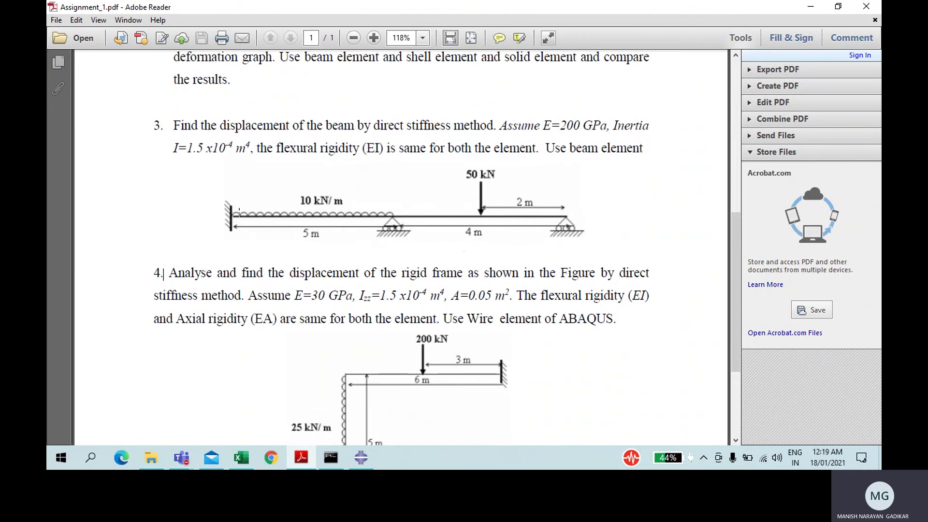
{"action": "left_click", "coordinate": [587, 208]}
Switch to Abaqus/CAE and create a 2D planar deformable wire part named Continuos Beam.
{"action": "left_click", "coordinate": [361, 456]}
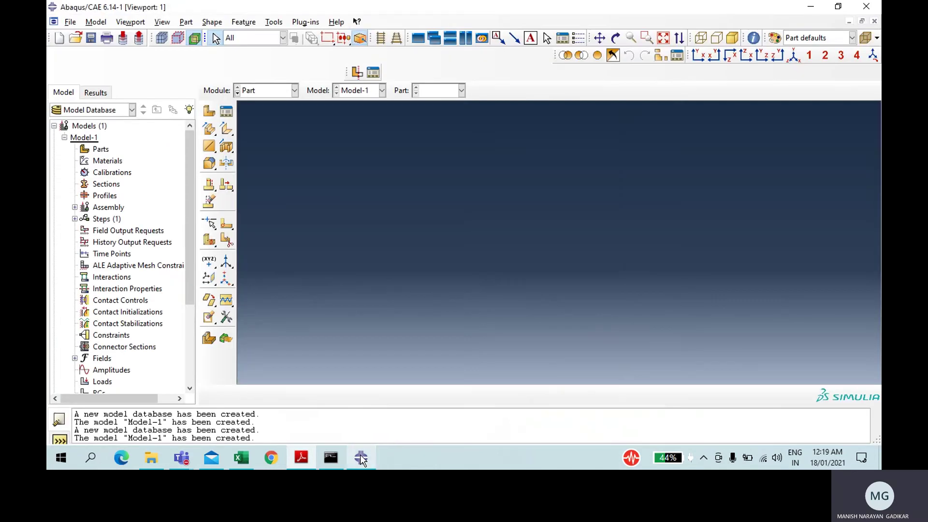
{"action": "left_click", "coordinate": [209, 111]}
{"action": "type", "text": "C"}
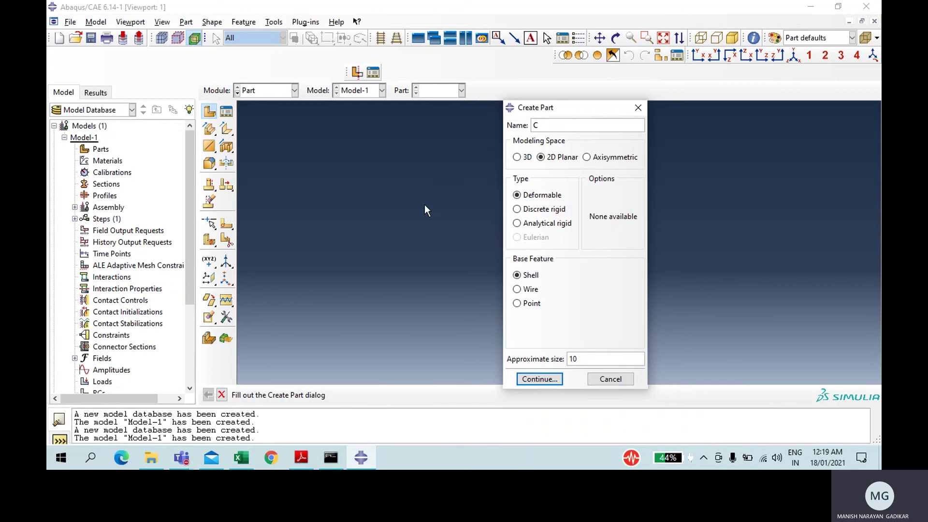
{"action": "type", "text": "ontinuos Beam"}
{"action": "left_click", "coordinate": [528, 290]}
{"action": "double_click", "coordinate": [583, 362]}
{"action": "left_click", "coordinate": [540, 379]}
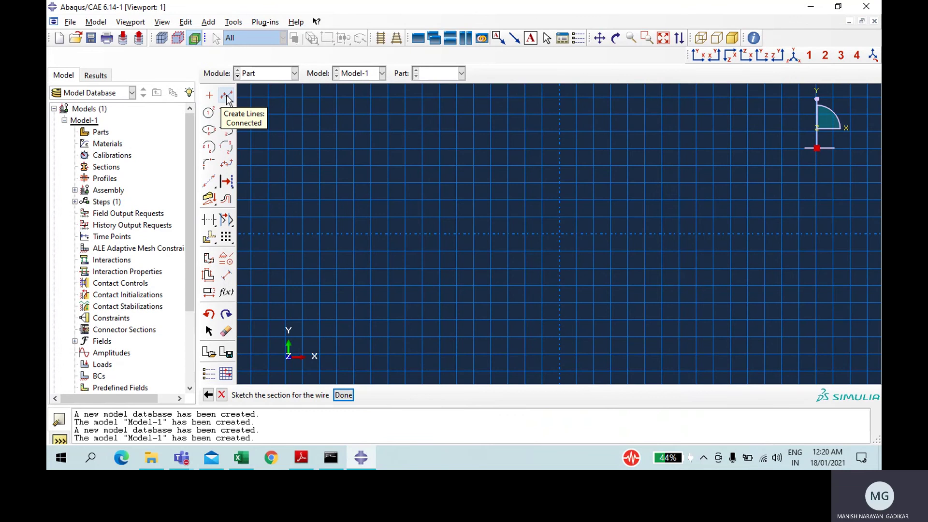
Sketch three connected horizontal line segments end to end, about 0.85, 0.85 and 0.7 long.
{"action": "left_click", "coordinate": [227, 95]}
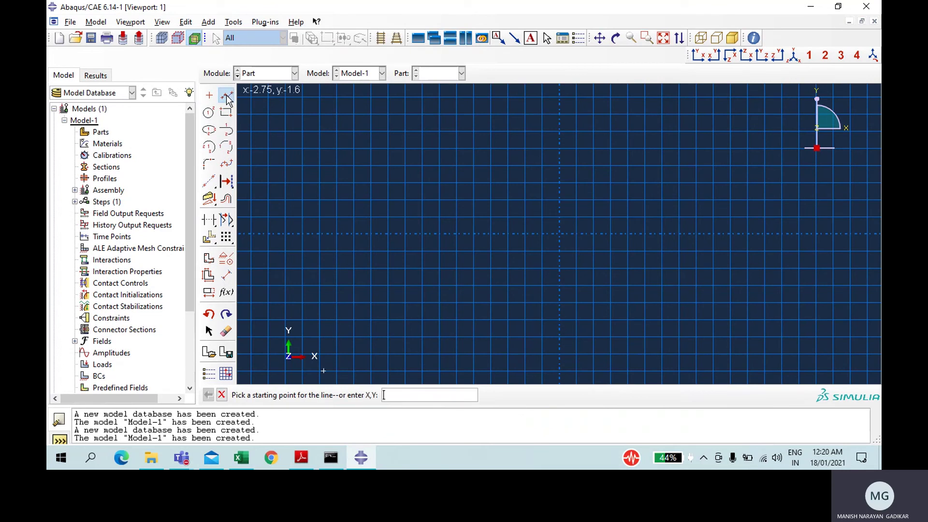
{"action": "left_click", "coordinate": [294, 169]}
{"action": "left_click", "coordinate": [367, 169]}
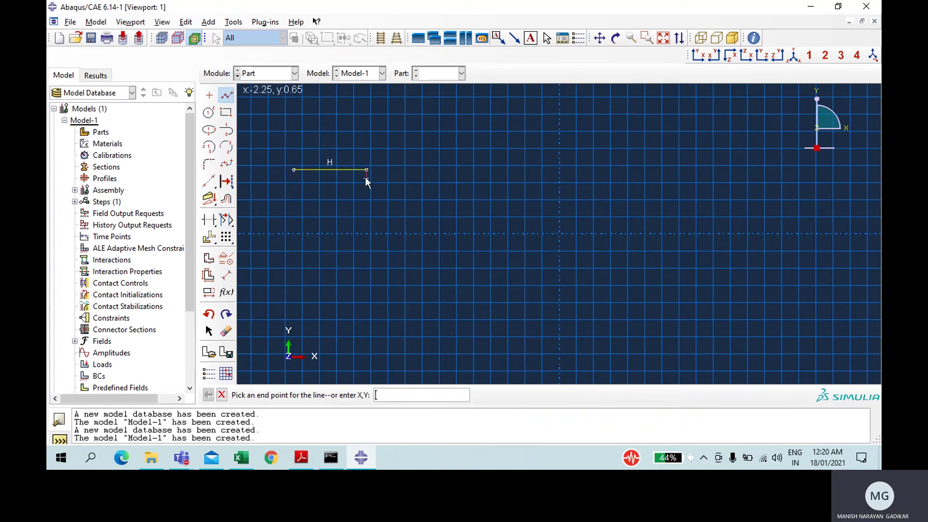
{"action": "left_click", "coordinate": [439, 170]}
{"action": "left_click", "coordinate": [498, 179]}
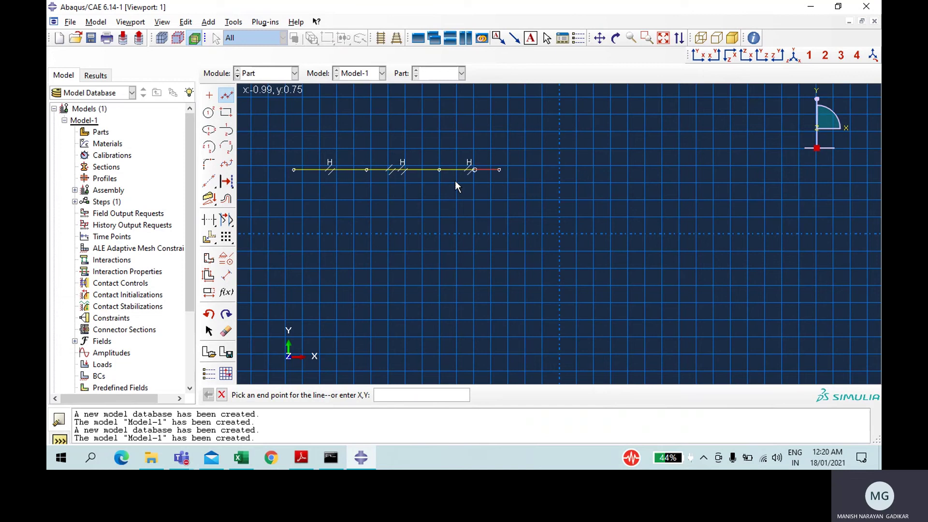
Dimension the first line segment with a length of 5.
{"action": "left_click", "coordinate": [226, 275]}
{"action": "left_click", "coordinate": [326, 170]}
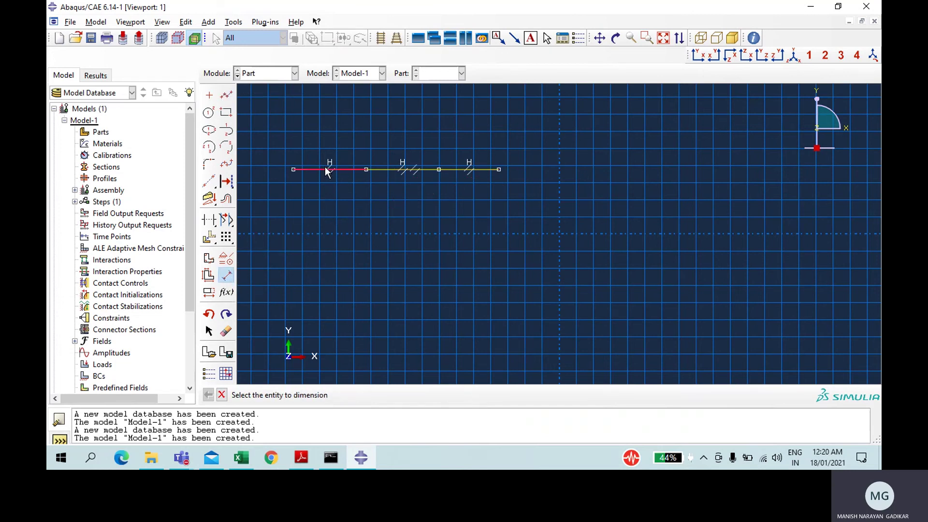
{"action": "left_click", "coordinate": [326, 152]}
{"action": "type", "text": "5"}
{"action": "key", "text": "Return"}
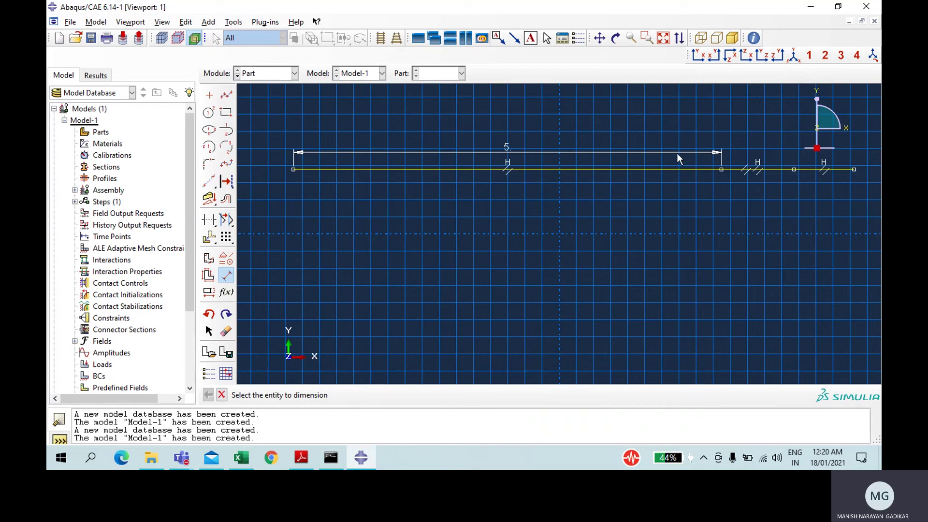
Dimension the middle and last line segments with a length of 2 each and finish the wire sketch.
{"action": "left_click", "coordinate": [777, 170]}
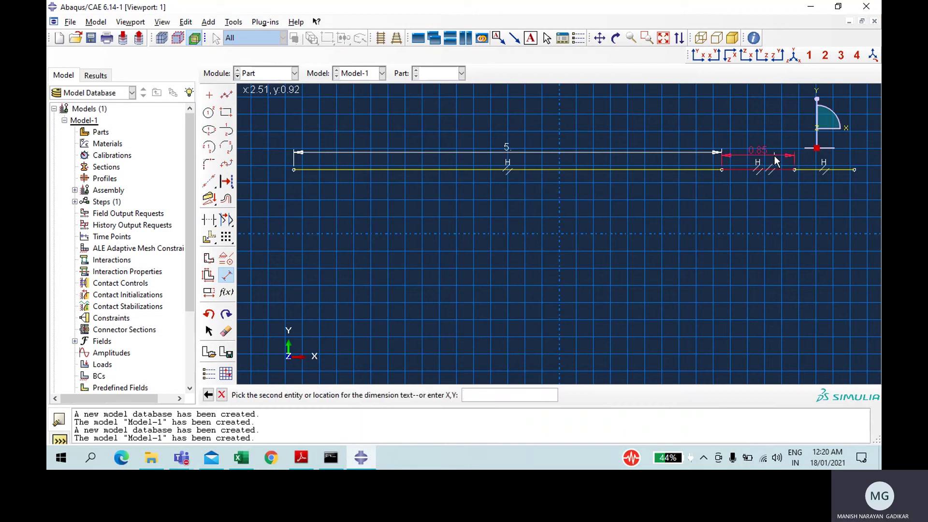
{"action": "left_click", "coordinate": [775, 156]}
{"action": "type", "text": "2"}
{"action": "key", "text": "Return"}
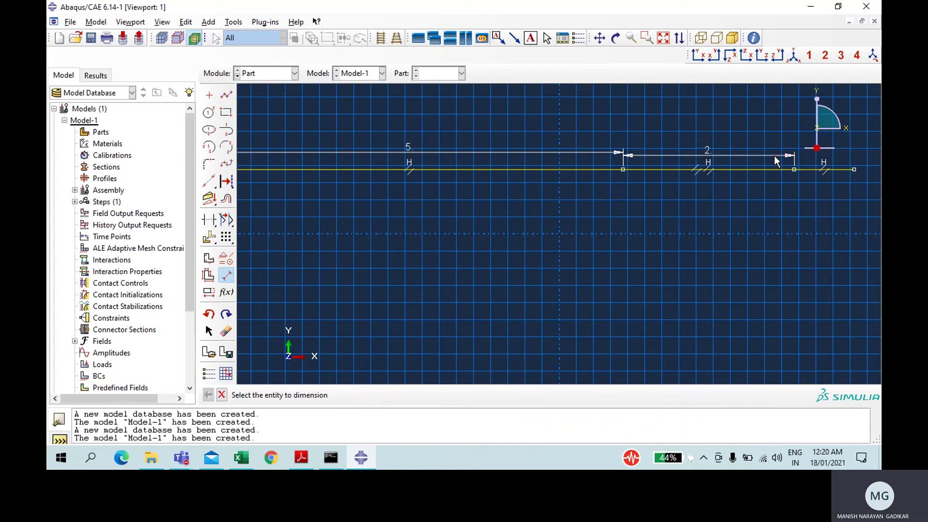
{"action": "left_click", "coordinate": [837, 170]}
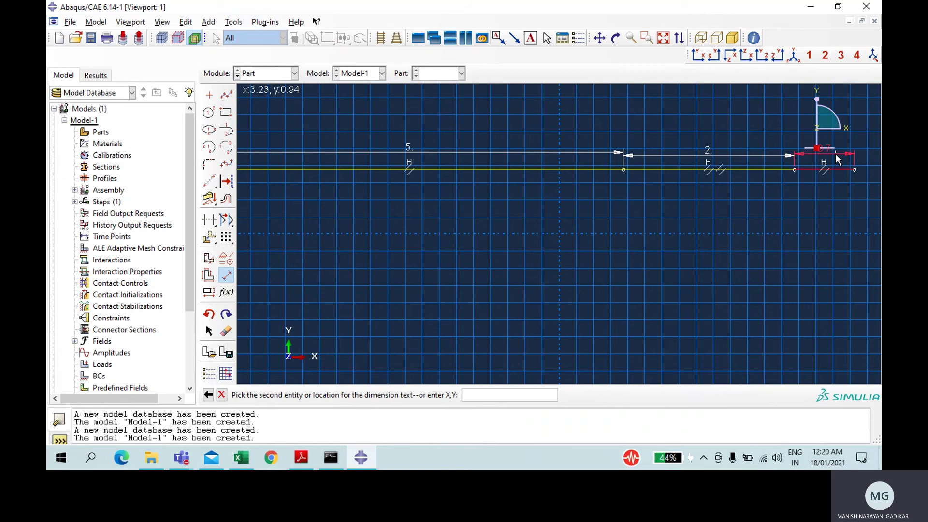
{"action": "left_click", "coordinate": [835, 154]}
{"action": "type", "text": "2"}
{"action": "key", "text": "Return"}
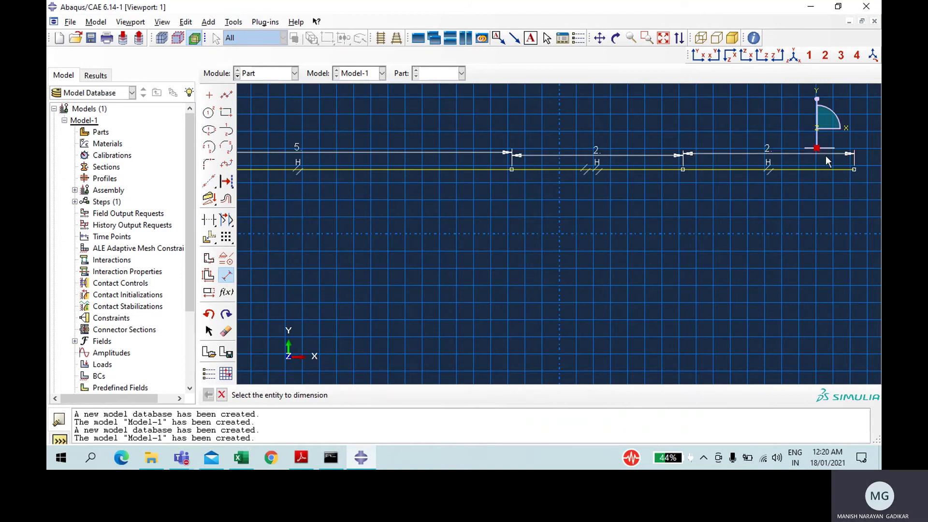
{"action": "left_click", "coordinate": [221, 395]}
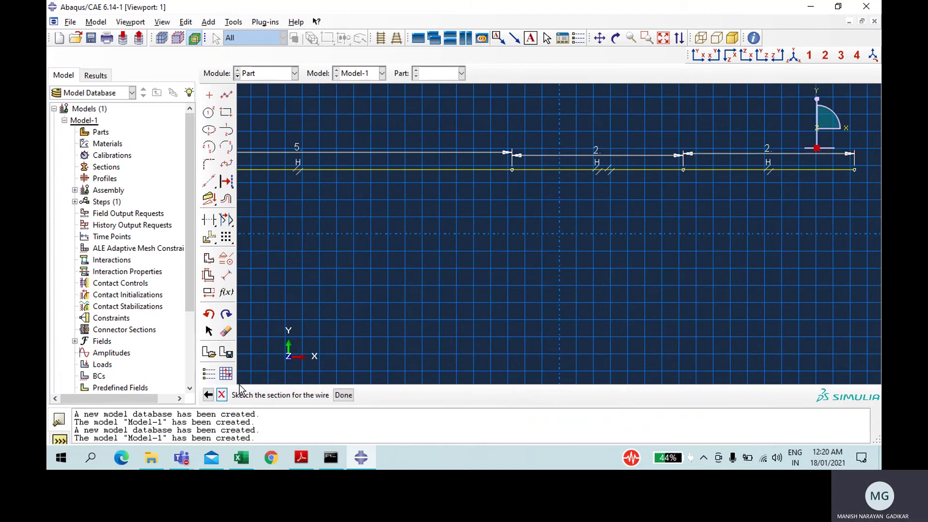
{"action": "left_click", "coordinate": [343, 396]}
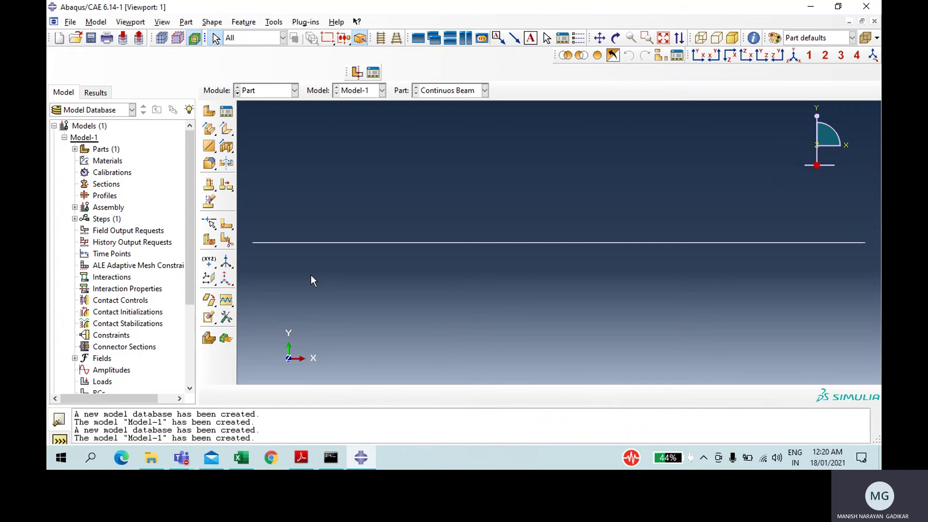
Switch to the Property module and create a material named Steel with a uniform mass density of 7850.
{"action": "left_click", "coordinate": [255, 96]}
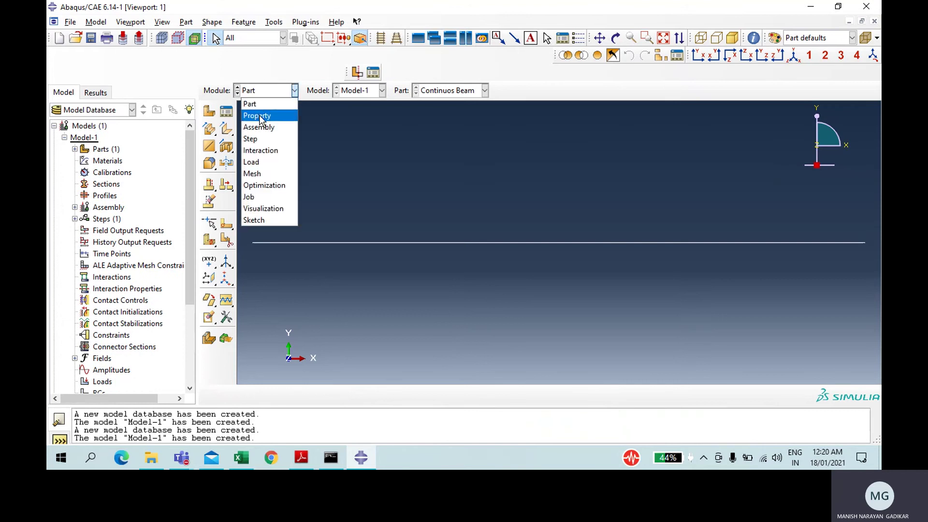
{"action": "left_click", "coordinate": [259, 115]}
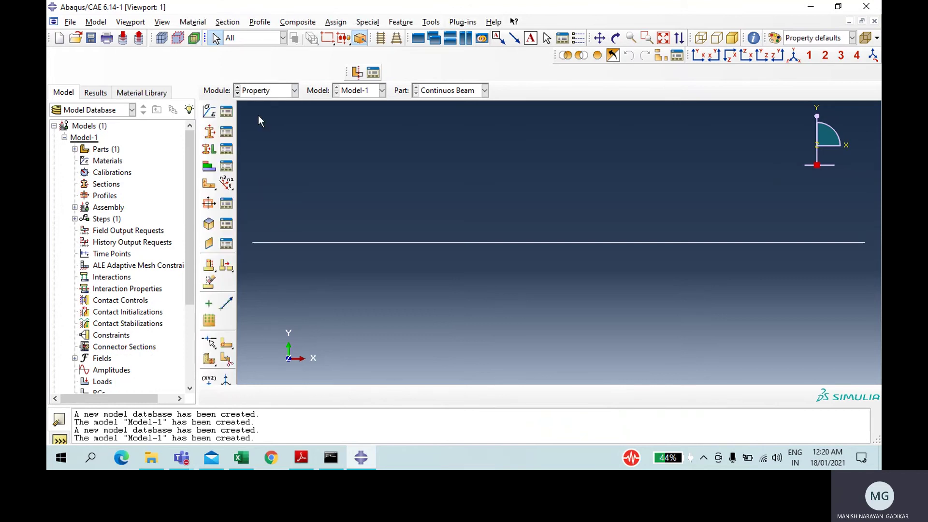
{"action": "left_click", "coordinate": [213, 117]}
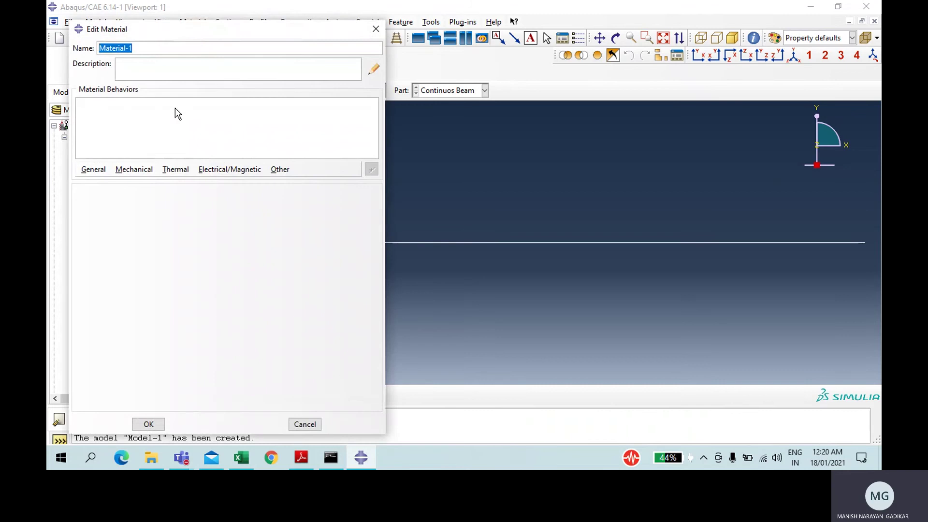
{"action": "key", "text": "BackSpace"}
{"action": "type", "text": "Steel"}
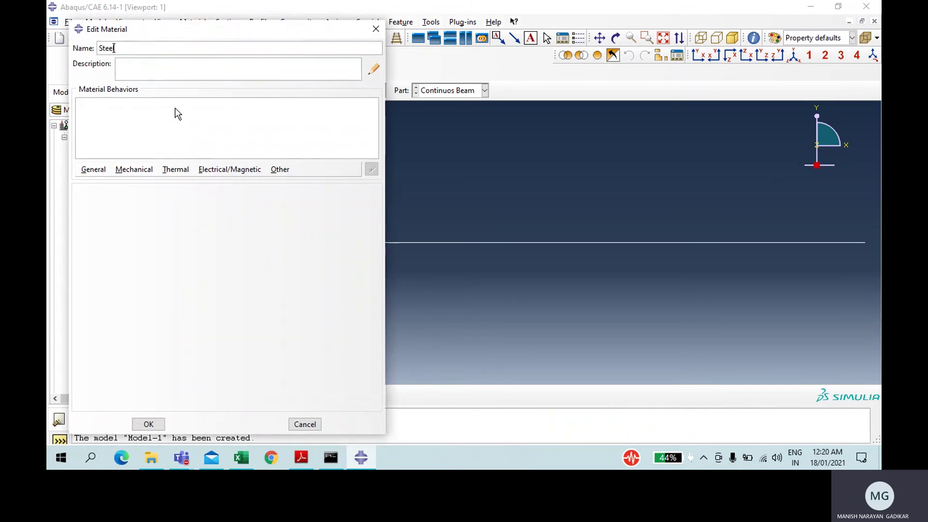
{"action": "left_click", "coordinate": [92, 172]}
{"action": "left_click", "coordinate": [102, 182]}
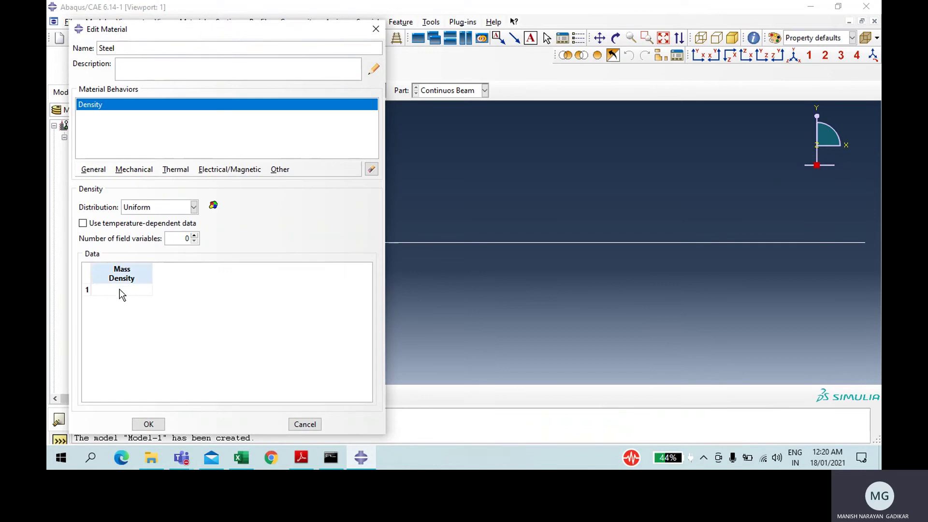
{"action": "left_click", "coordinate": [121, 288]}
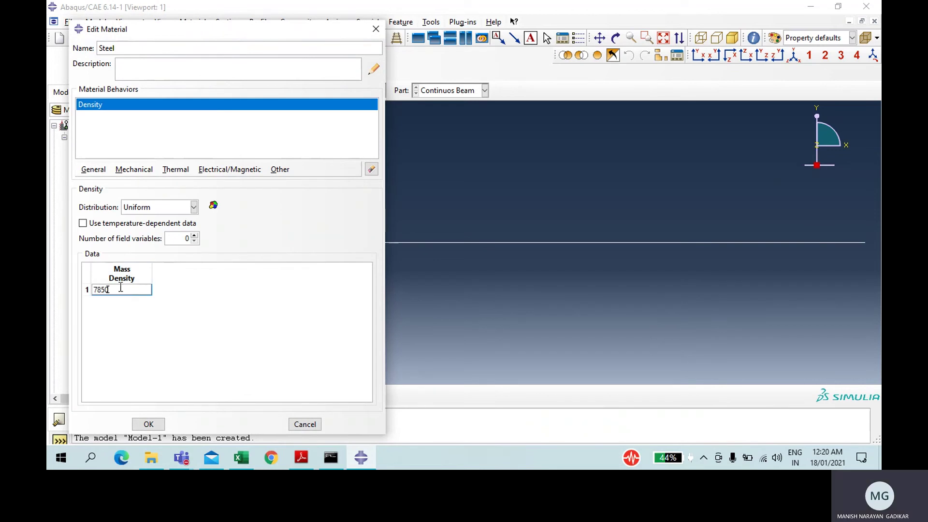
Add isotropic elastic behavior to the Steel material.
{"action": "left_click", "coordinate": [133, 172]}
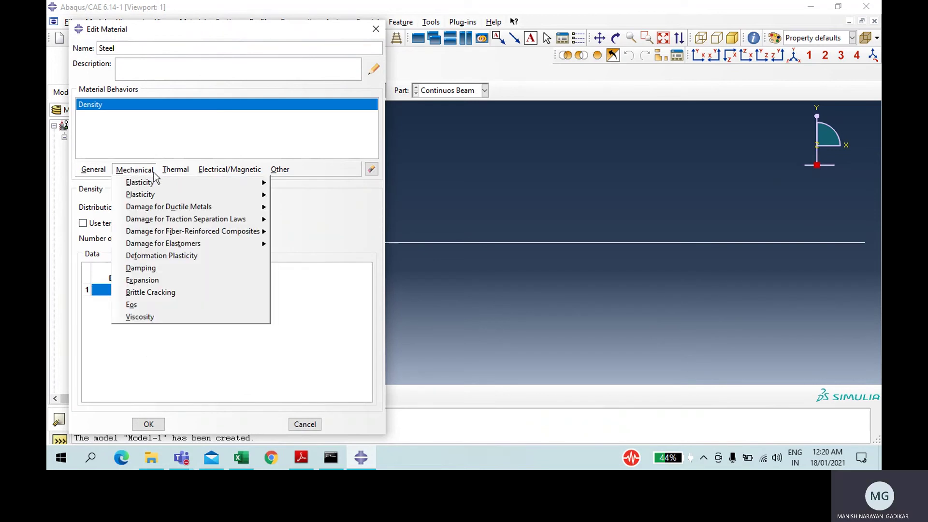
{"action": "mouse_move", "coordinate": [158, 181]}
{"action": "left_click", "coordinate": [288, 188]}
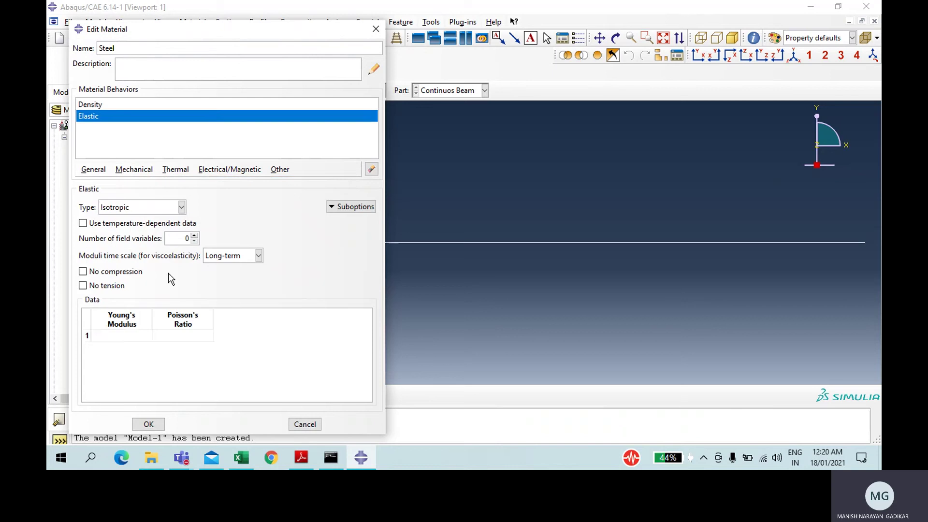
{"action": "left_click", "coordinate": [127, 336]}
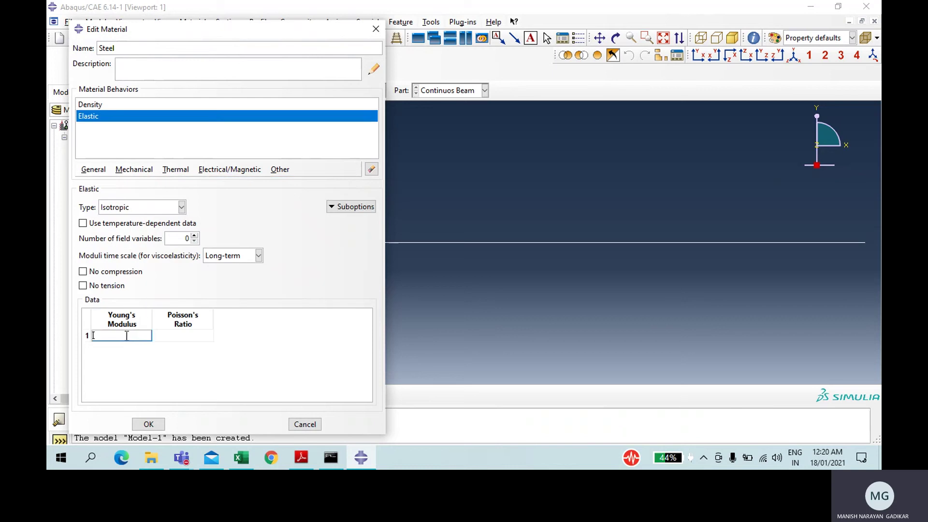
Look up the Young's modulus for problem 3 in the assignment PDF and the Assignment 3 workbook.
{"action": "left_click", "coordinate": [303, 454]}
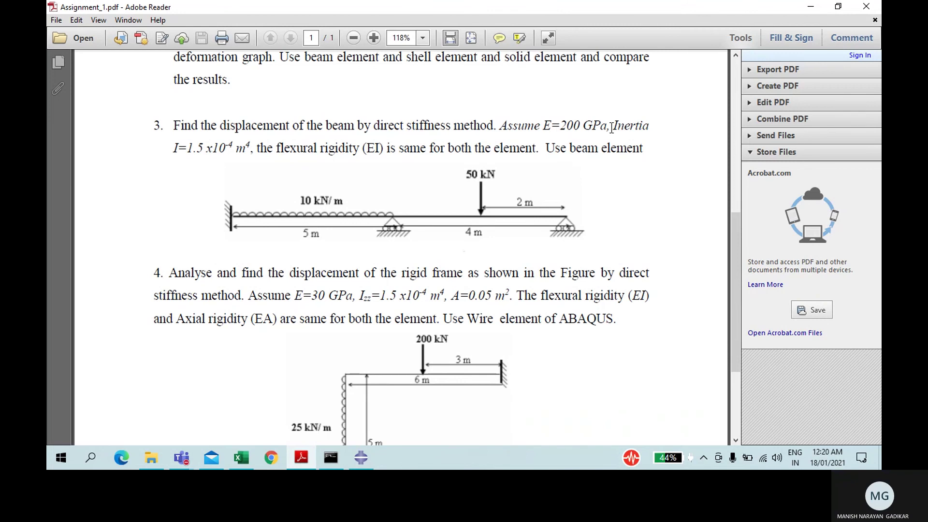
{"action": "left_click", "coordinate": [241, 458]}
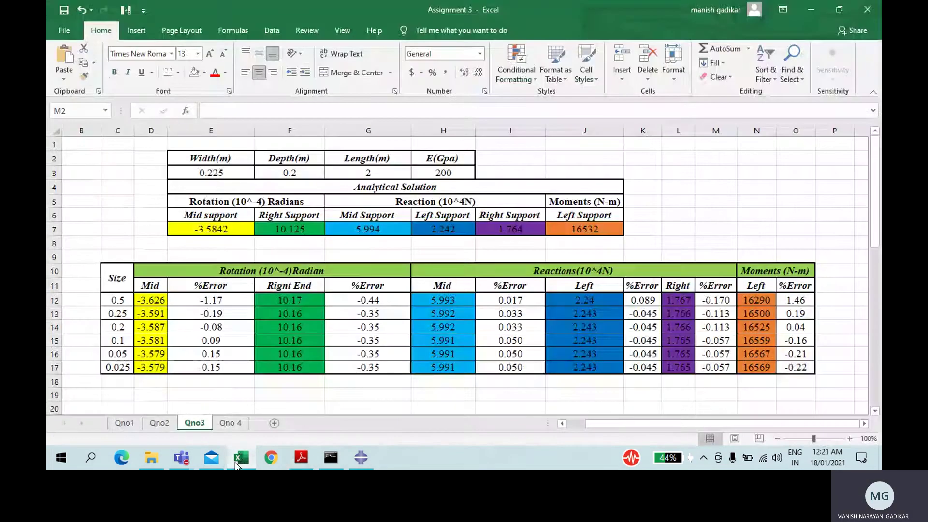
{"action": "left_click", "coordinate": [293, 458]}
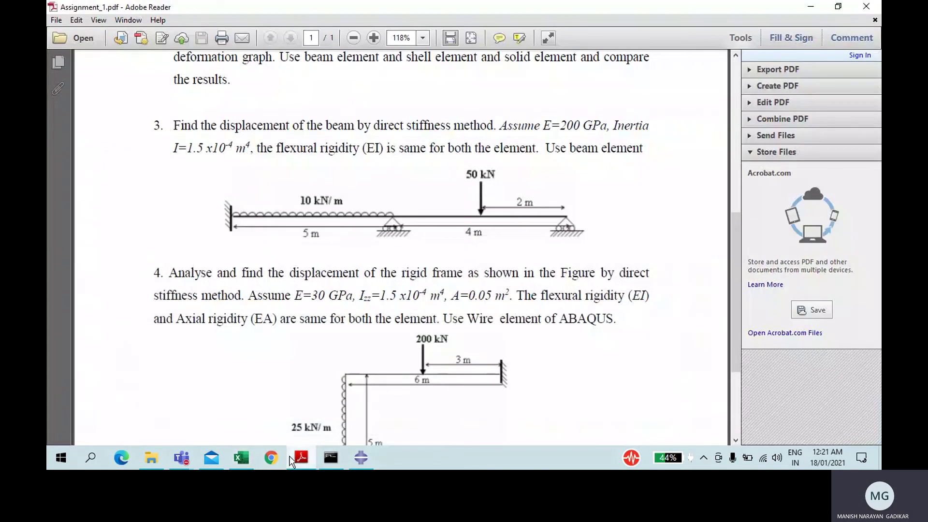
Return to Abaqus/CAE, set Steel's Young's modulus to 200e09 and Poisson's ratio to 0.3, and save the material.
{"action": "left_click", "coordinate": [364, 454]}
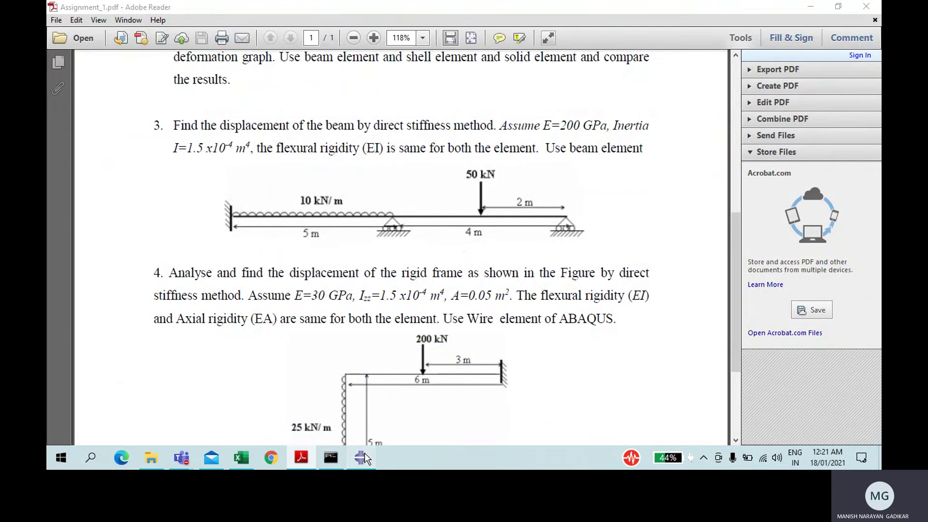
{"action": "left_click", "coordinate": [102, 334]}
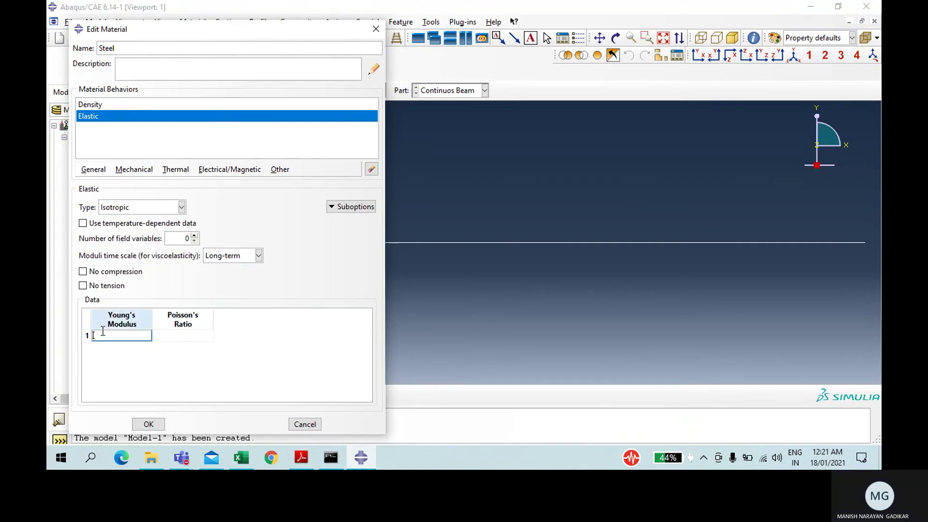
{"action": "type", "text": "200e09"}
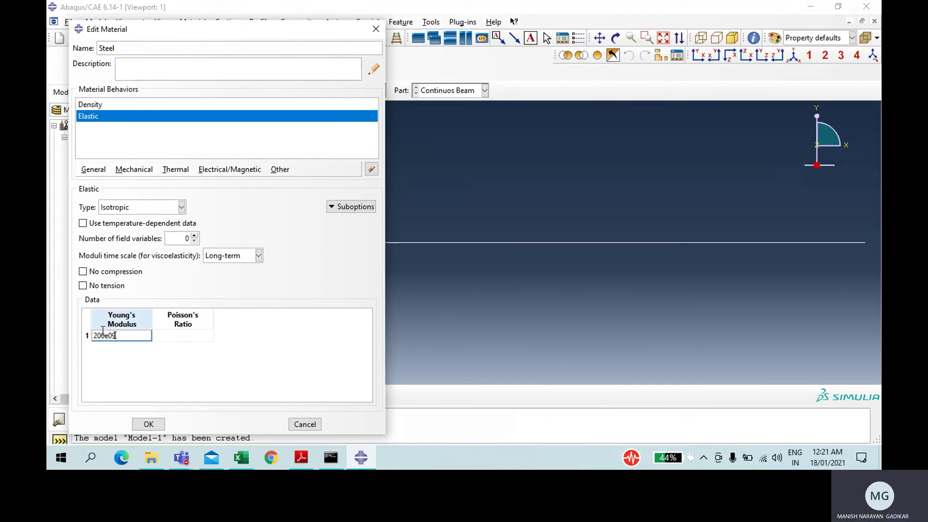
{"action": "key", "text": "Tab"}
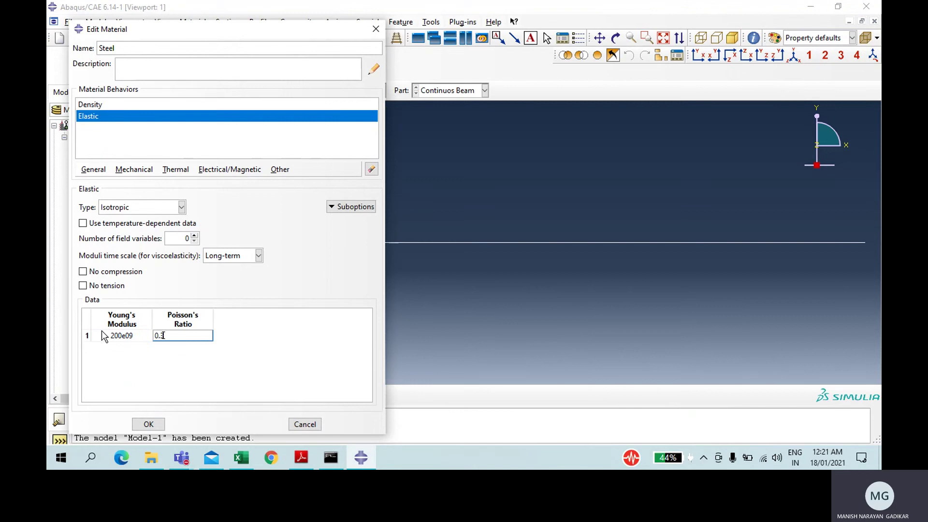
{"action": "left_click", "coordinate": [149, 423]}
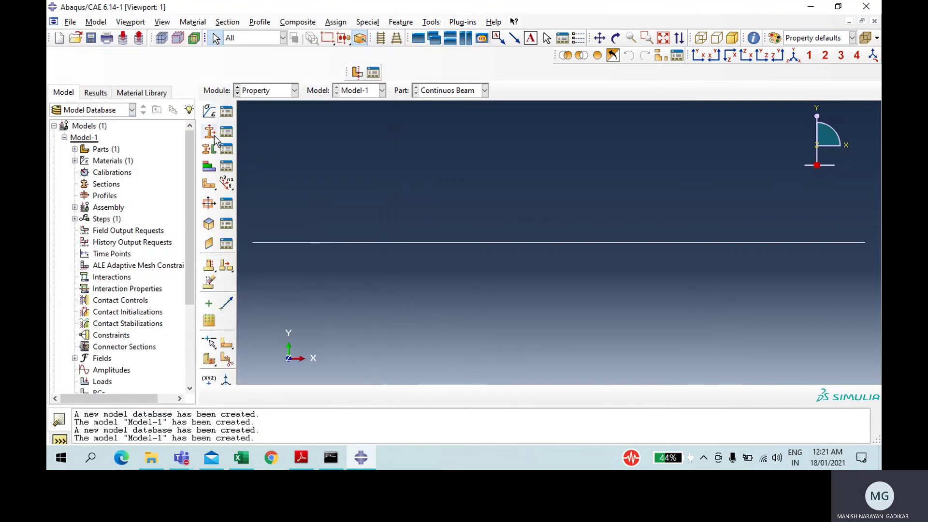
Create a section named Beam with the Beam category and Beam type.
{"action": "left_click", "coordinate": [214, 135]}
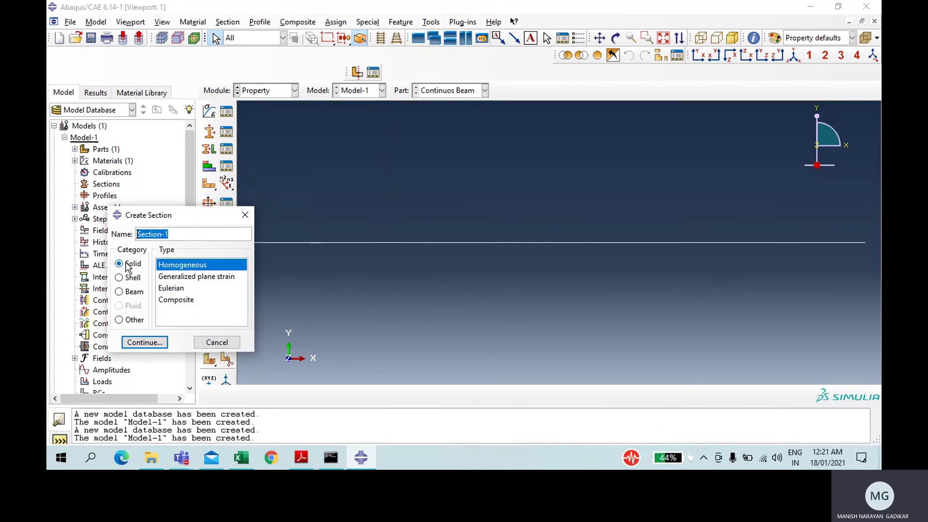
{"action": "left_click", "coordinate": [135, 292]}
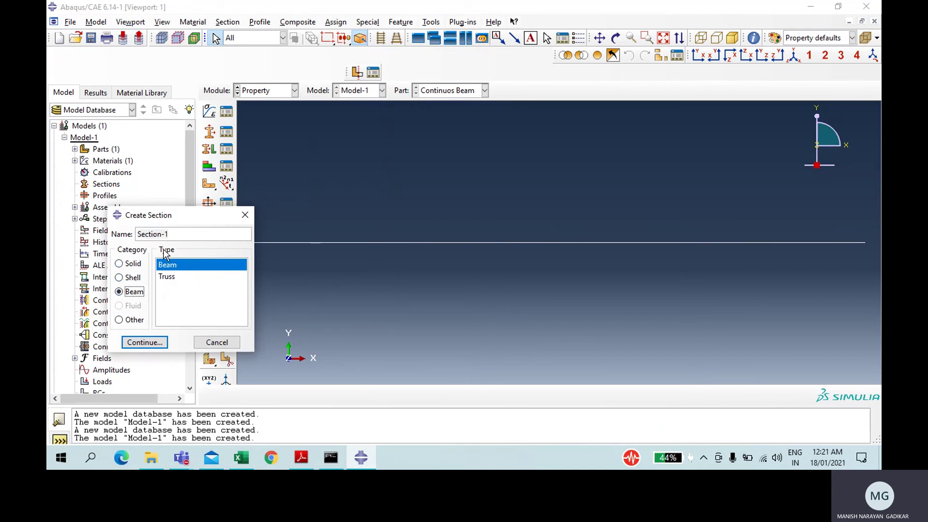
{"action": "left_click_drag", "start_coordinate": [174, 235], "coordinate": [103, 234]}
{"action": "type", "text": "BEam"}
{"action": "key", "text": "BackSpace"}
{"action": "key", "text": "BackSpace"}
{"action": "key", "text": "BackSpace"}
{"action": "type", "text": "ea"}
{"action": "left_click", "coordinate": [162, 341]}
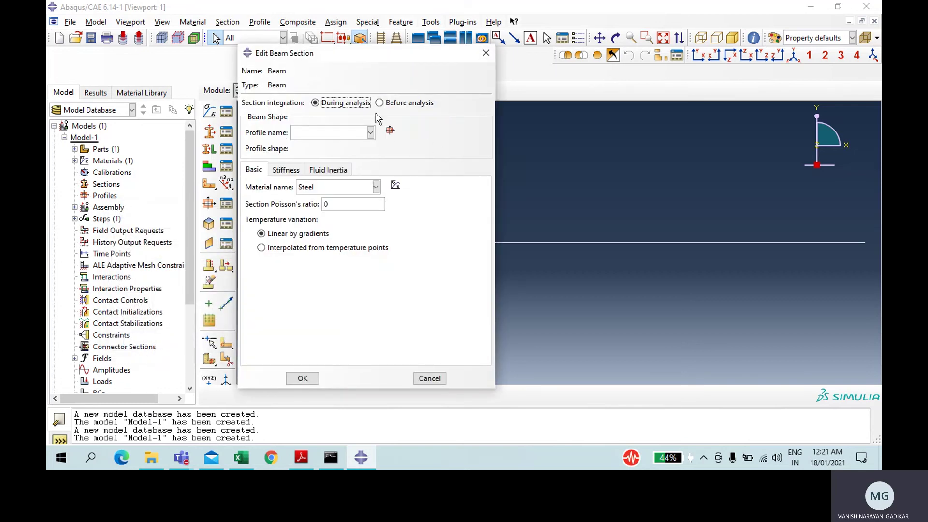
Start a rectangular profile for the Beam section and look up problem 3's width and depth in the Assignment 3 workbook.
{"action": "left_click", "coordinate": [390, 130]}
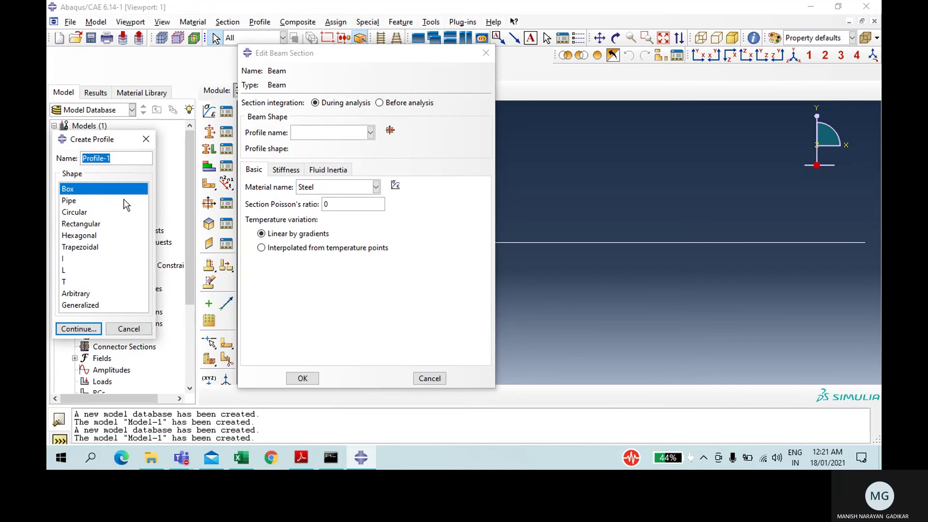
{"action": "left_click", "coordinate": [91, 225]}
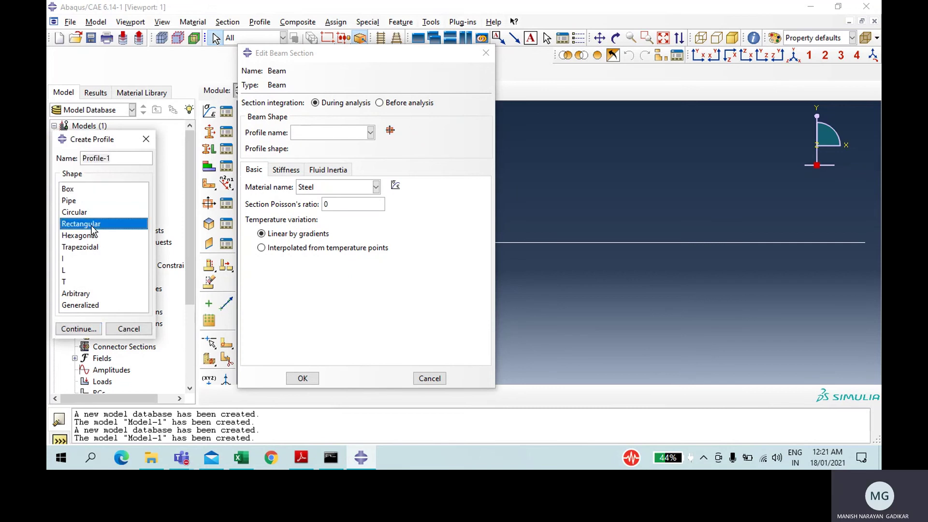
{"action": "left_click", "coordinate": [79, 329]}
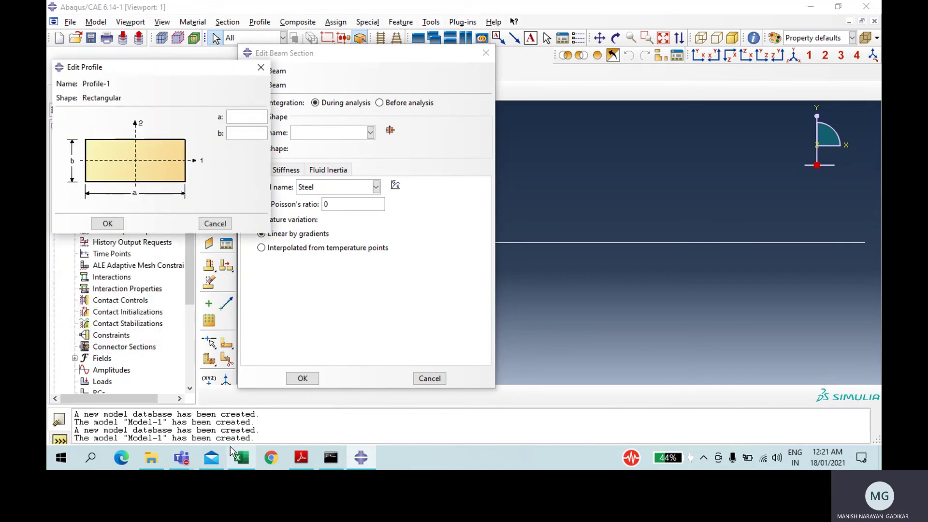
{"action": "left_click", "coordinate": [239, 458]}
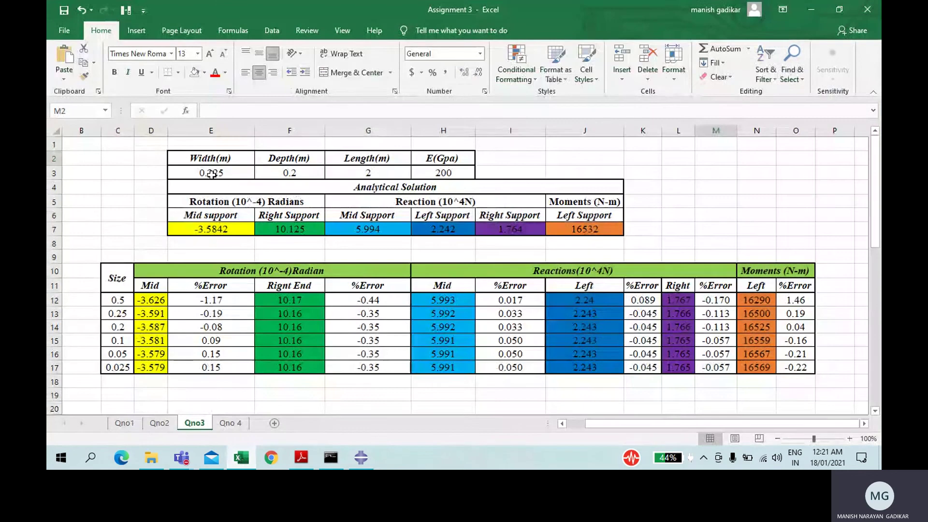
Return to Abaqus/CAE, set the rectangular profile's a to 0.225 and b to 0.2, and save the profile and the Steel beam section.
{"action": "left_click", "coordinate": [247, 450]}
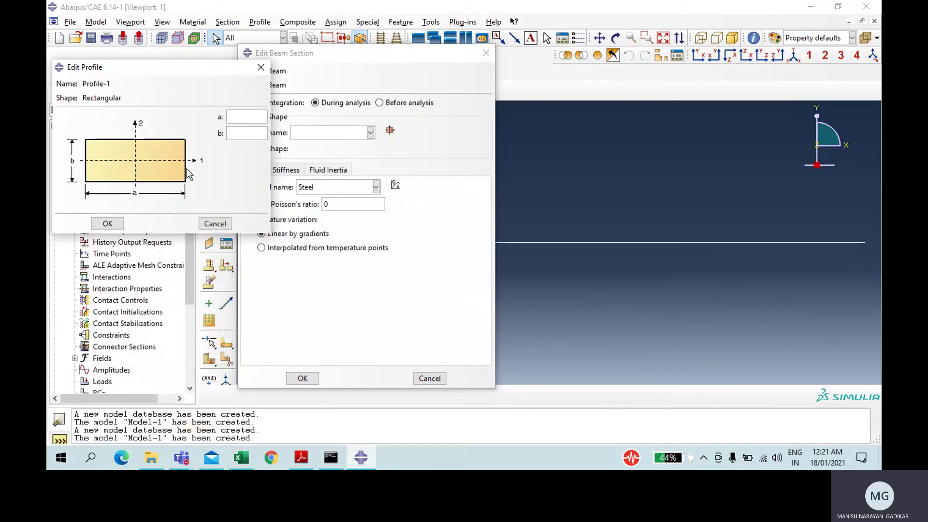
{"action": "left_click", "coordinate": [241, 133]}
{"action": "type", "text": "0.2"}
{"action": "left_click", "coordinate": [243, 112]}
{"action": "type", "text": "0.225"}
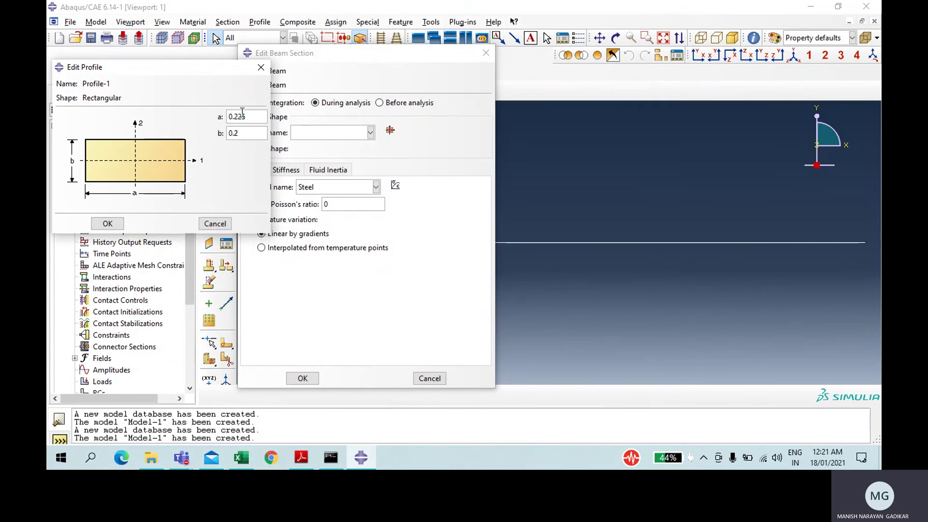
{"action": "left_click", "coordinate": [116, 224]}
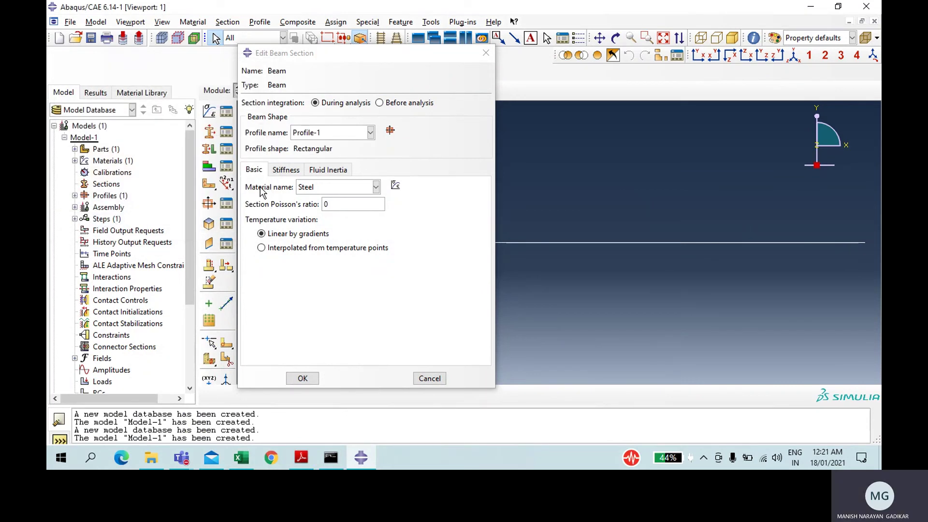
{"action": "left_click", "coordinate": [303, 378]}
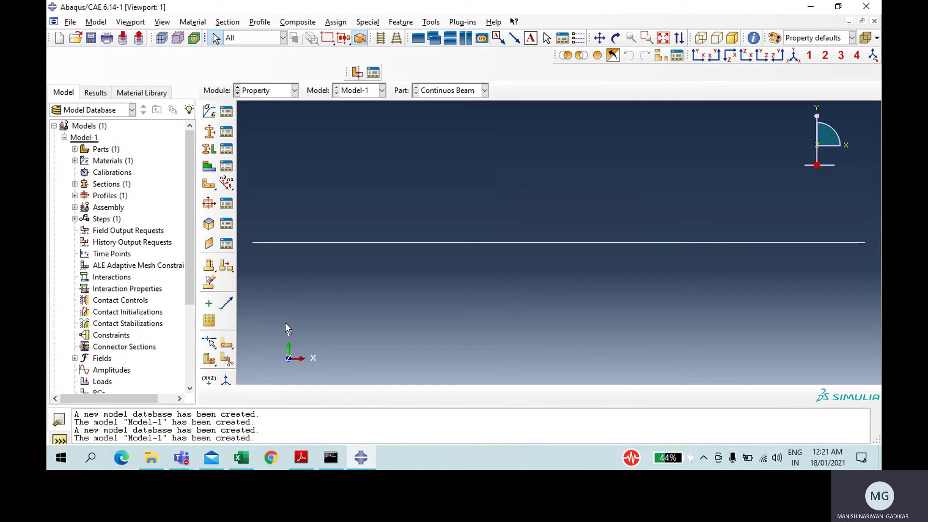
Assign the Beam section to the full length of the continuous beam, creating the region set Set-1.
{"action": "left_click", "coordinate": [209, 149]}
{"action": "left_click_drag", "start_coordinate": [373, 187], "coordinate": [498, 346]}
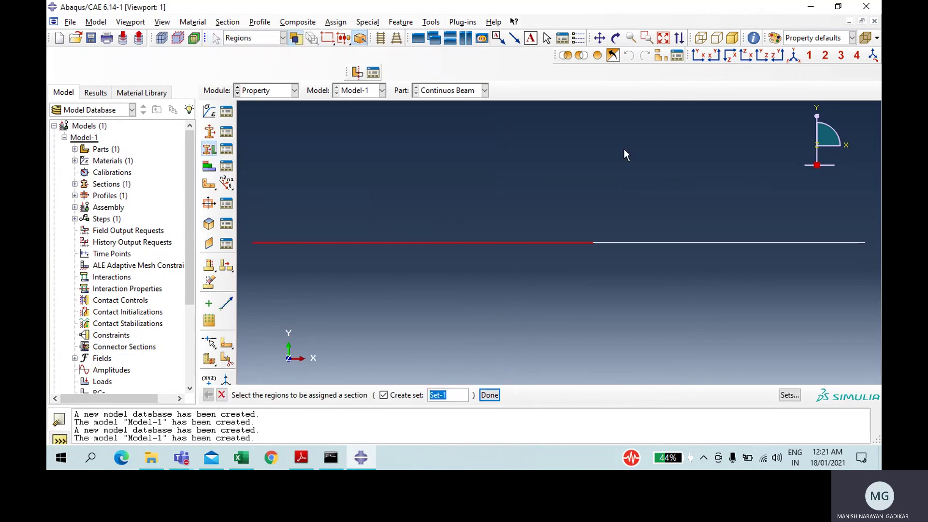
{"action": "left_click_drag", "start_coordinate": [624, 155], "coordinate": [792, 392]}
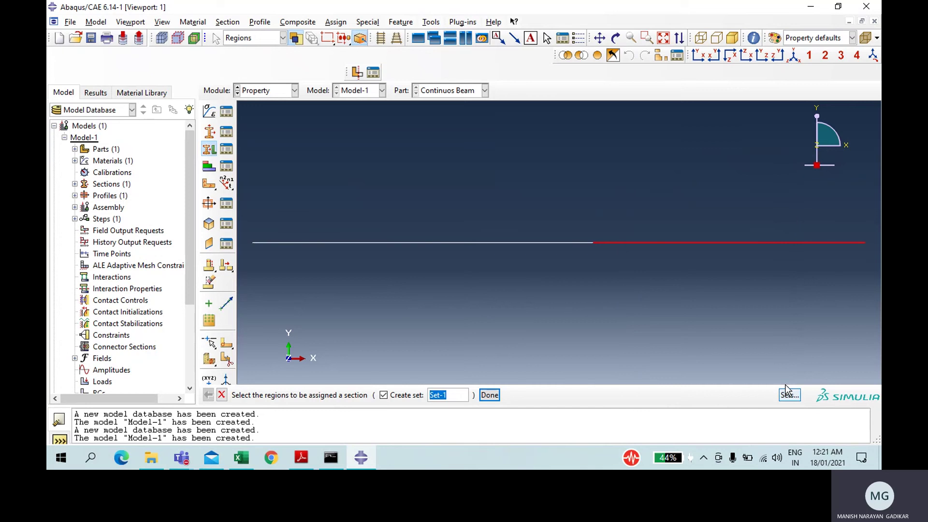
{"action": "left_click_drag", "start_coordinate": [289, 185], "coordinate": [870, 384]}
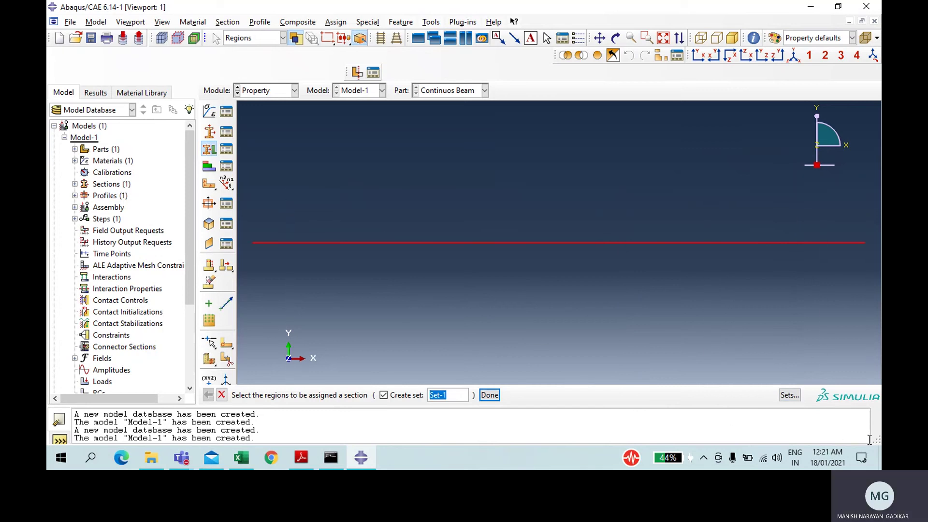
{"action": "left_click", "coordinate": [489, 395]}
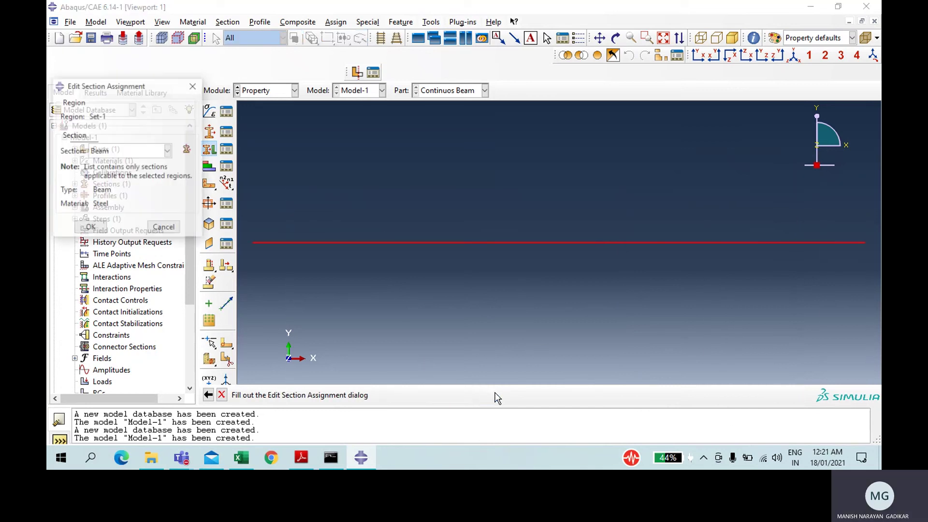
{"action": "left_click", "coordinate": [91, 227]}
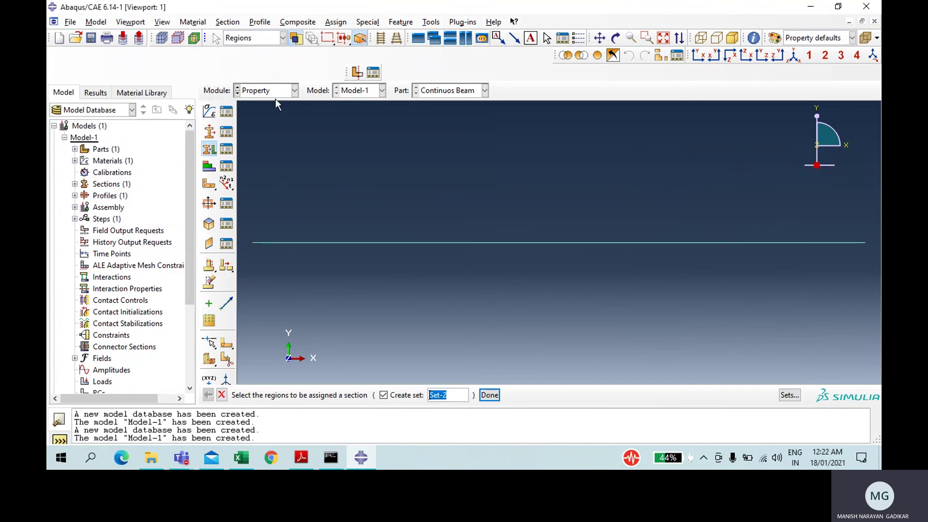
Switch to the Assembly module and create an independent instance of the Continuos Beam part.
{"action": "left_click", "coordinate": [274, 96]}
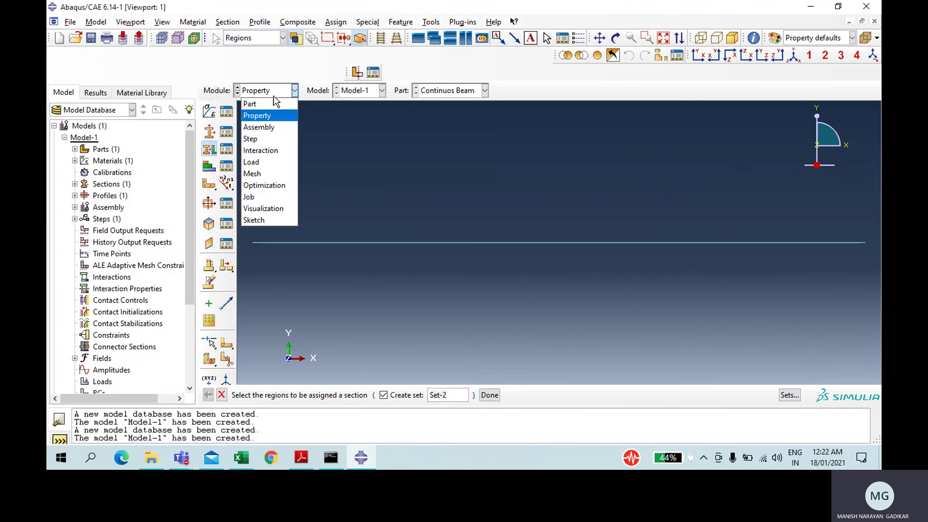
{"action": "left_click", "coordinate": [259, 127]}
{"action": "left_click", "coordinate": [212, 112]}
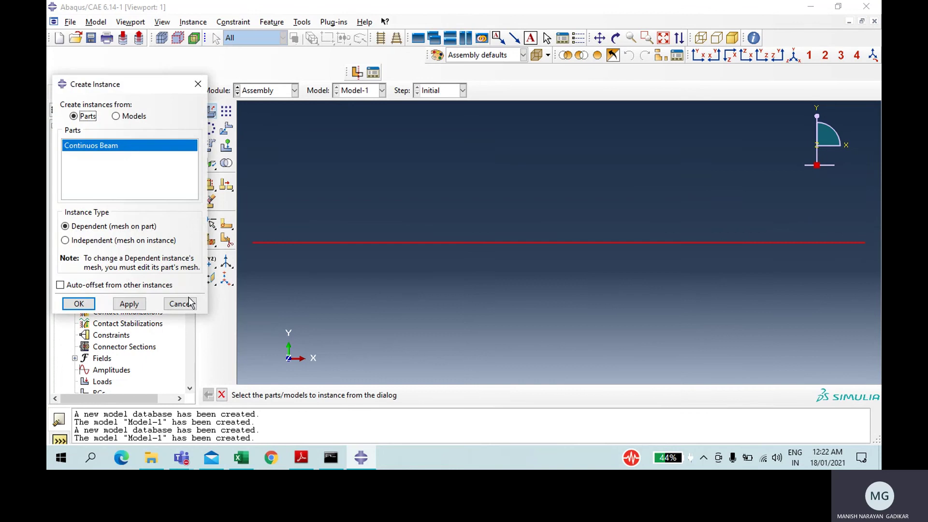
{"action": "left_click", "coordinate": [115, 242]}
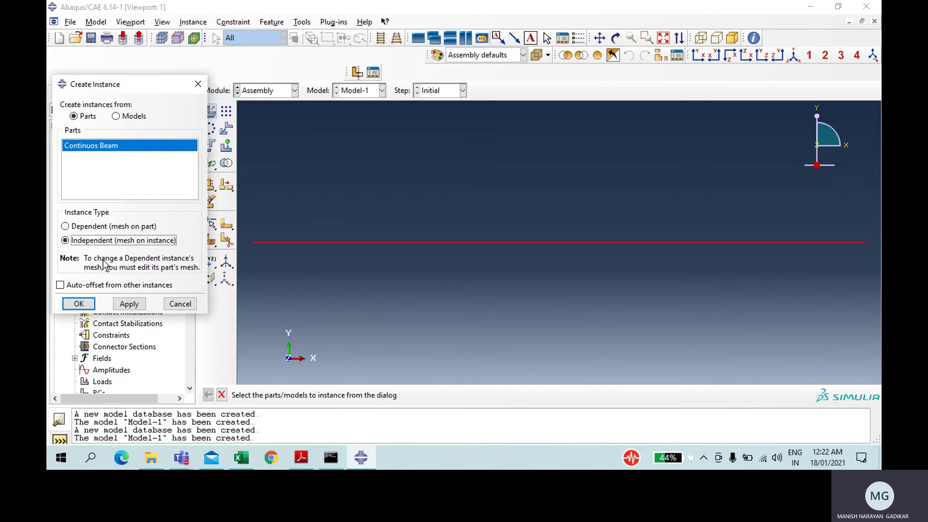
{"action": "left_click", "coordinate": [79, 303]}
Switch to the Step module and create a Dynamic, Explicit step named Step-1 after Initial with default settings.
{"action": "left_click", "coordinate": [289, 95]}
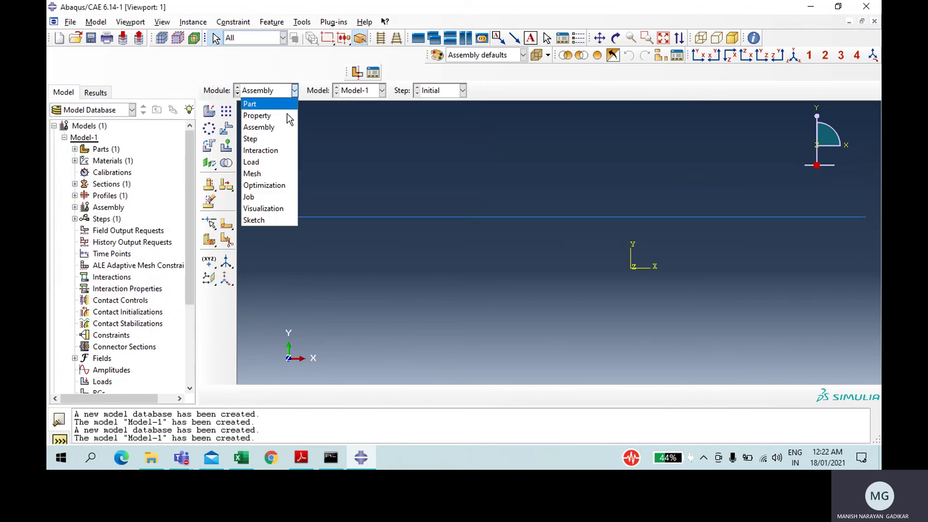
{"action": "left_click", "coordinate": [276, 135]}
{"action": "left_click", "coordinate": [223, 114]}
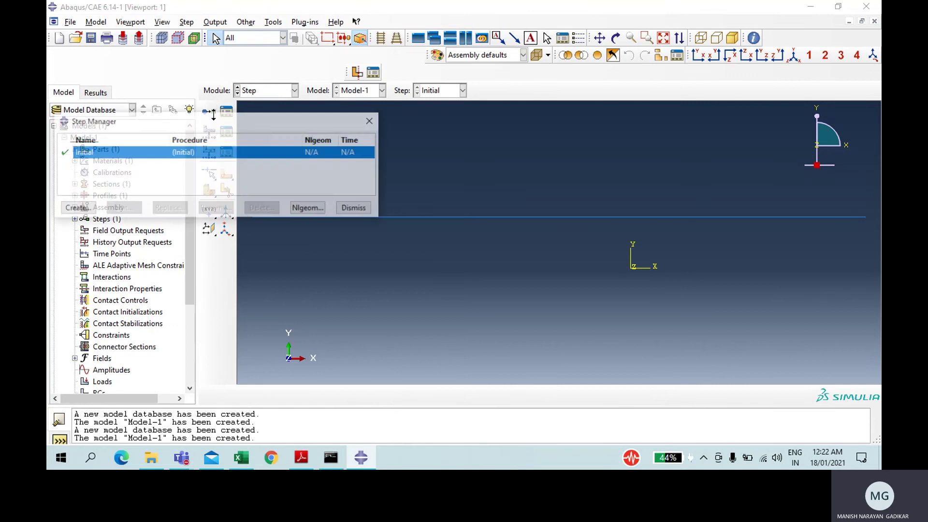
{"action": "left_click", "coordinate": [207, 112]}
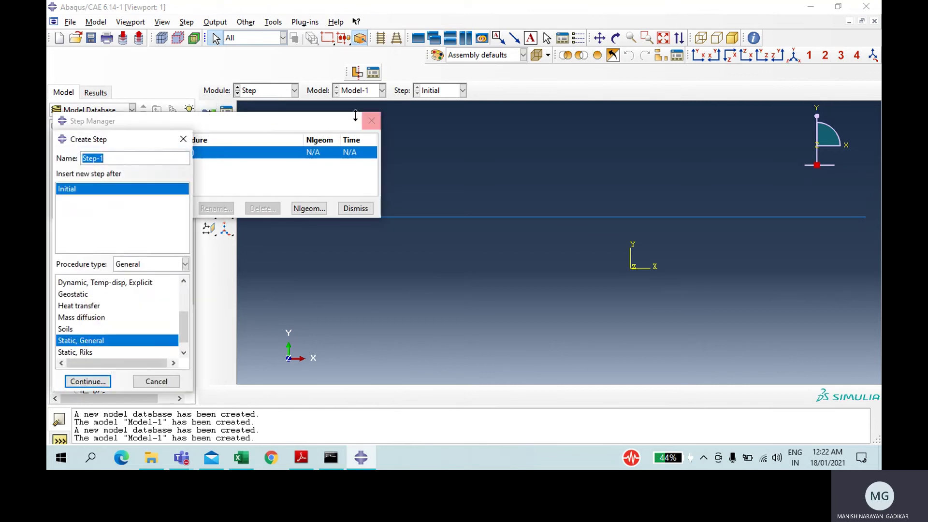
{"action": "left_click", "coordinate": [372, 120]}
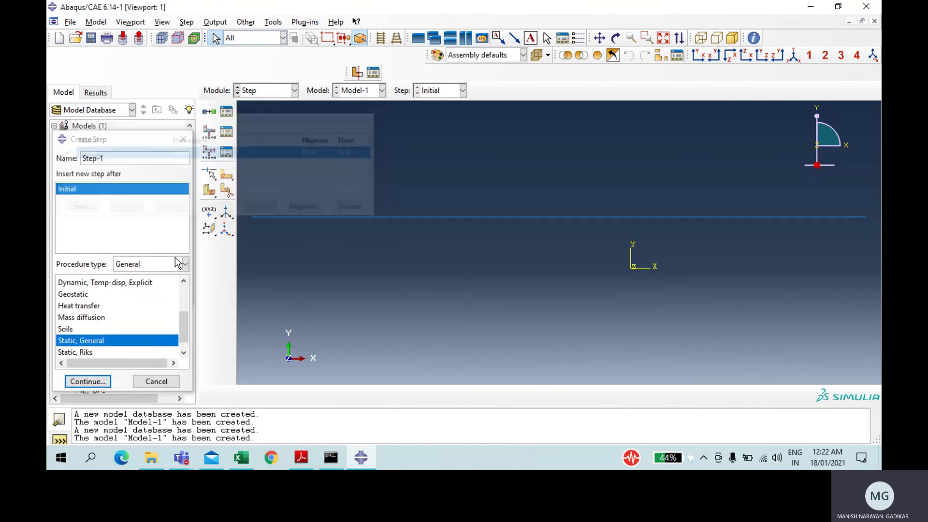
{"action": "left_click", "coordinate": [103, 319]}
{"action": "key", "text": "Up"}
{"action": "key", "text": "Up"}
{"action": "key", "text": "Up"}
{"action": "key", "text": "Up"}
{"action": "key", "text": "Up"}
{"action": "key", "text": "Down"}
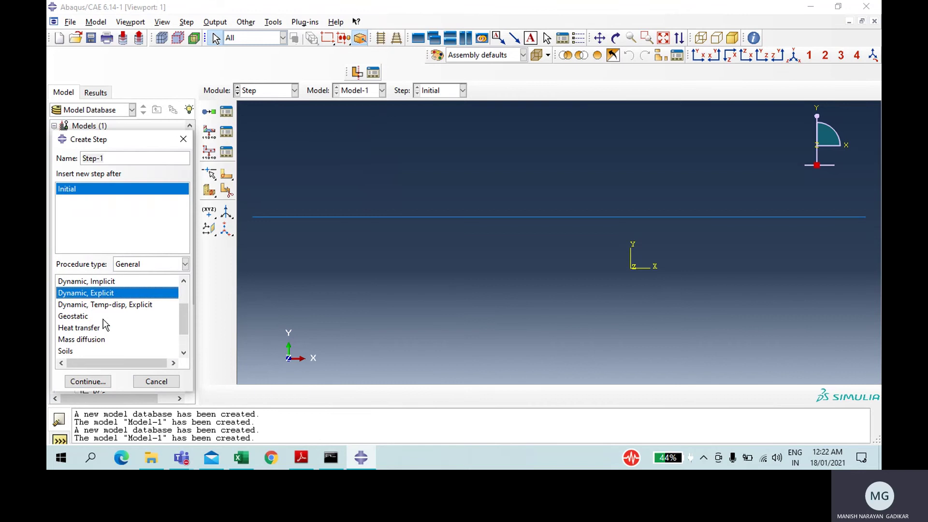
{"action": "key", "text": "Return"}
{"action": "left_click", "coordinate": [147, 401]}
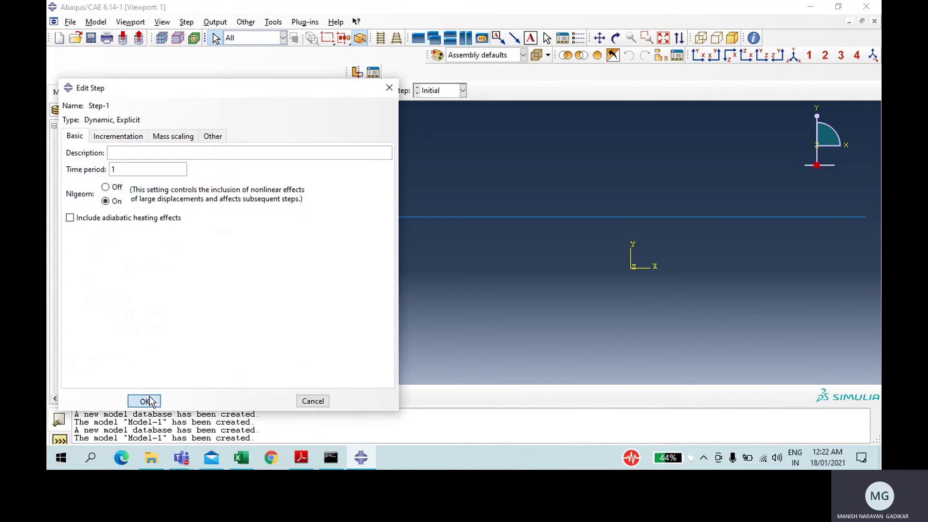
Switch to the Load module, start a boundary condition in Step-1, and check problem 3's supports in the assignment PDF.
{"action": "left_click", "coordinate": [279, 90]}
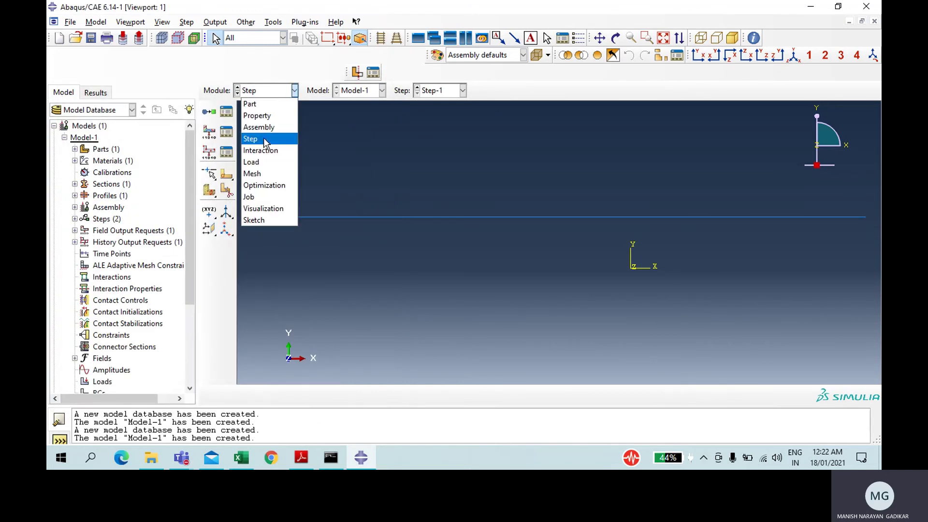
{"action": "left_click", "coordinate": [251, 162]}
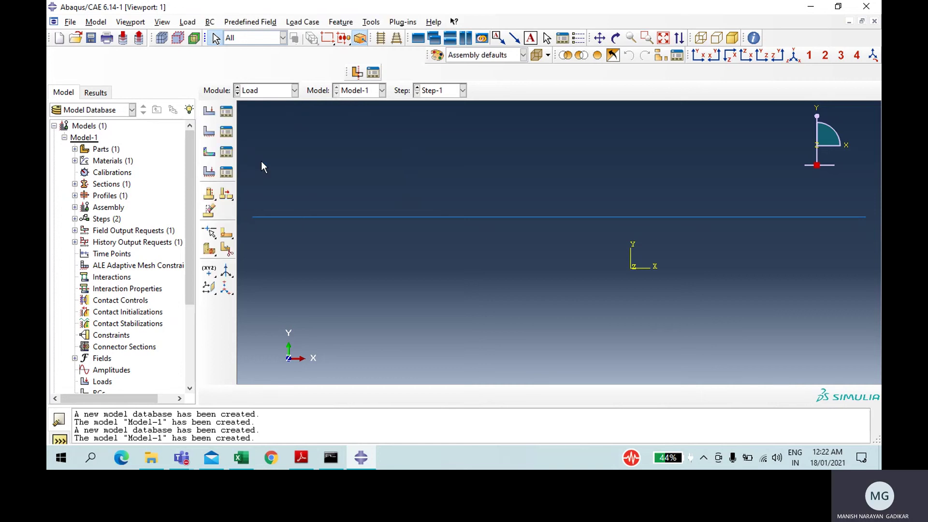
{"action": "left_click", "coordinate": [214, 133]}
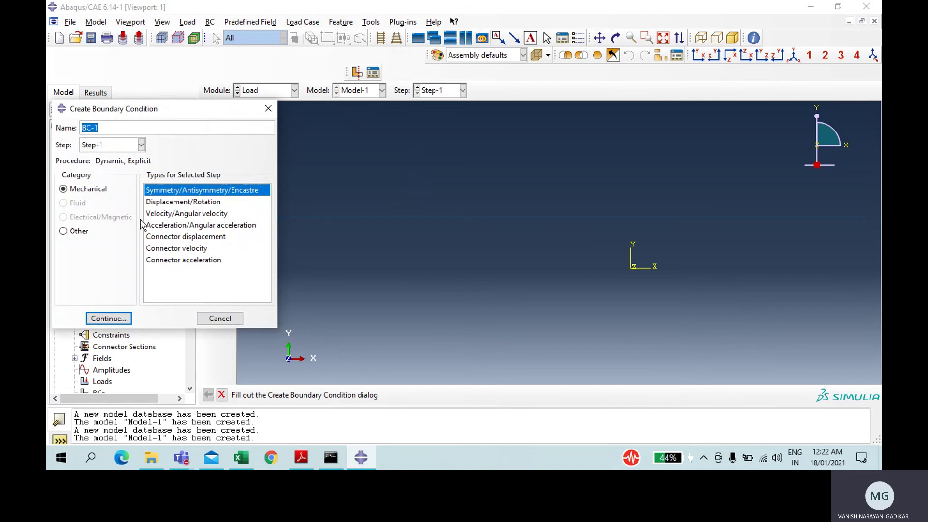
{"action": "left_click", "coordinate": [309, 458]}
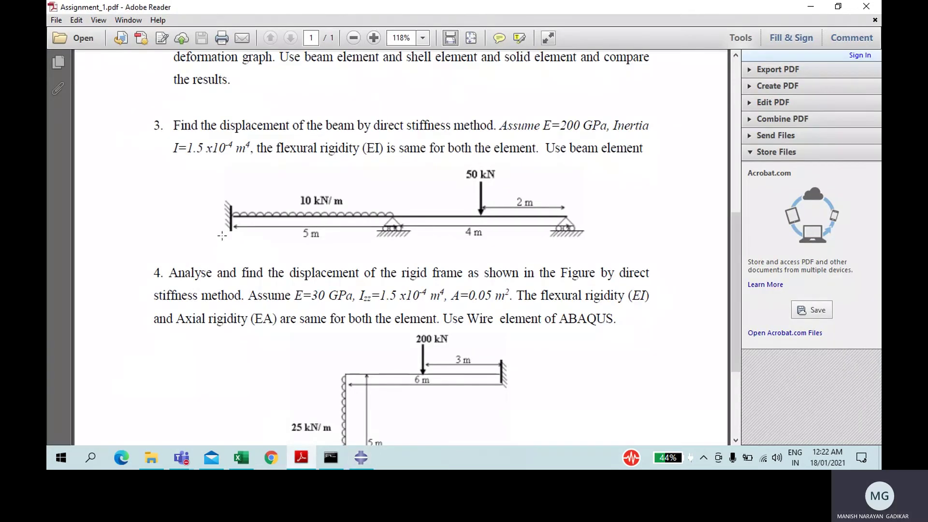
Return to Abaqus/CAE and create a Symmetry/Antisymmetry/Encastre boundary condition named Fixe, applying ENCASTRE to the beam's left end vertex.
{"action": "left_click", "coordinate": [308, 463]}
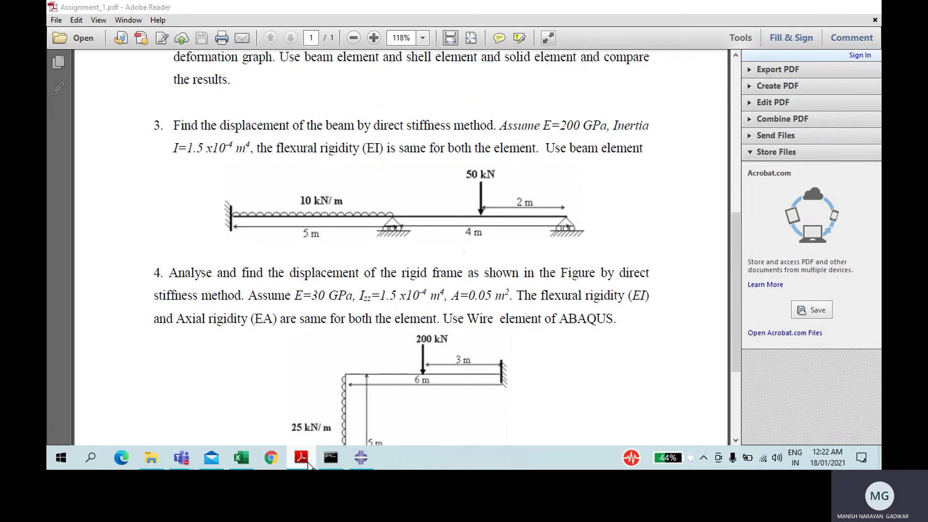
{"action": "type", "text": "Fi"}
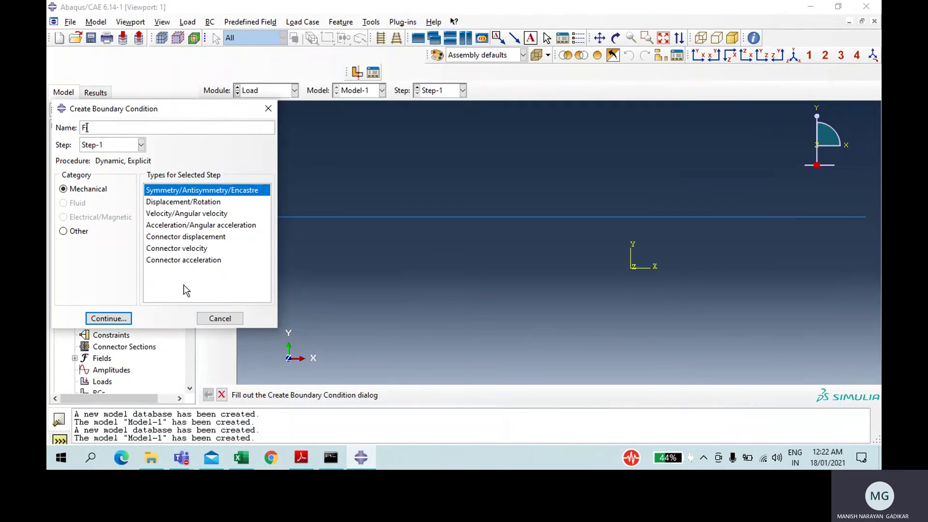
{"action": "type", "text": "xed"}
{"action": "left_click", "coordinate": [117, 319]}
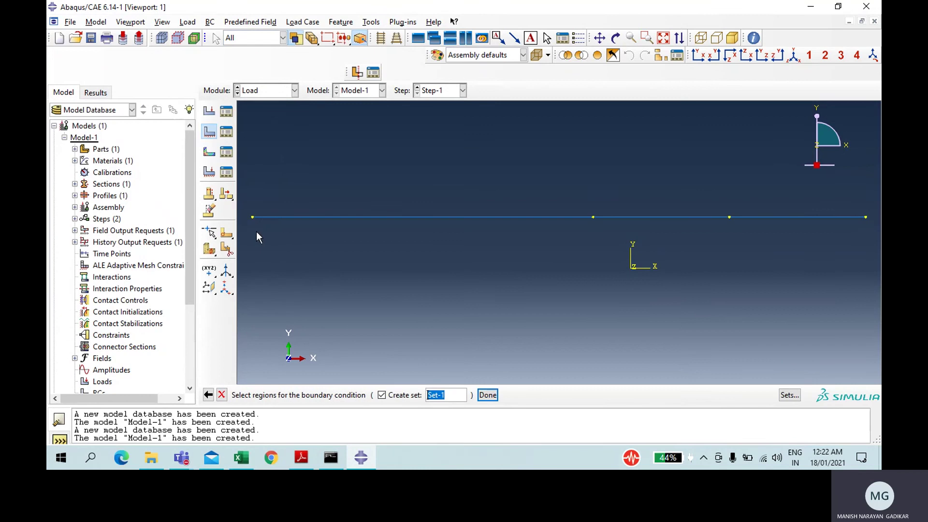
{"action": "left_click", "coordinate": [488, 394]}
{"action": "left_click", "coordinate": [181, 295]}
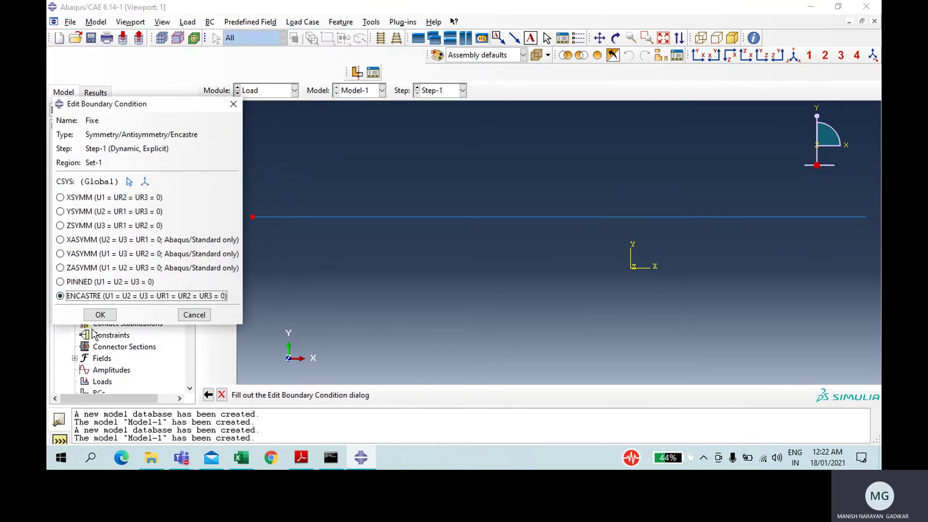
{"action": "left_click", "coordinate": [100, 315]}
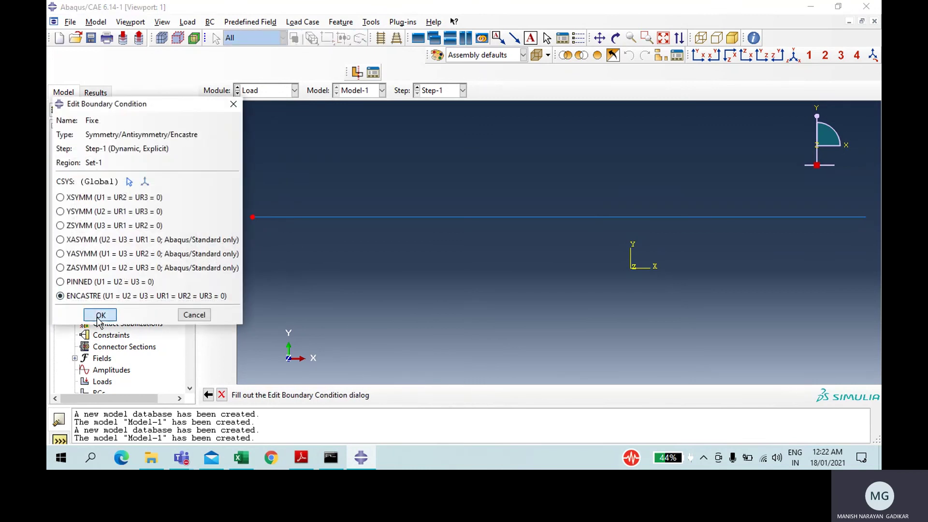
Check problem 3's intermediate and right-end supports in the assignment PDF and return to Abaqus/CAE.
{"action": "left_click", "coordinate": [242, 457]}
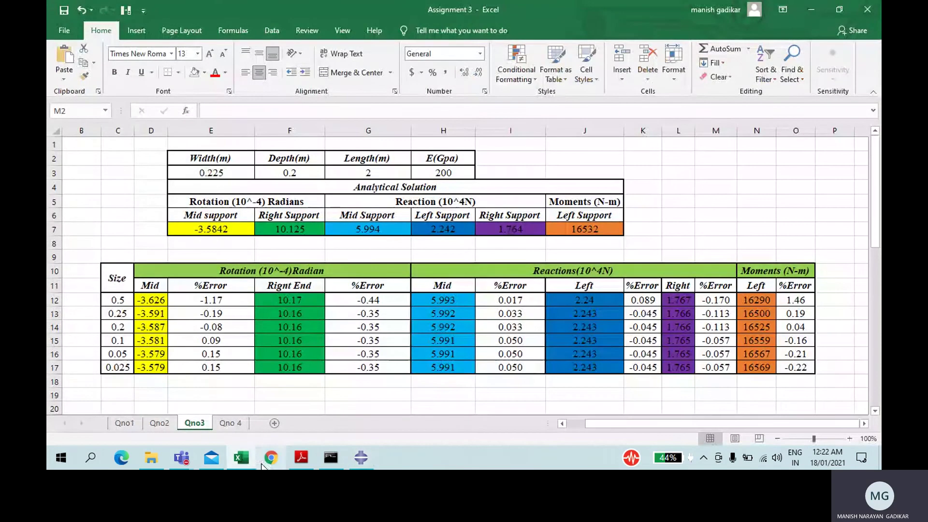
{"action": "left_click", "coordinate": [242, 458]}
{"action": "left_click", "coordinate": [301, 458]}
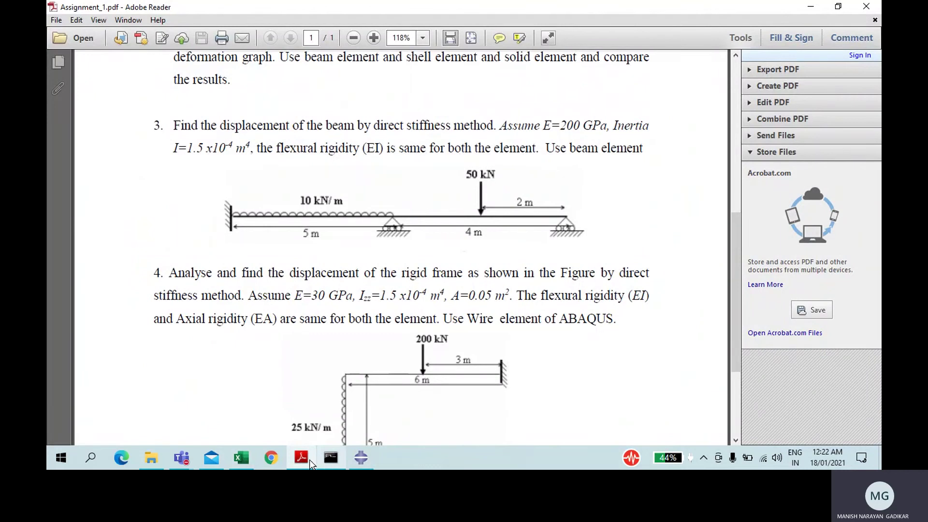
{"action": "left_click", "coordinate": [290, 459]}
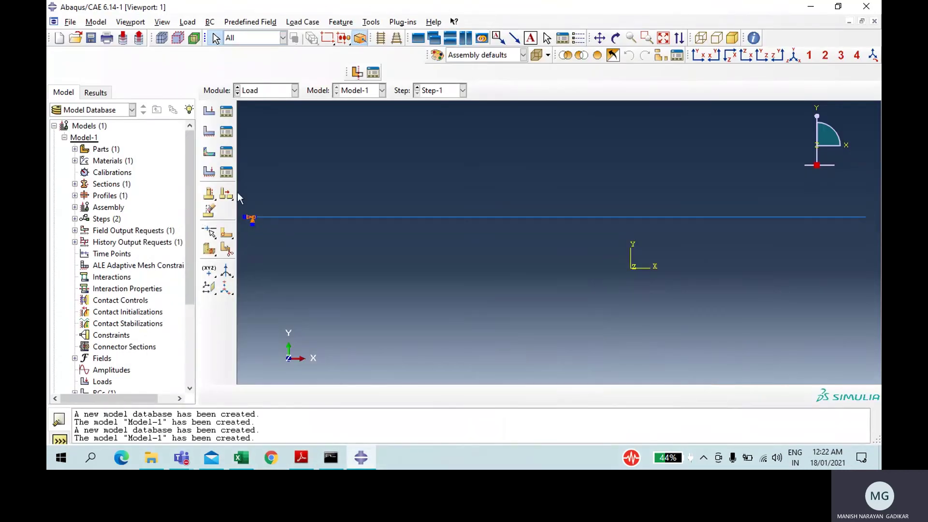
Create a Displacement/Rotation boundary condition in Step-1 on the beam's intermediate support and right end vertices, setting U2 to 0.
{"action": "left_click", "coordinate": [209, 132]}
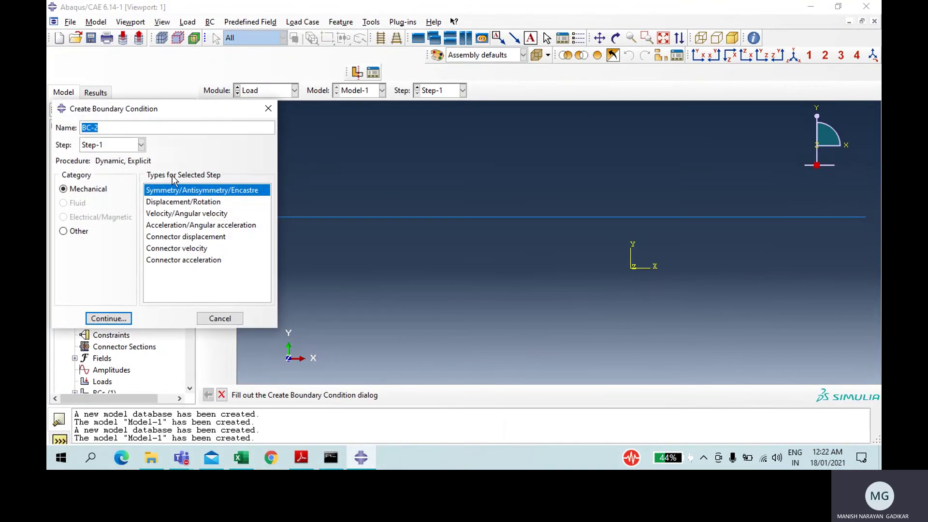
{"action": "left_click", "coordinate": [166, 203]}
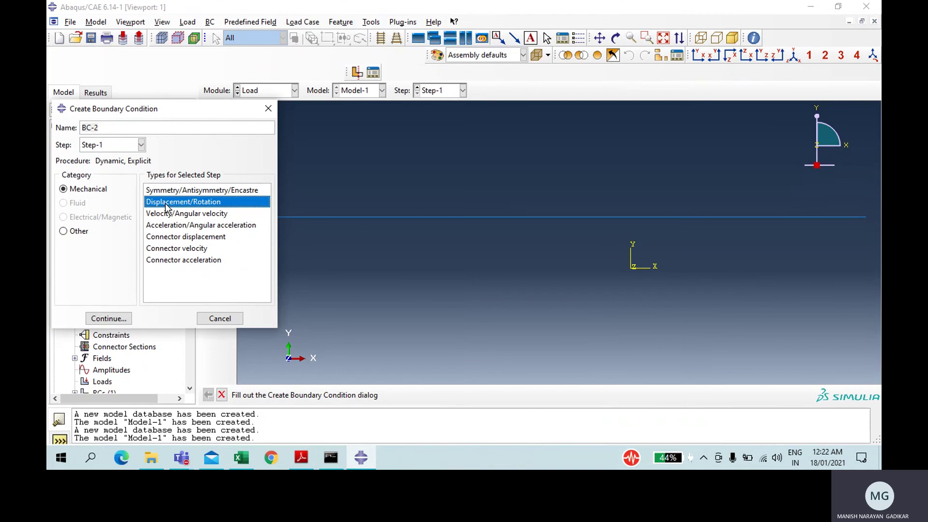
{"action": "left_click", "coordinate": [102, 319]}
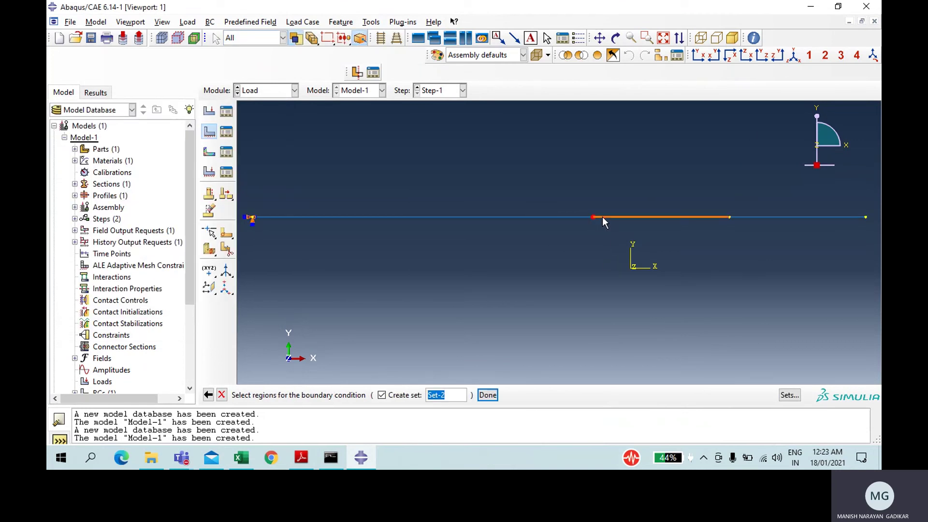
{"action": "left_click", "coordinate": [866, 220], "text": "shift"}
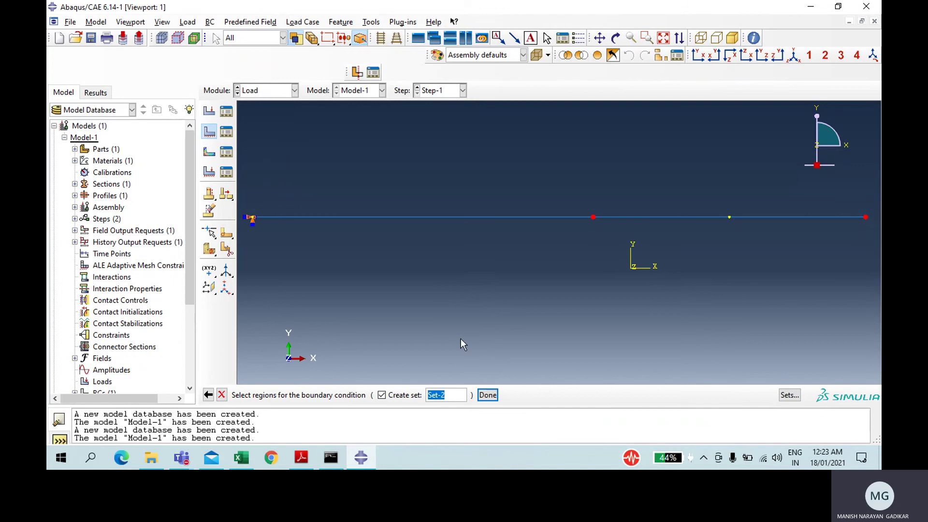
{"action": "left_click", "coordinate": [487, 395]}
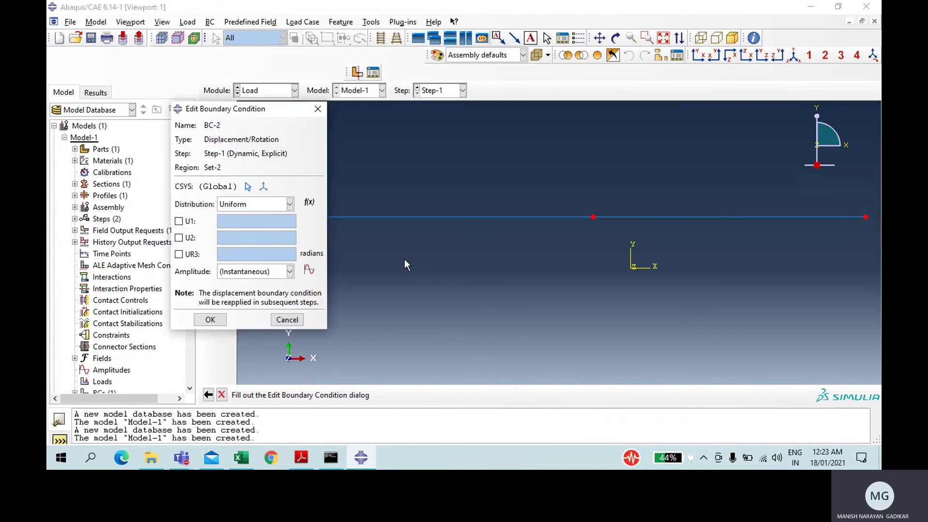
{"action": "left_click", "coordinate": [186, 237]}
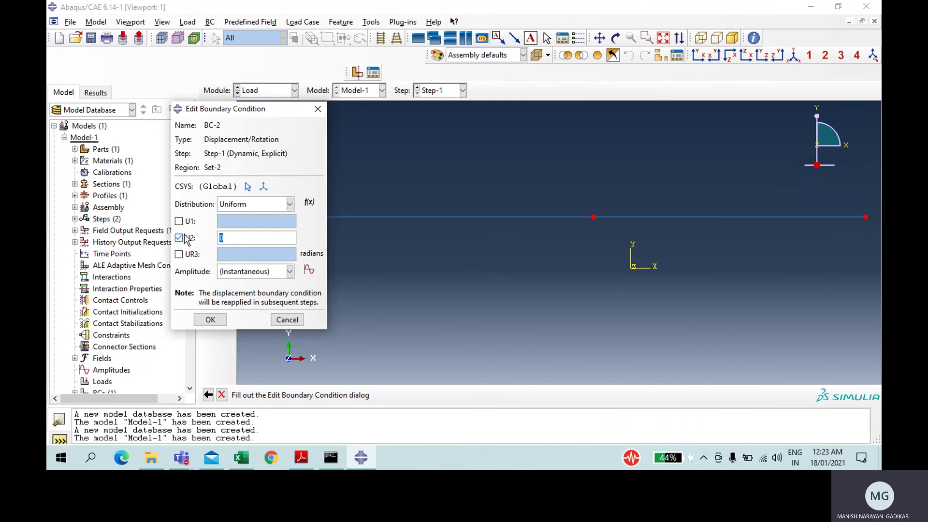
Create a Smooth step amplitude named Amp-1 running from amplitude 0 at time 0 to amplitude 1 at time 1.
{"action": "left_click", "coordinate": [309, 270]}
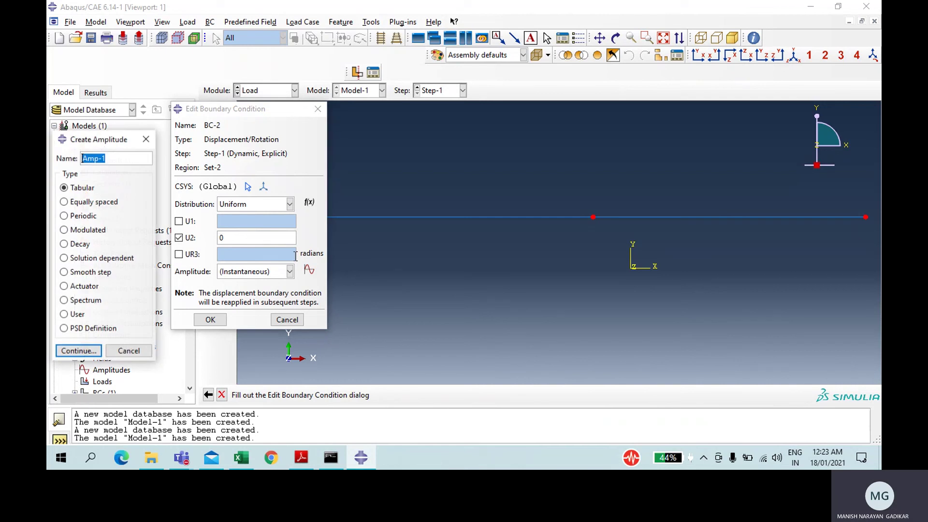
{"action": "left_click", "coordinate": [75, 272]}
{"action": "left_click", "coordinate": [88, 350]}
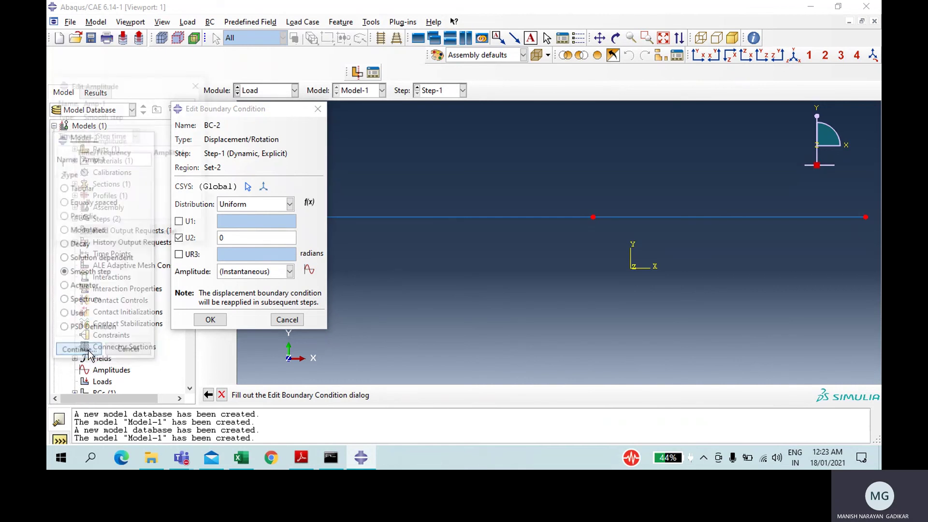
{"action": "left_click", "coordinate": [87, 166]}
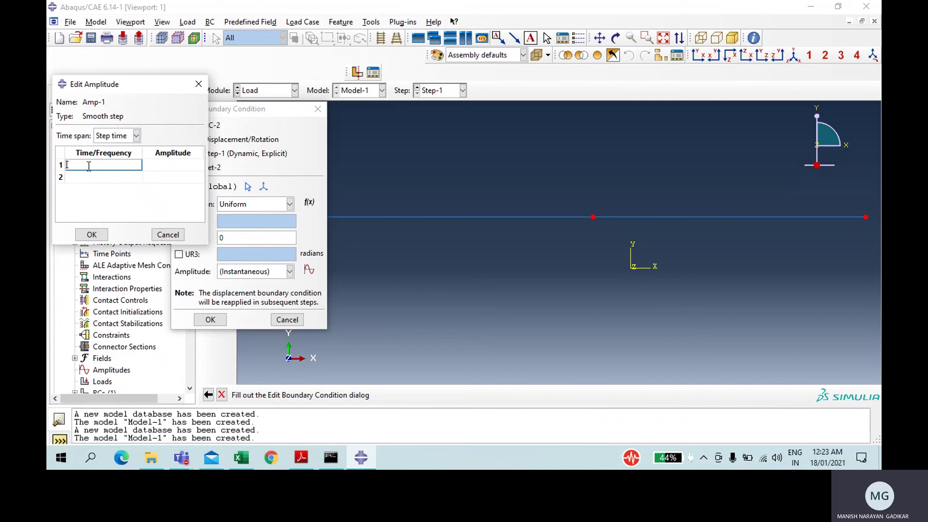
{"action": "type", "text": "0"}
{"action": "key", "text": "Tab"}
{"action": "type", "text": "0"}
{"action": "key", "text": "Tab"}
{"action": "type", "text": "1"}
{"action": "key", "text": "Tab"}
{"action": "type", "text": "1"}
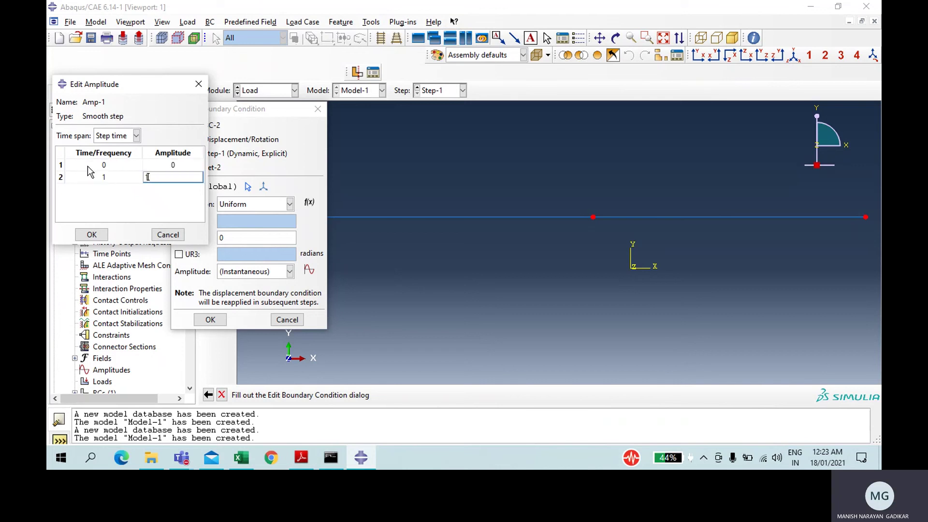
{"action": "left_click", "coordinate": [92, 235]}
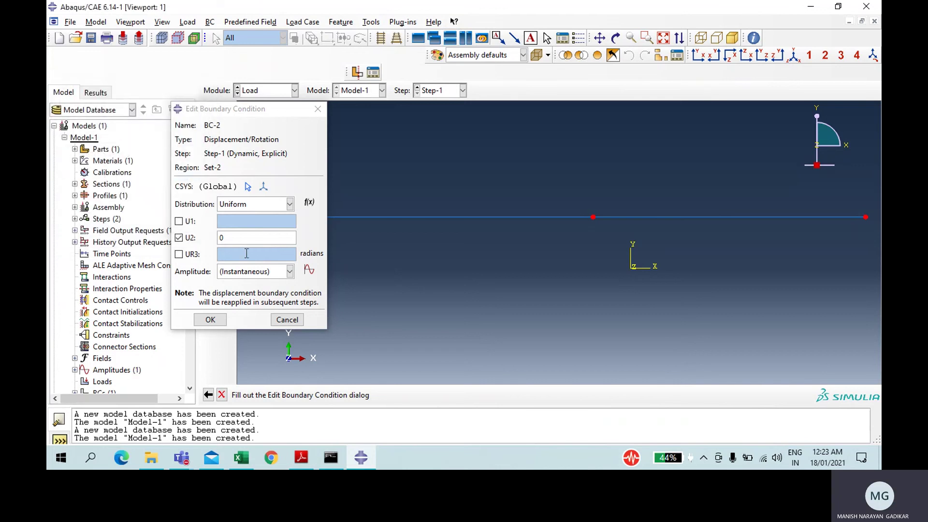
Assign amplitude Amp-1 to the roller supports' boundary condition and finish it.
{"action": "left_click", "coordinate": [259, 272]}
{"action": "left_click", "coordinate": [261, 297]}
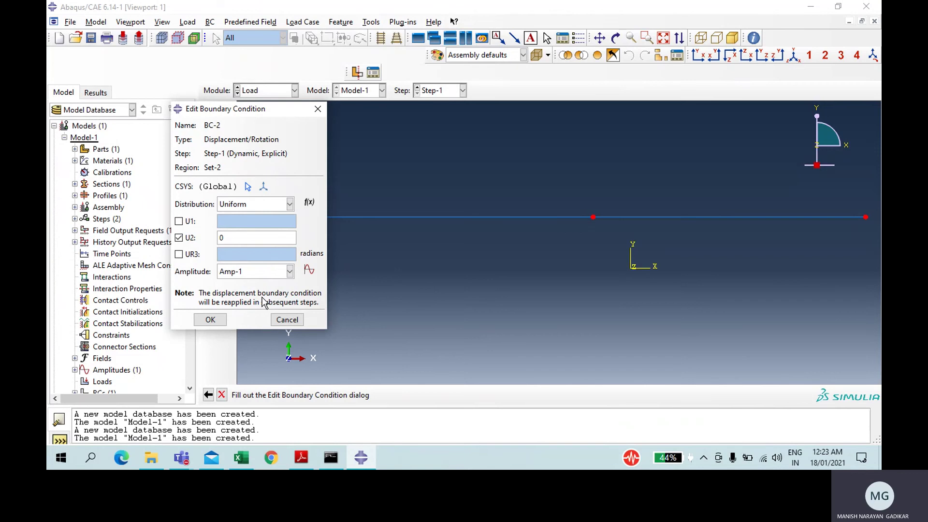
{"action": "left_click", "coordinate": [210, 320]}
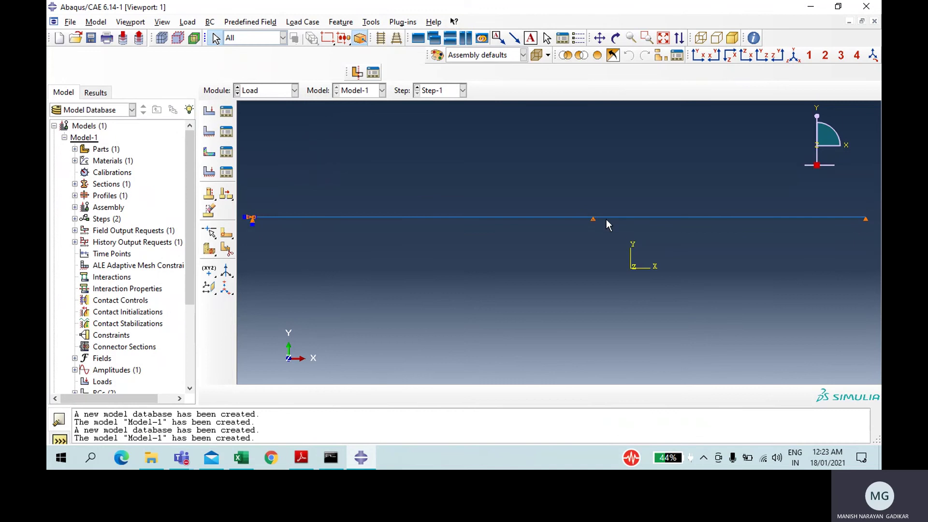
Inspect the support symbols along the beam close up, in isometric view and from behind, and restore the front view.
{"action": "left_click", "coordinate": [647, 38]}
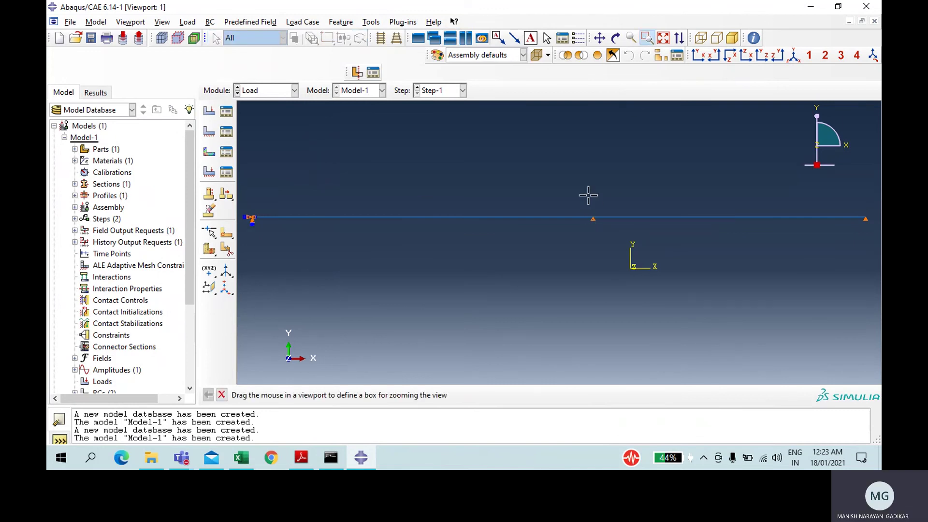
{"action": "left_click_drag", "start_coordinate": [589, 195], "coordinate": [640, 241]}
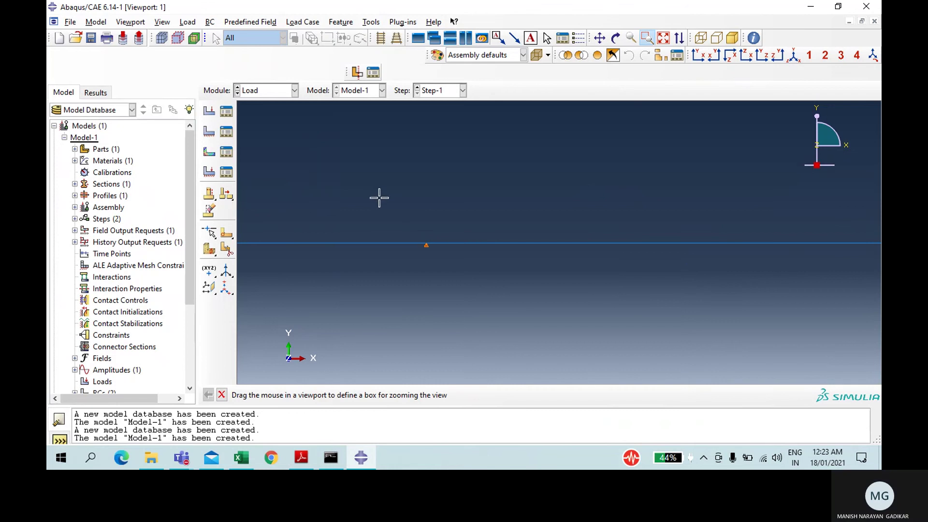
{"action": "left_click_drag", "start_coordinate": [376, 197], "coordinate": [488, 322]}
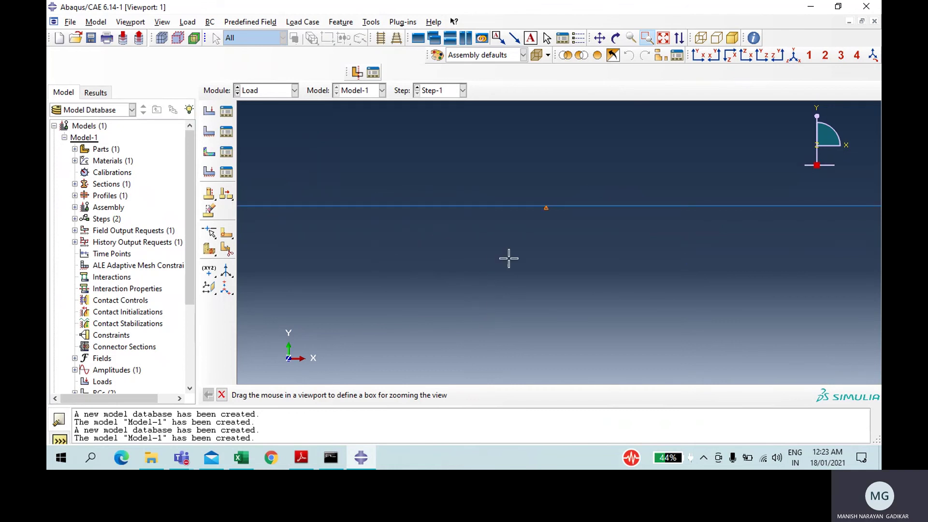
{"action": "left_click", "coordinate": [647, 39]}
{"action": "left_click", "coordinate": [795, 57]}
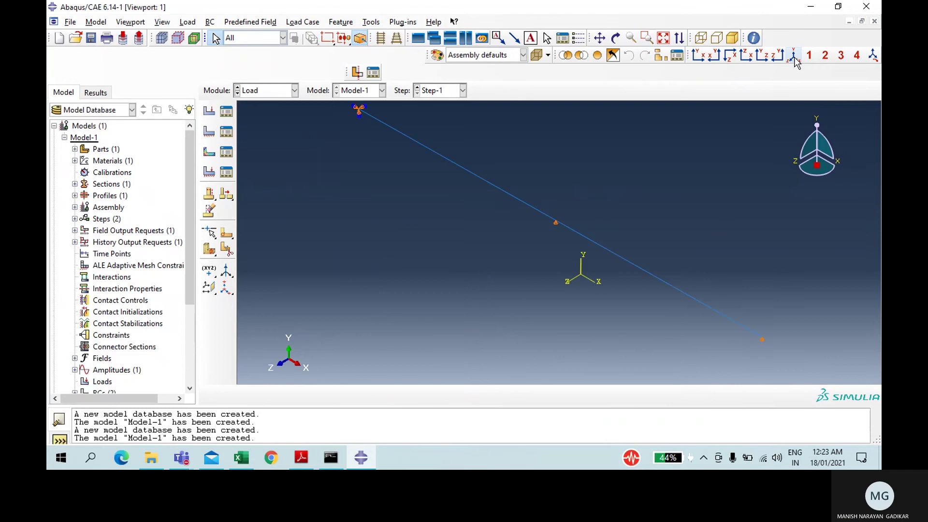
{"action": "left_click", "coordinate": [714, 57]}
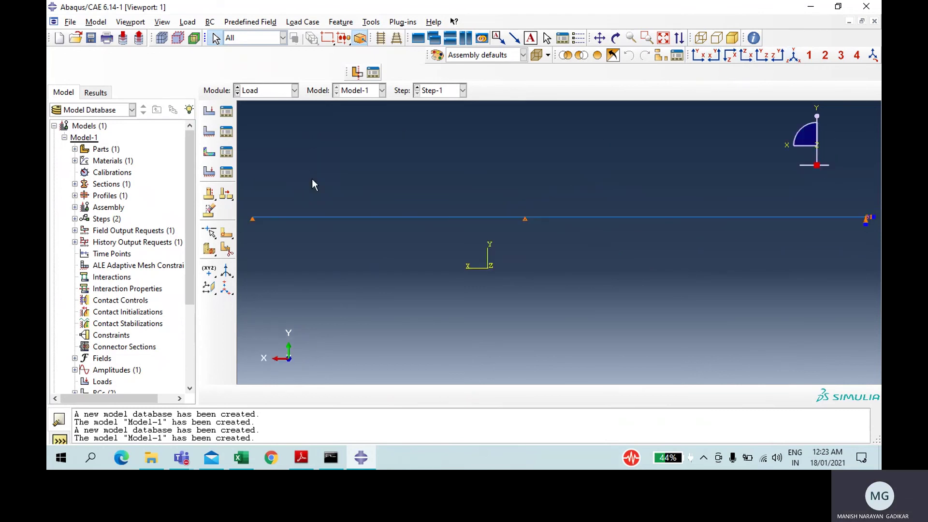
{"action": "left_click", "coordinate": [698, 55]}
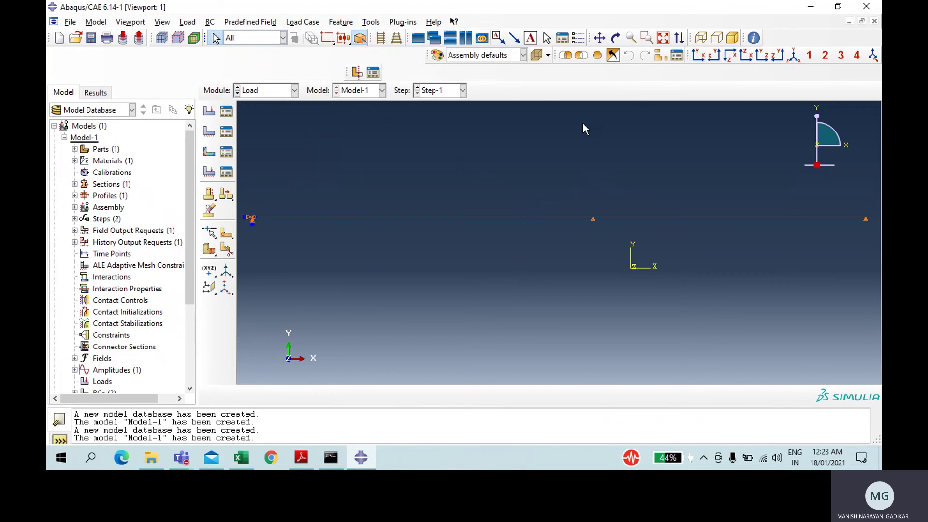
Check the point load in the assignment PDF and start a Concentrated force named Concentrated Load in Step-1 at the second span's midpoint vertex.
{"action": "left_click", "coordinate": [211, 111]}
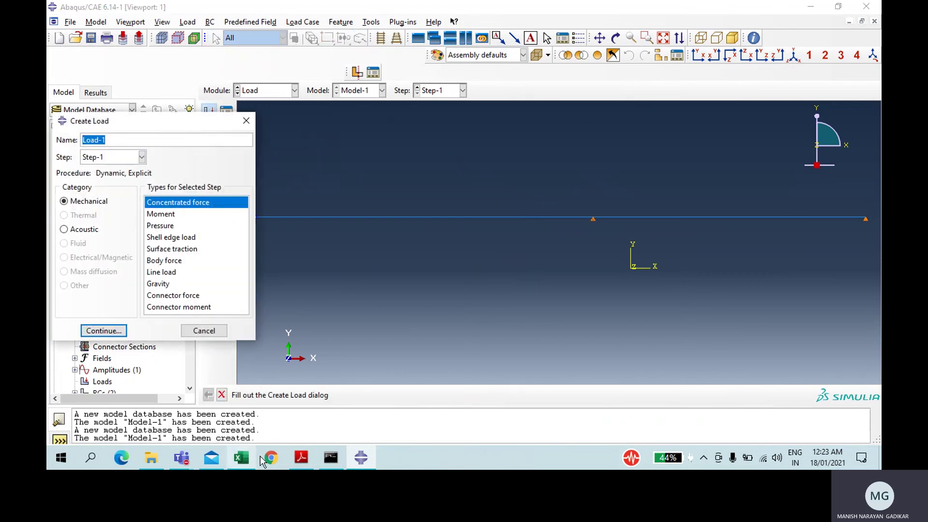
{"action": "left_click", "coordinate": [306, 459]}
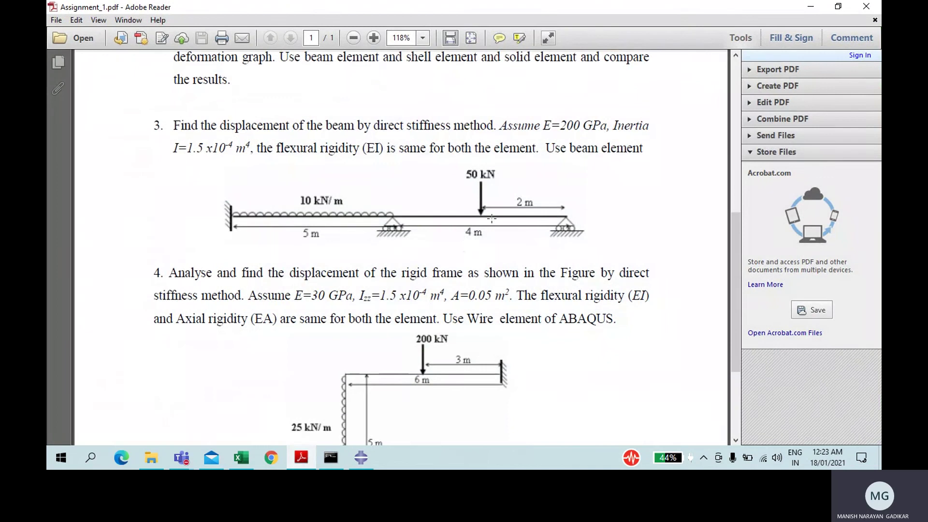
{"action": "left_click", "coordinate": [311, 450]}
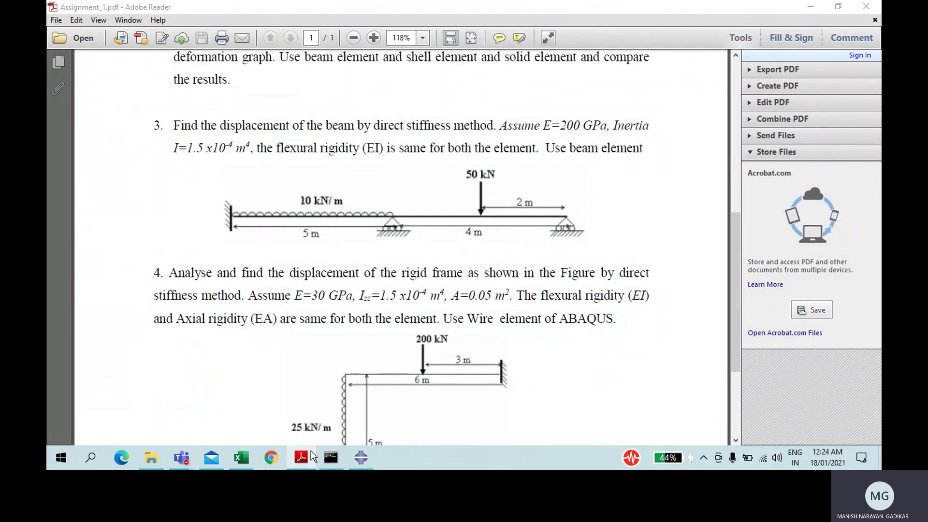
{"action": "type", "text": "COn"}
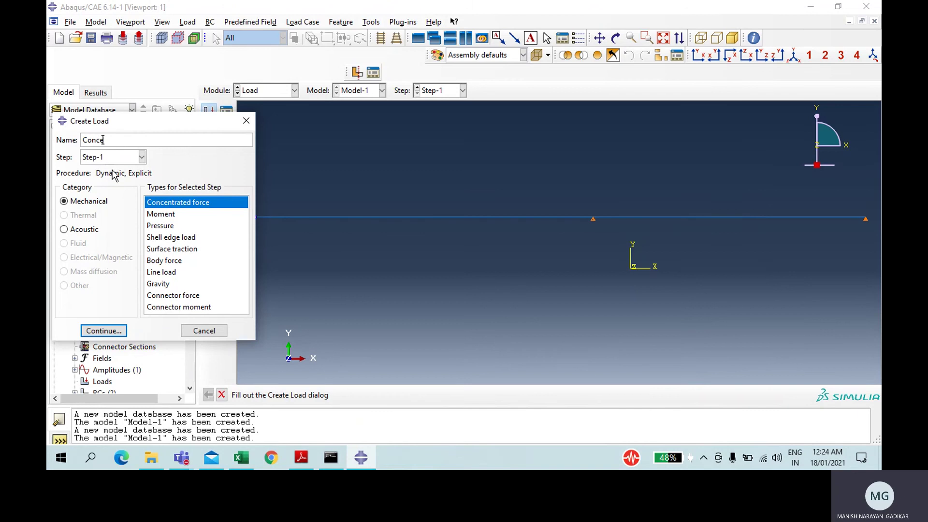
{"action": "type", "text": "centrated Load"}
{"action": "left_click", "coordinate": [96, 330]}
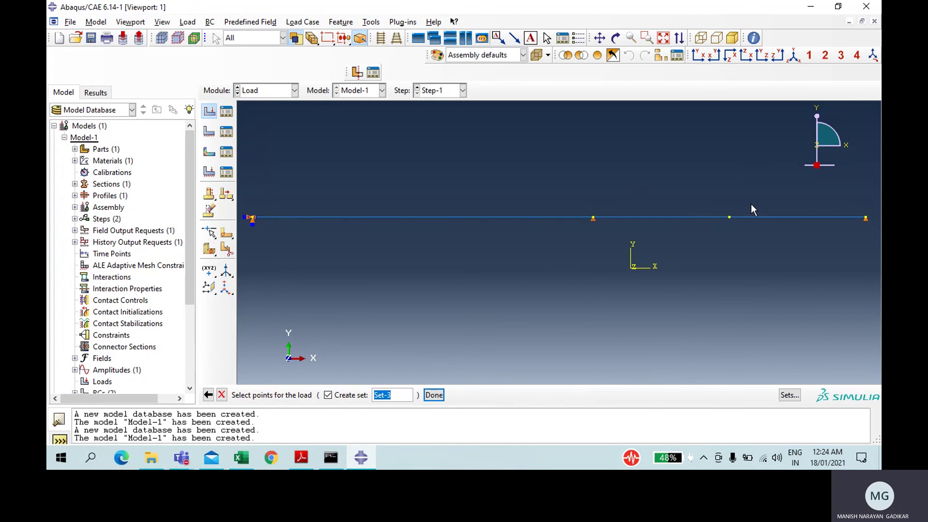
{"action": "left_click", "coordinate": [433, 397]}
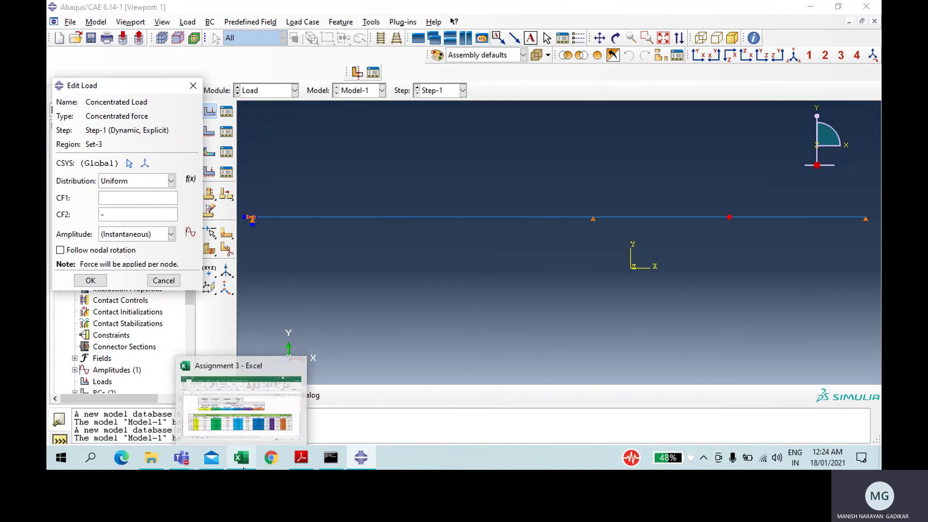
Verify the point load's magnitude in the PDF, set CF2 to -50000 with amplitude Amp-1, and finish the load.
{"action": "left_click", "coordinate": [301, 459]}
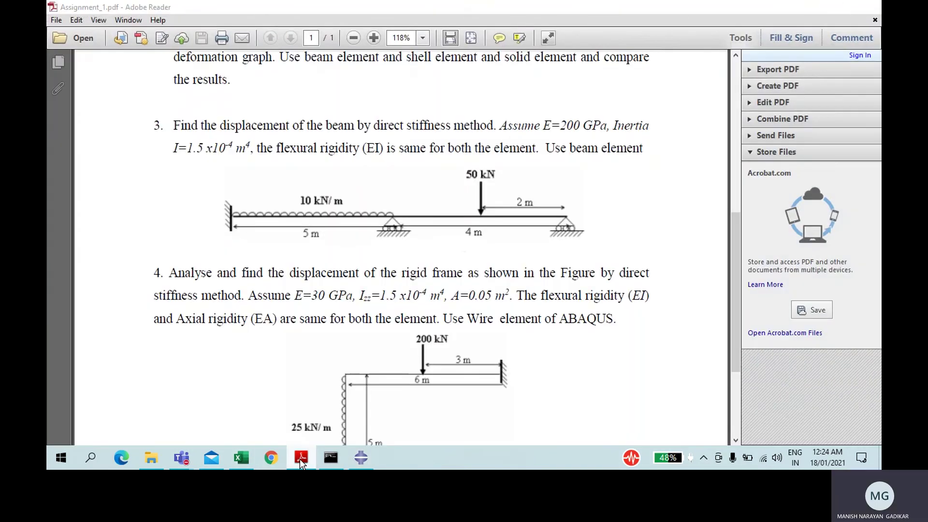
{"action": "left_click", "coordinate": [299, 459]}
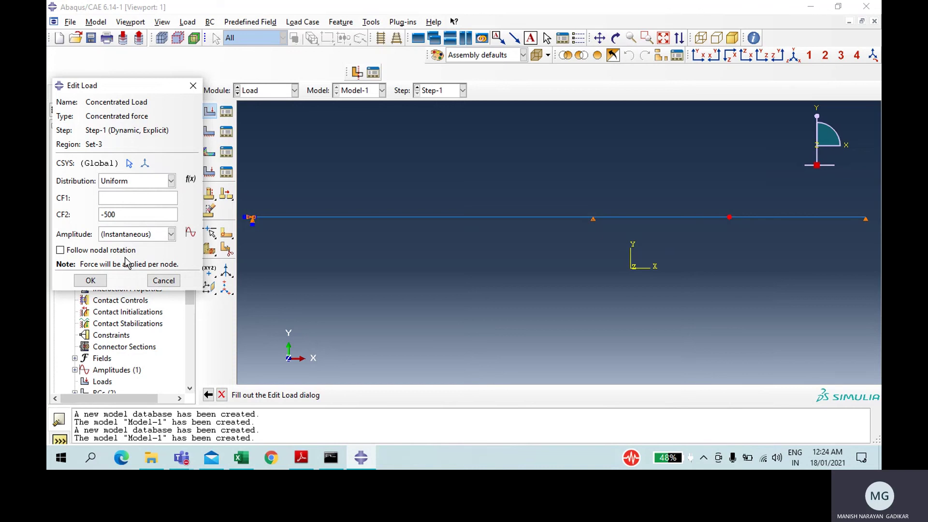
{"action": "left_click", "coordinate": [140, 235]}
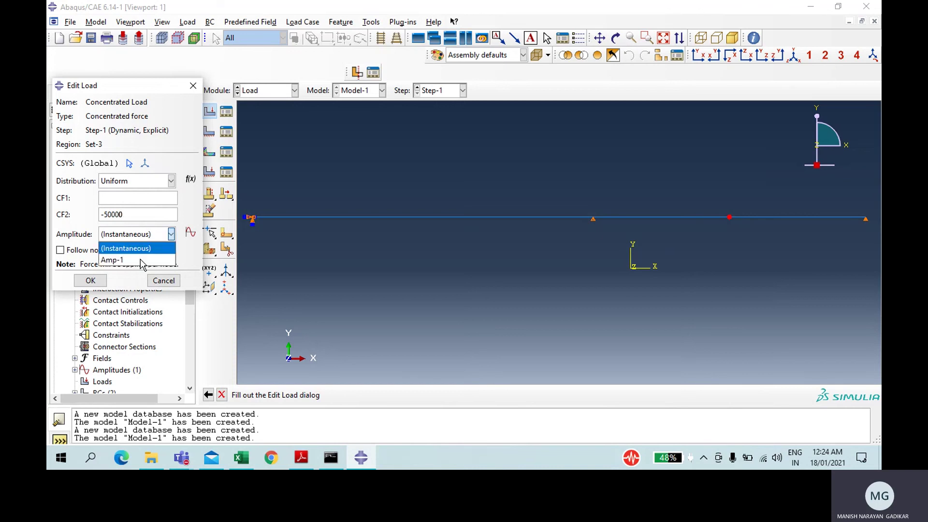
{"action": "left_click", "coordinate": [141, 256]}
{"action": "left_click", "coordinate": [90, 280]}
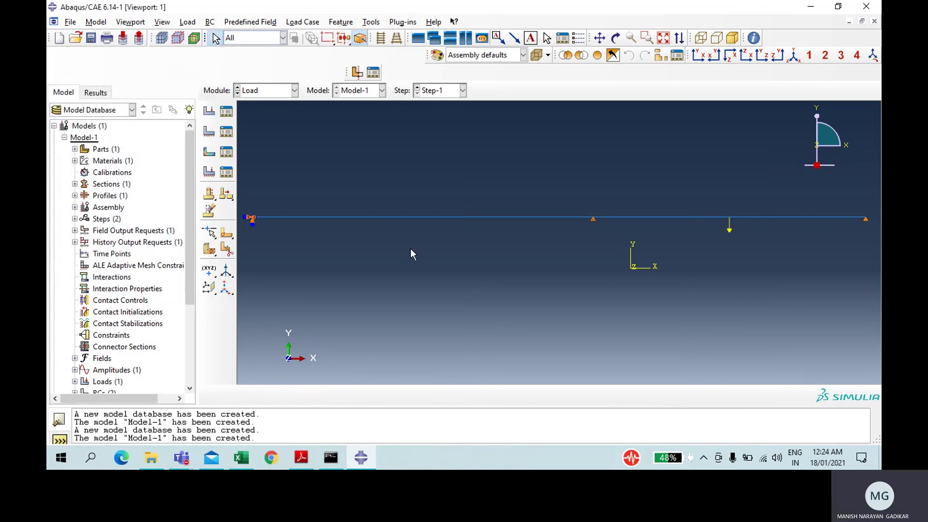
Check the distributed load in the assignment PDF and start a Line load named UDL in Step-1 on the first span.
{"action": "left_click", "coordinate": [208, 112]}
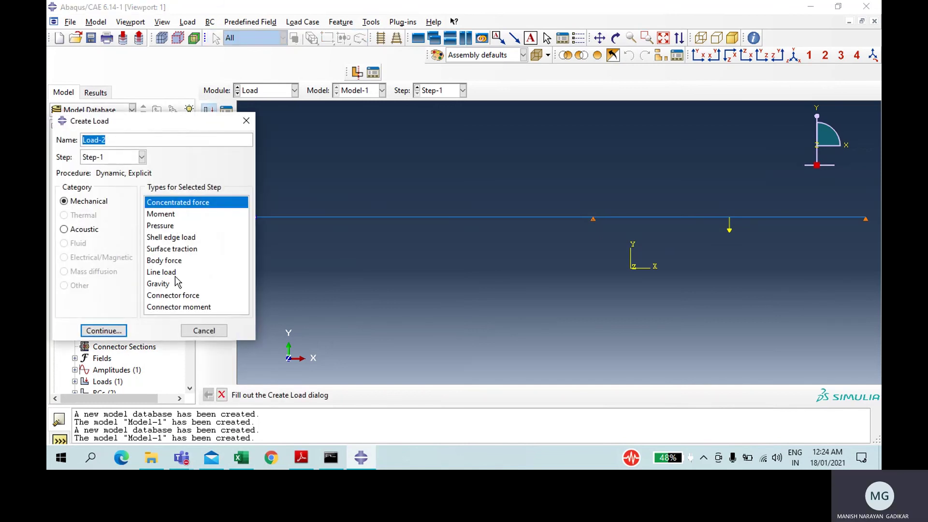
{"action": "left_click", "coordinate": [174, 274]}
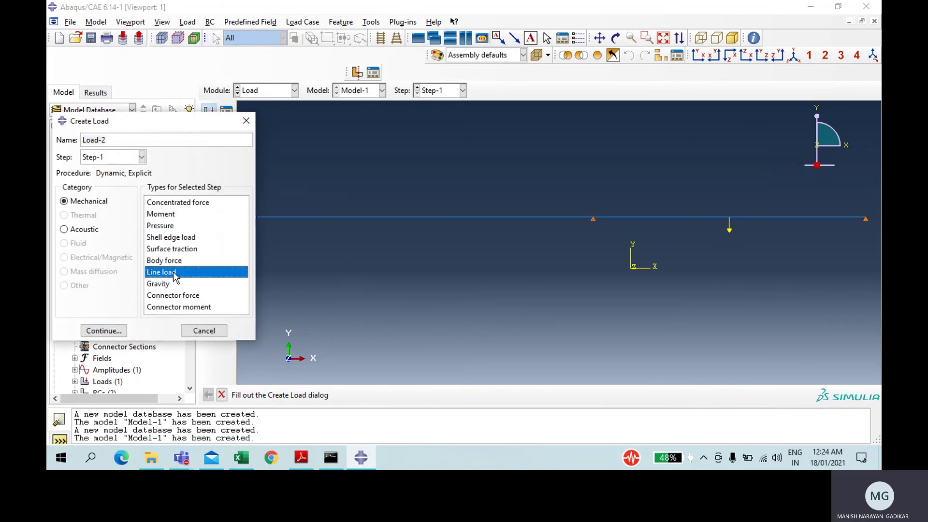
{"action": "left_click", "coordinate": [355, 464]}
{"action": "left_click", "coordinate": [356, 464]}
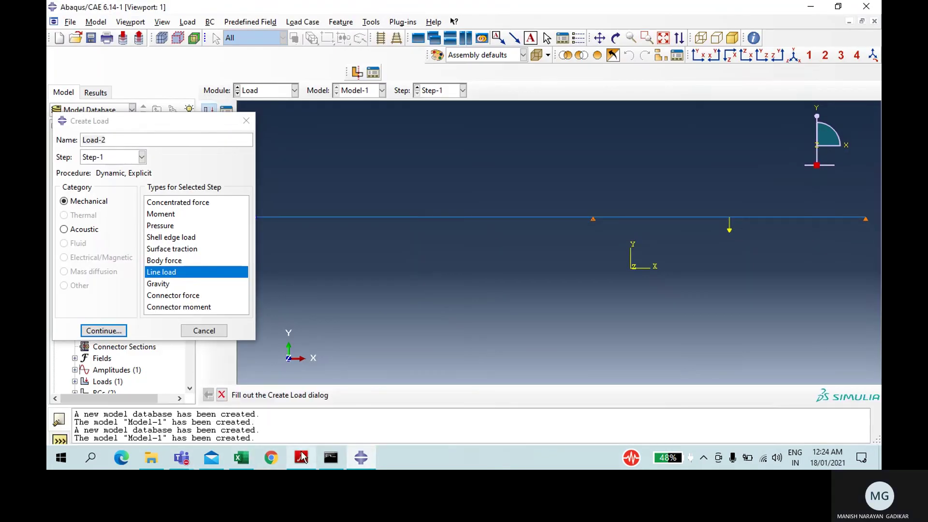
{"action": "left_click", "coordinate": [301, 458]}
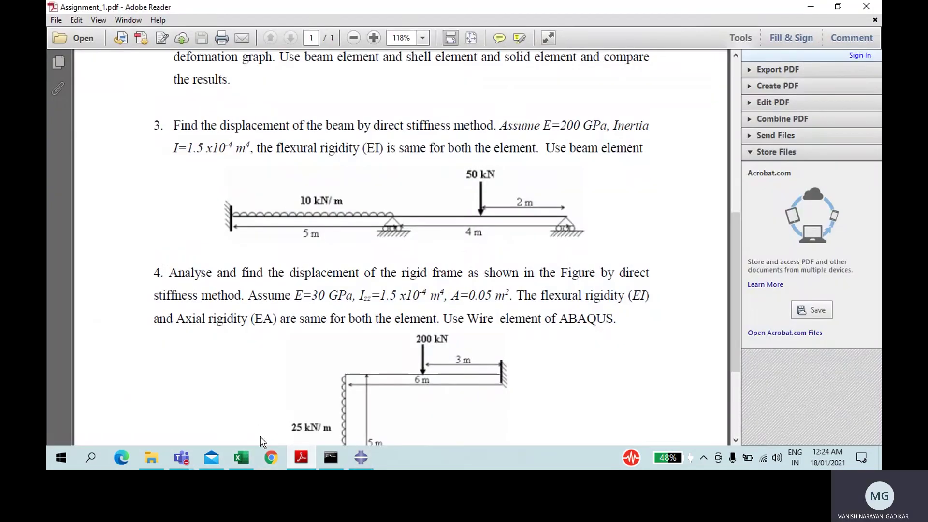
{"action": "left_click", "coordinate": [301, 457]}
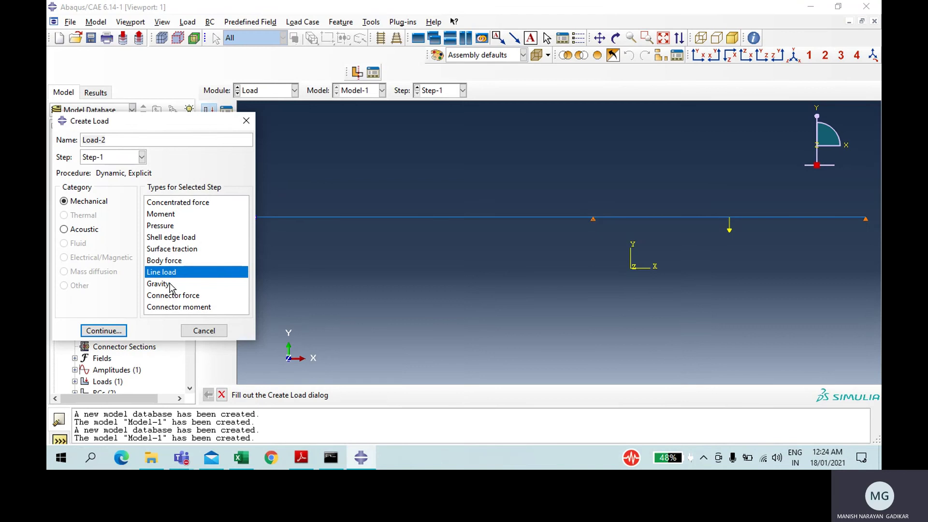
{"action": "left_click_drag", "start_coordinate": [108, 140], "coordinate": [48, 152]}
{"action": "type", "text": "UDL"}
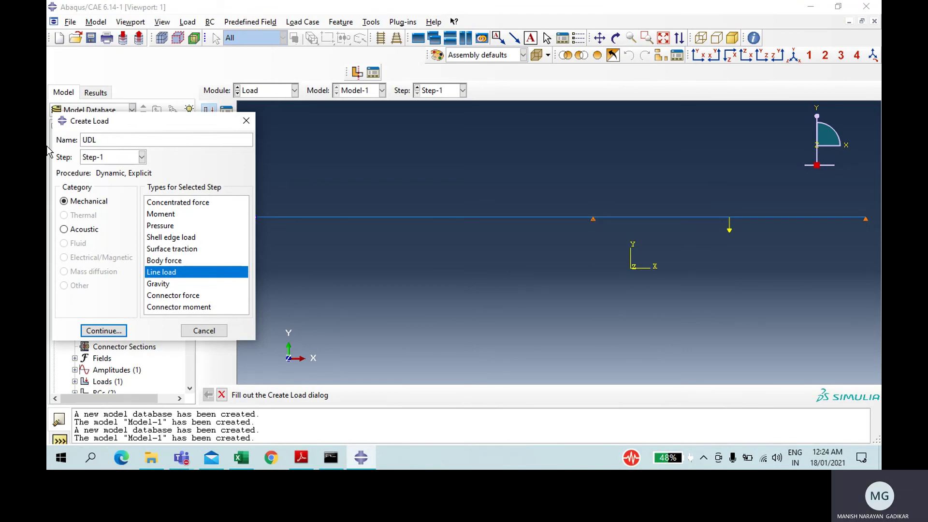
{"action": "left_click", "coordinate": [116, 331]}
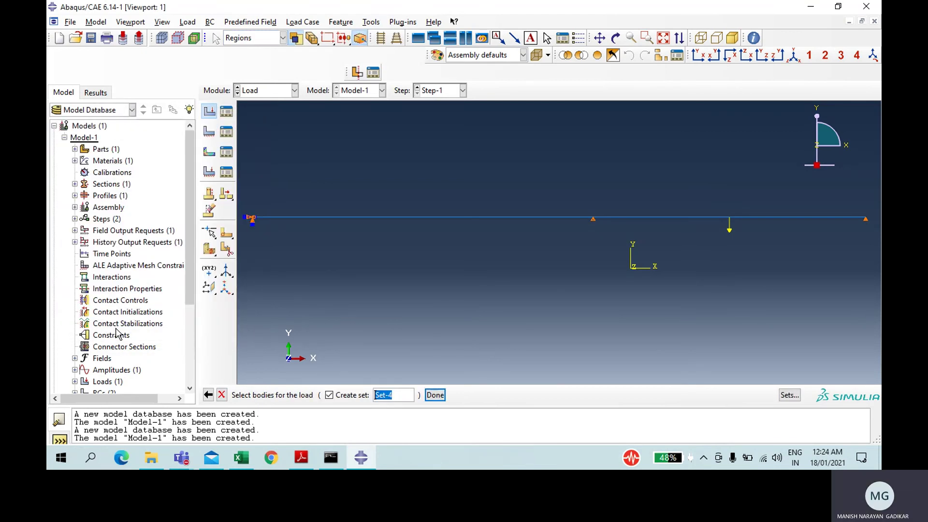
{"action": "left_click", "coordinate": [340, 217]}
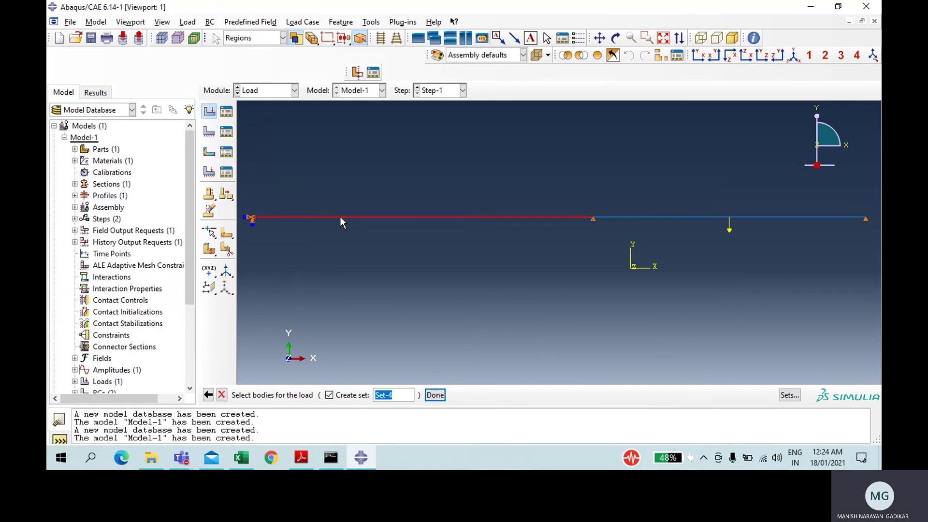
{"action": "left_click", "coordinate": [430, 400]}
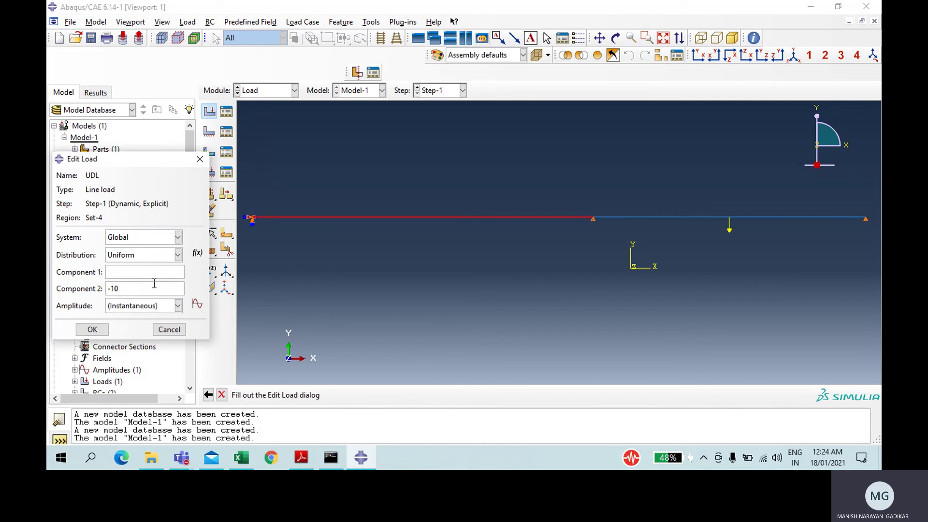
Set the line load's Component 2 to -10000 with amplitude Amp-1, verify it against the PDF, and finish the load.
{"action": "left_click", "coordinate": [163, 308]}
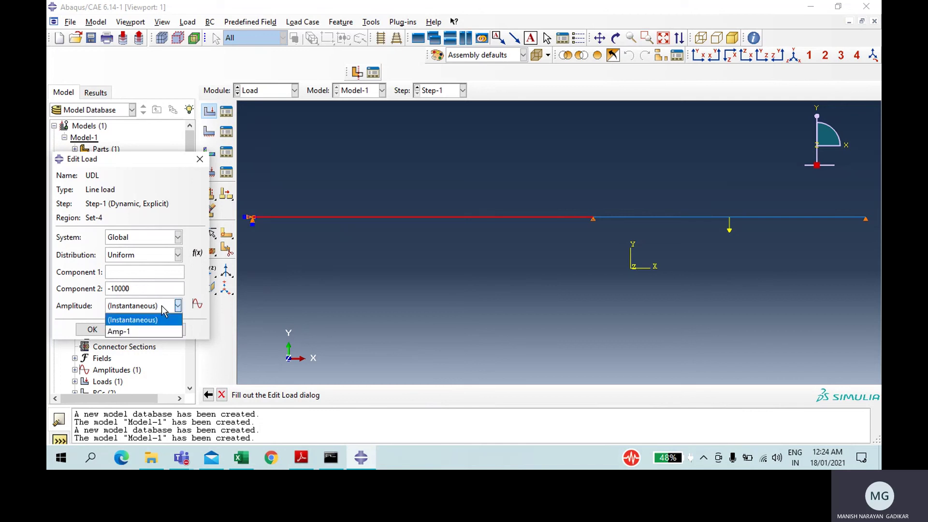
{"action": "left_click", "coordinate": [129, 330]}
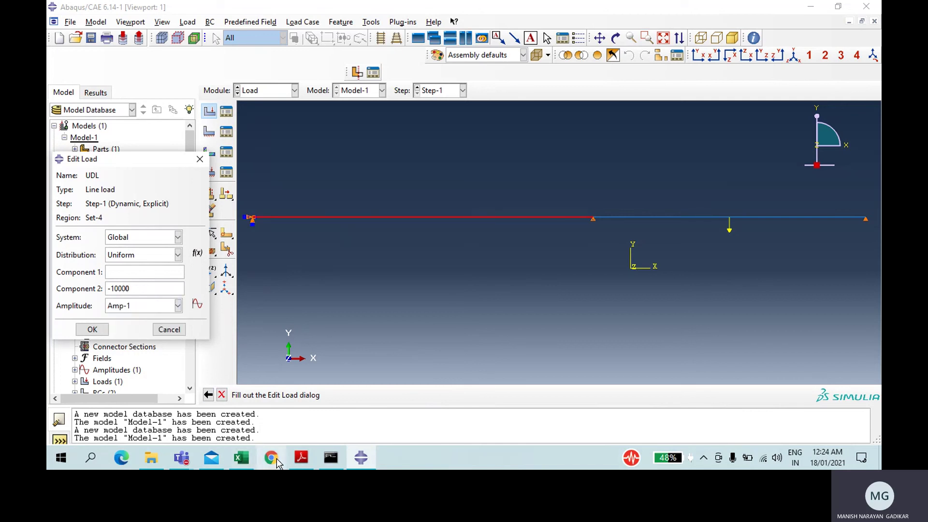
{"action": "left_click", "coordinate": [300, 458]}
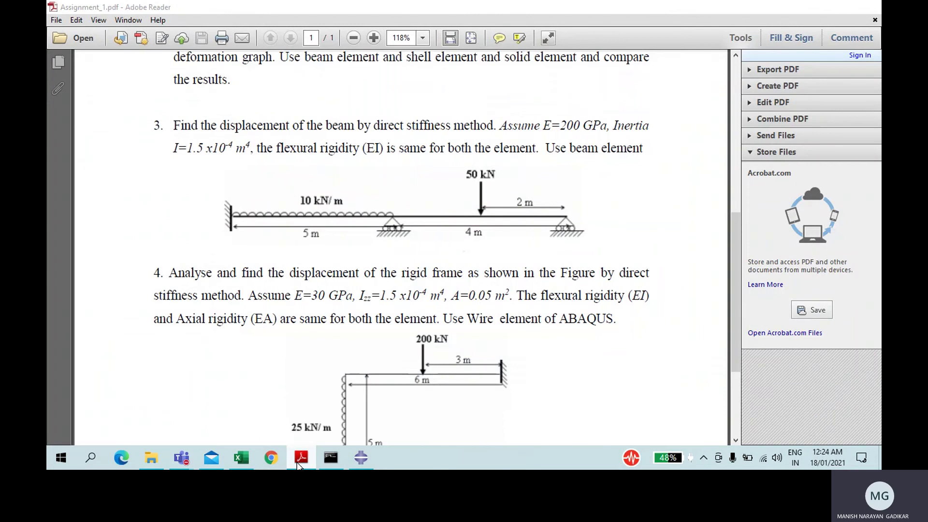
{"action": "left_click", "coordinate": [300, 459]}
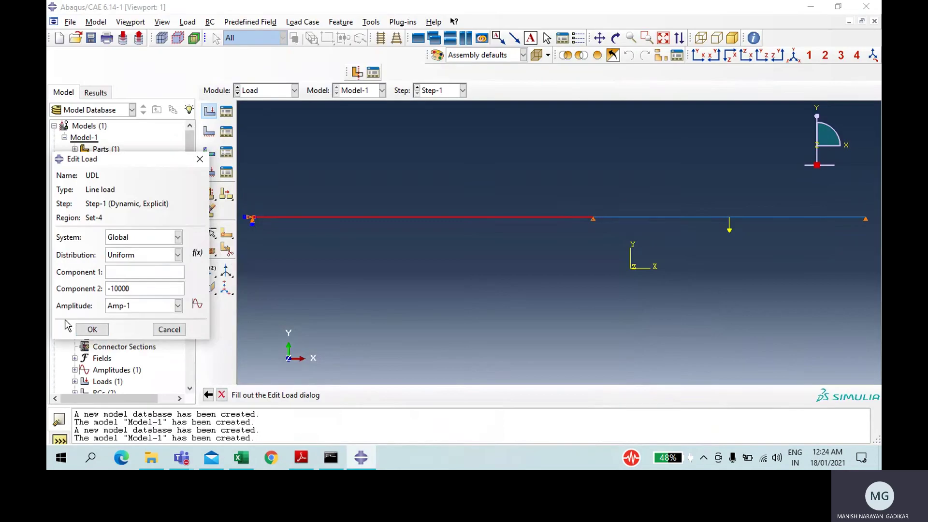
{"action": "left_click", "coordinate": [90, 329]}
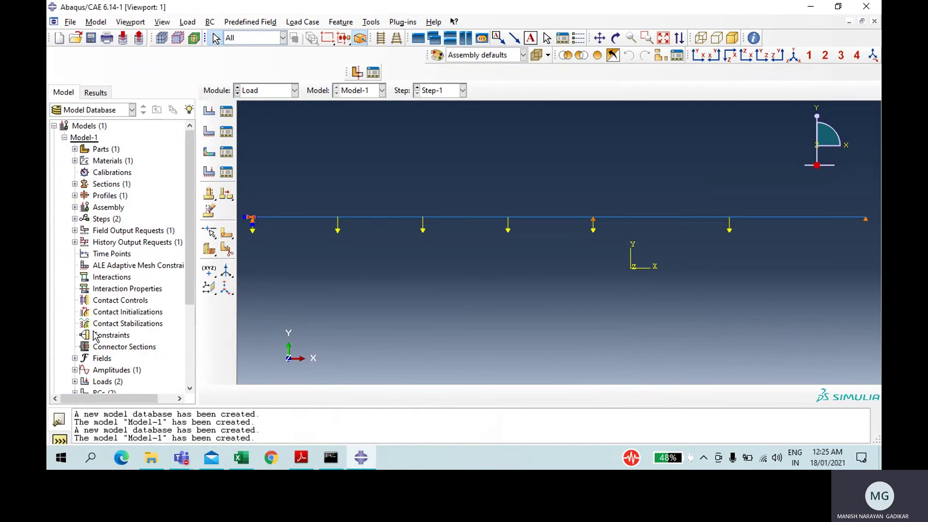
Seed all edges of the beam with an approximate element size of 0.5 and mesh the part instance.
{"action": "left_click", "coordinate": [256, 91]}
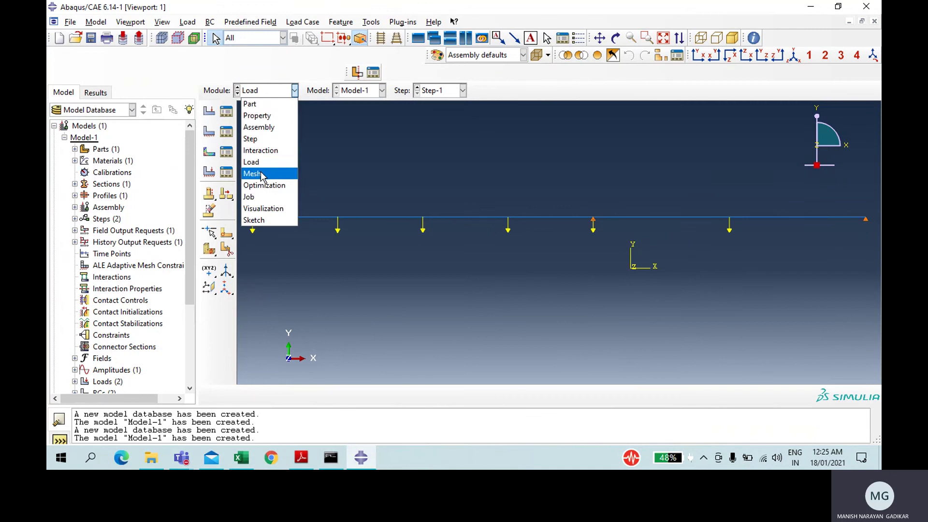
{"action": "left_click", "coordinate": [260, 170]}
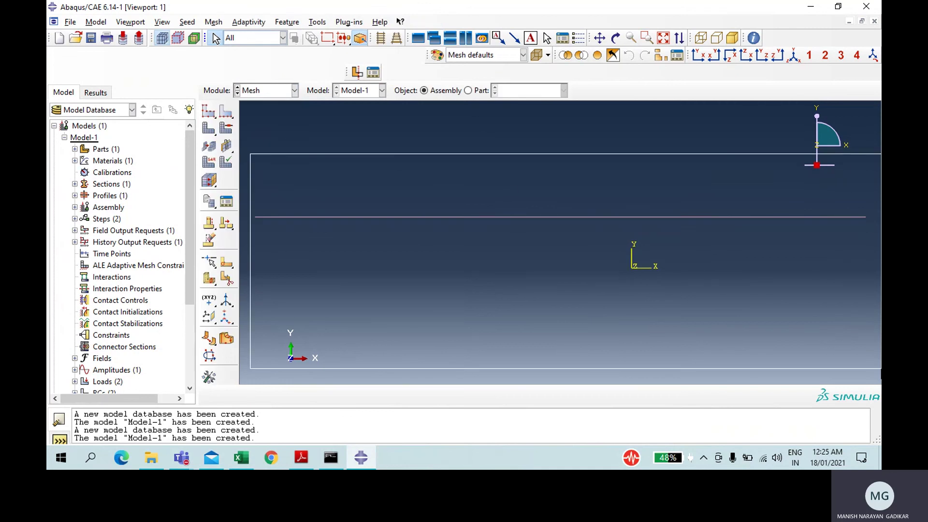
{"action": "left_click", "coordinate": [226, 112]}
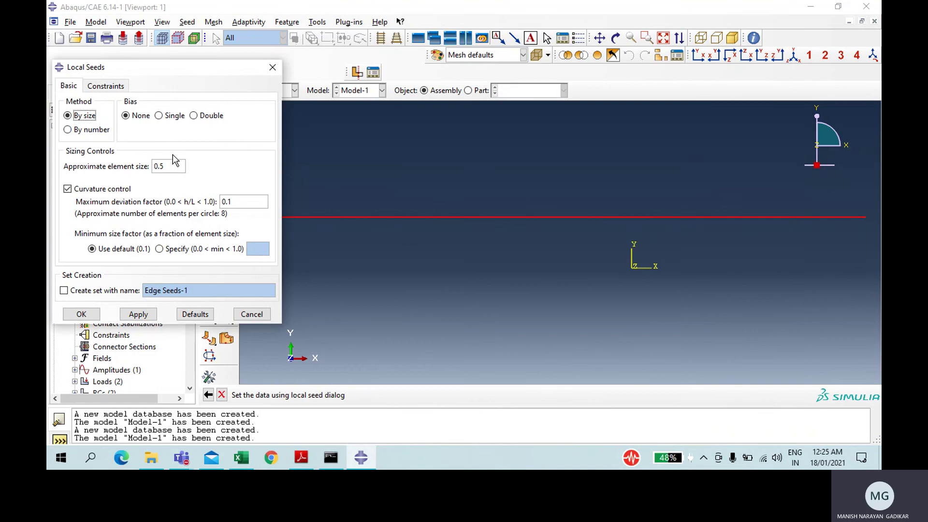
{"action": "left_click", "coordinate": [179, 172]}
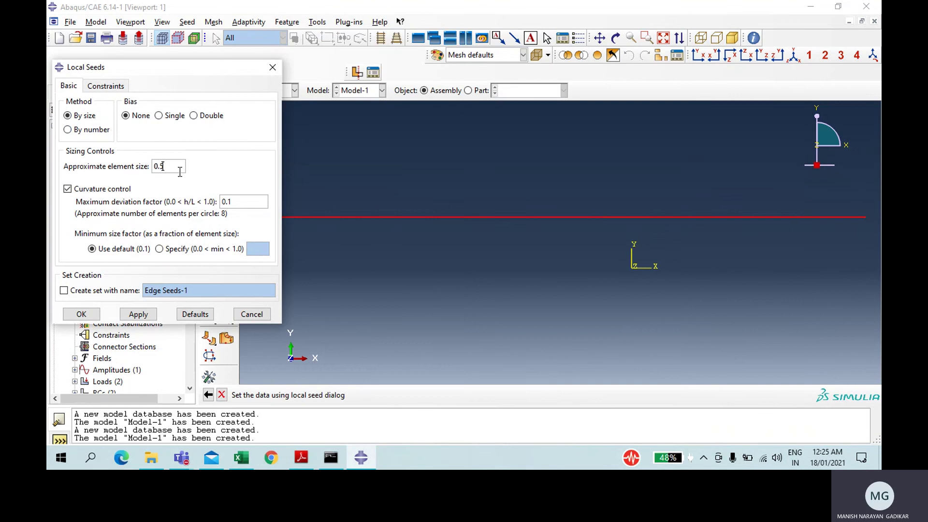
{"action": "left_click", "coordinate": [92, 314]}
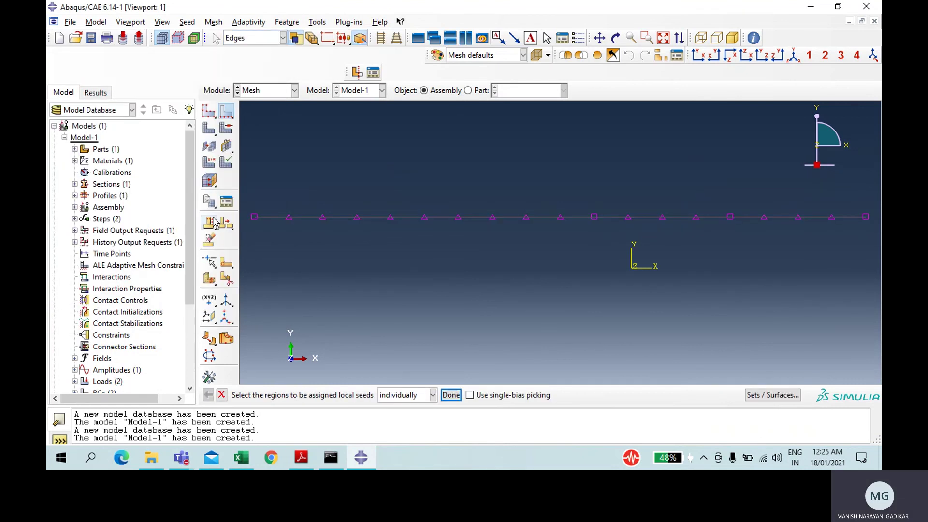
{"action": "left_click", "coordinate": [212, 132]}
{"action": "middle_click", "coordinate": [308, 303]}
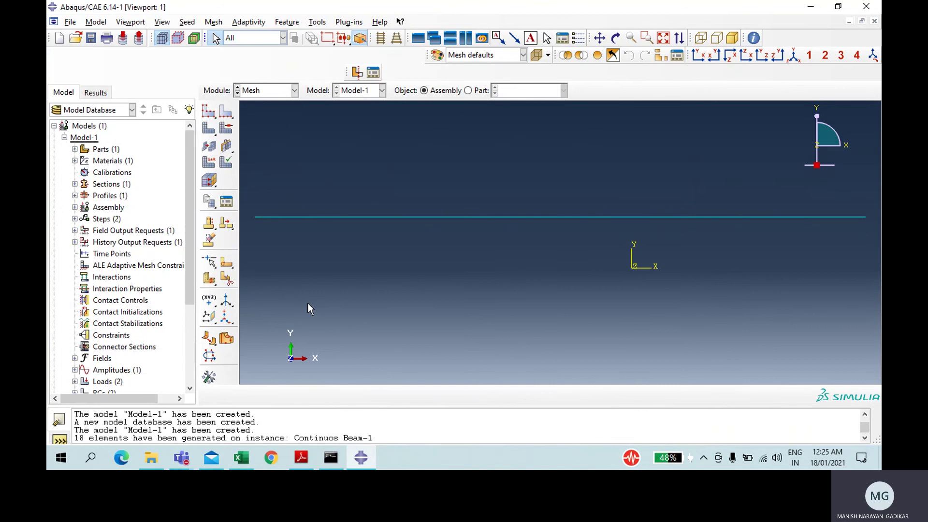
{"action": "left_click", "coordinate": [263, 94]}
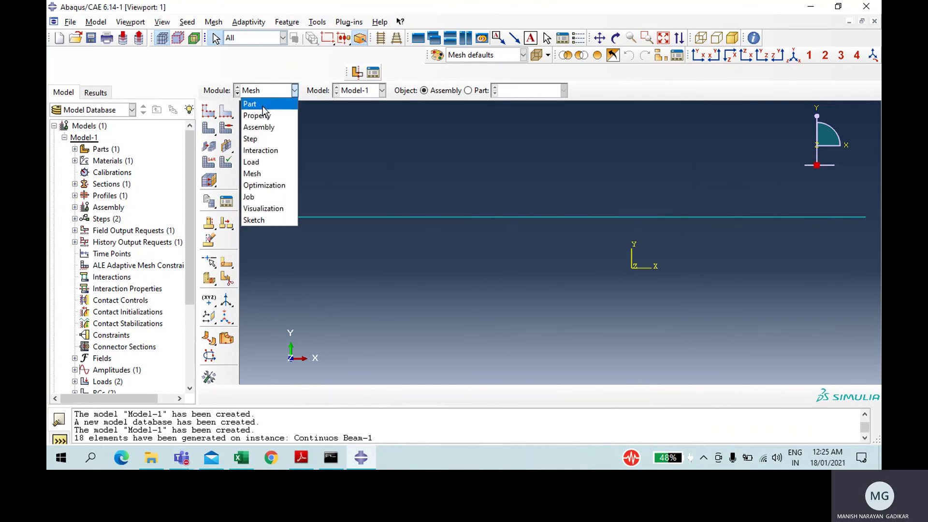
{"action": "left_click", "coordinate": [263, 138]}
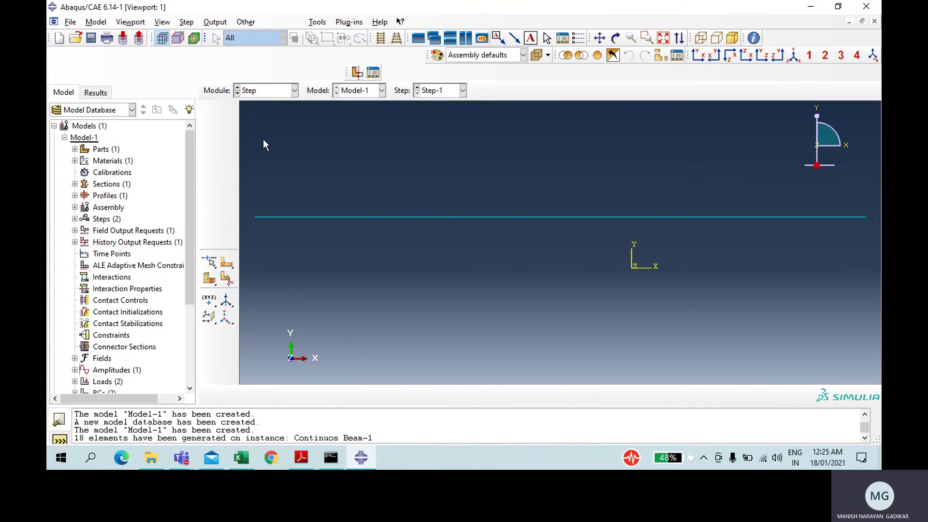
{"action": "left_click", "coordinate": [274, 22]}
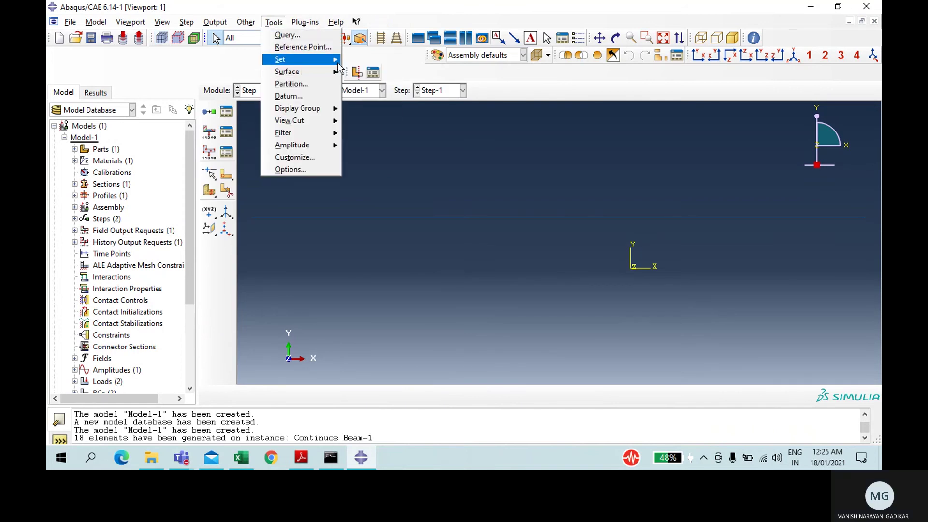
{"action": "mouse_move", "coordinate": [340, 68]}
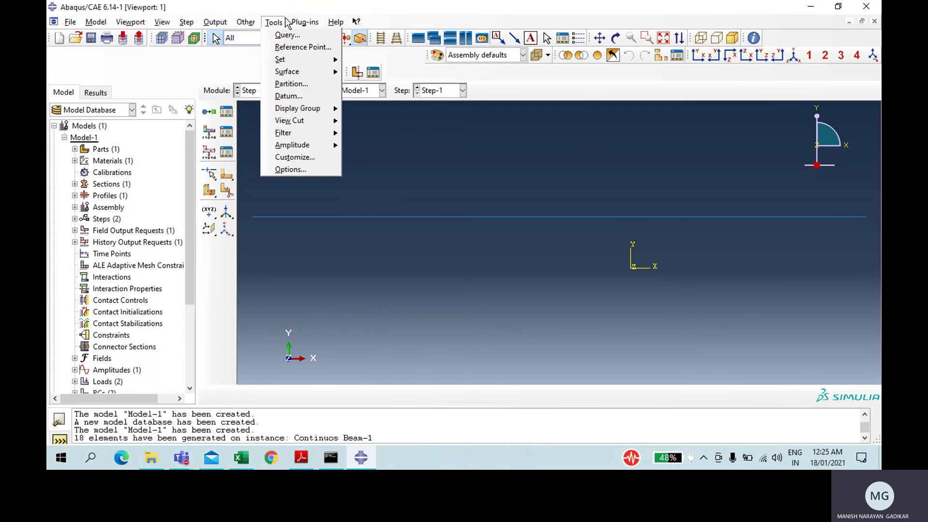
{"action": "mouse_move", "coordinate": [304, 21]}
{"action": "mouse_move", "coordinate": [276, 24]}
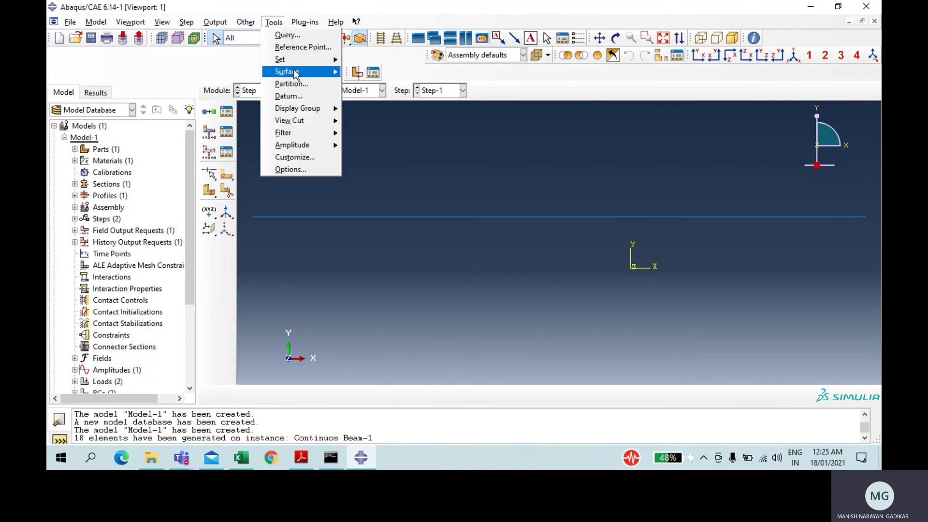
{"action": "mouse_move", "coordinate": [296, 67]}
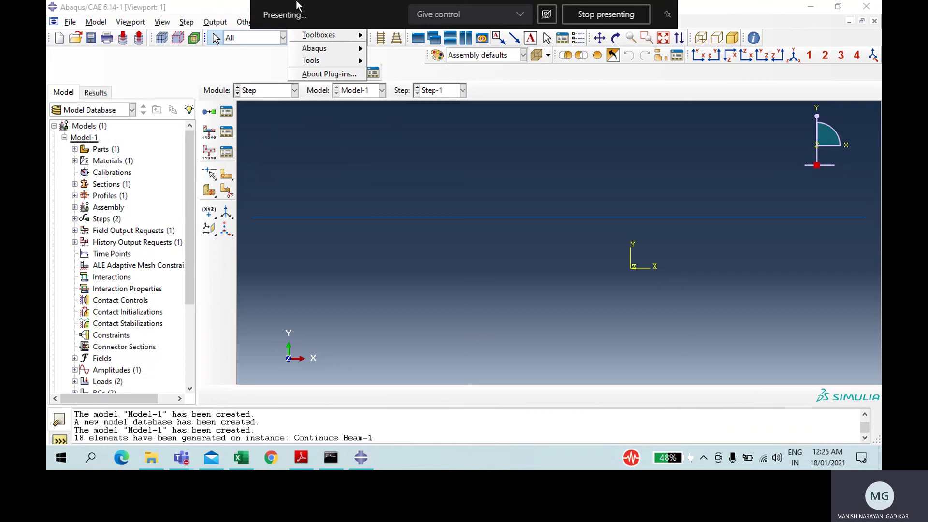
{"action": "left_click", "coordinate": [237, 15]}
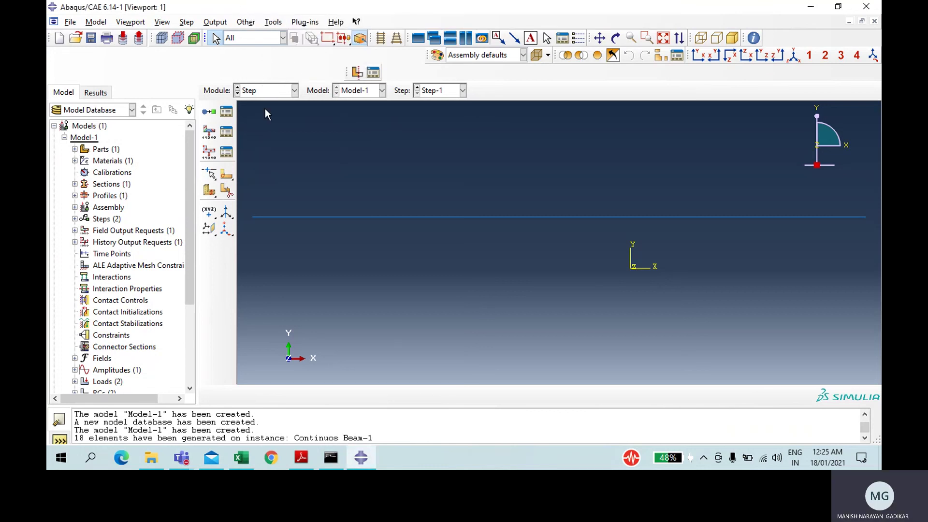
Open the Job Manager in the Job module and start creating a new job.
{"action": "left_click", "coordinate": [261, 90]}
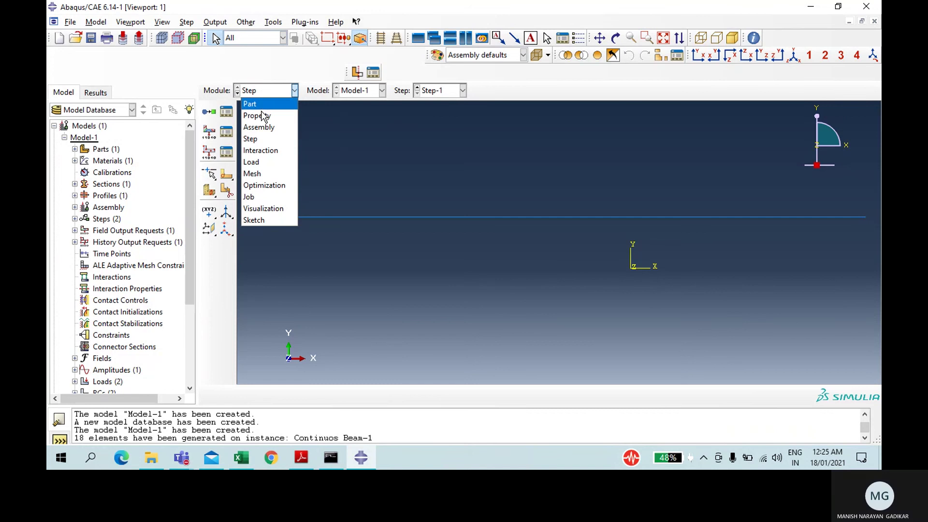
{"action": "left_click", "coordinate": [278, 198]}
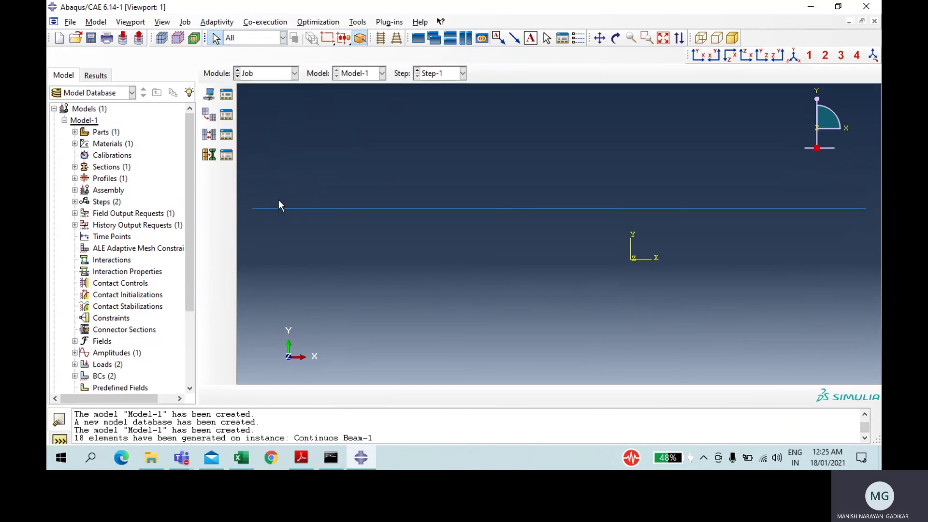
{"action": "left_click", "coordinate": [226, 95]}
{"action": "left_click", "coordinate": [373, 289]}
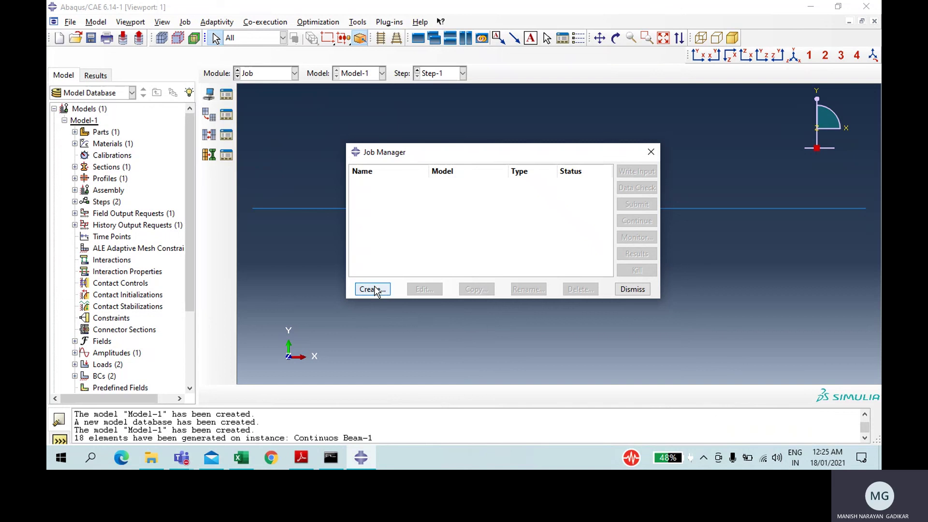
Try to create the job from Model-1 under the name Continuous Beam.
{"action": "type", "text": "COntin"}
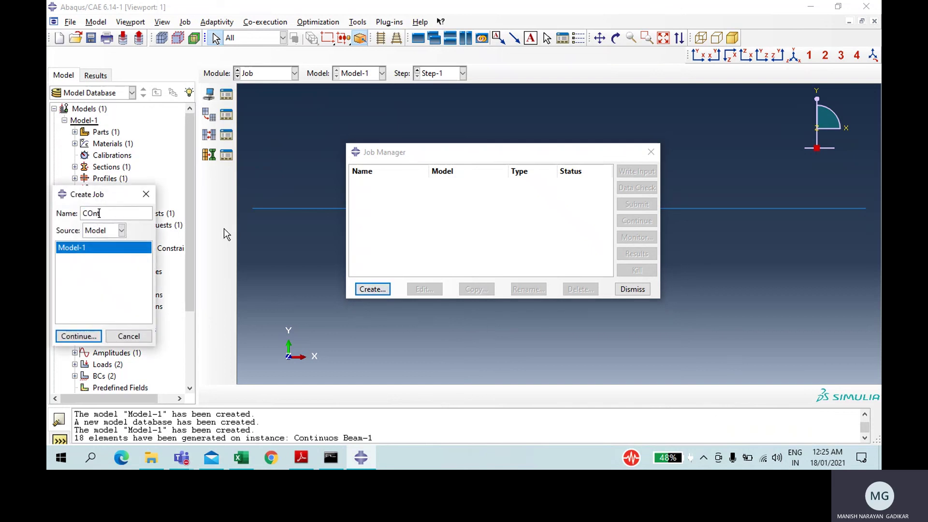
{"action": "key", "text": "BackSpace"}
{"action": "key", "text": "BackSpace"}
{"action": "key", "text": "BackSpace"}
{"action": "key", "text": "BackSpace"}
{"action": "key", "text": "BackSpace"}
{"action": "type", "text": "o"}
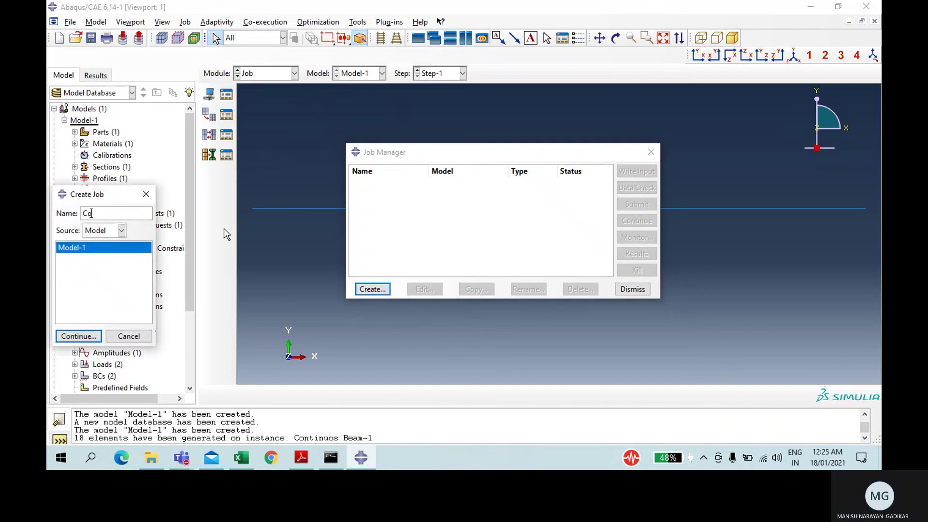
{"action": "type", "text": "ntinuous Beam"}
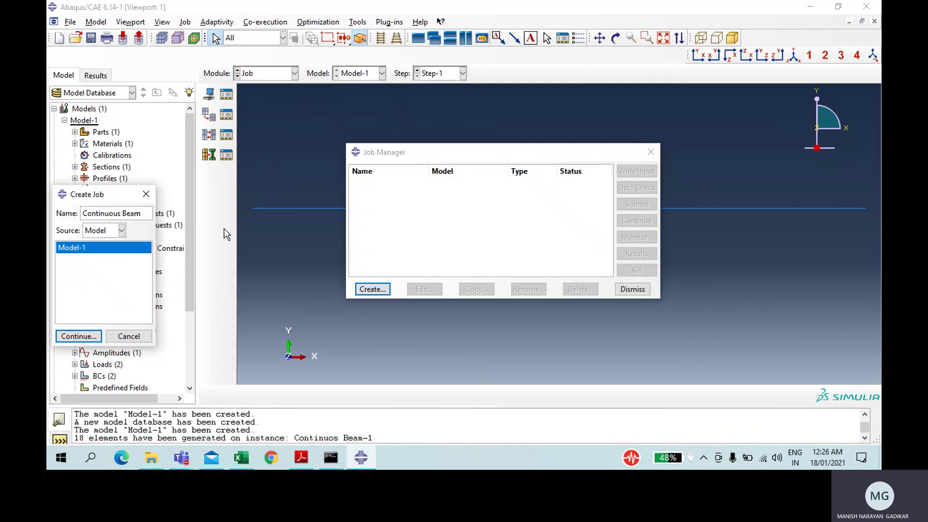
{"action": "key", "text": "Return"}
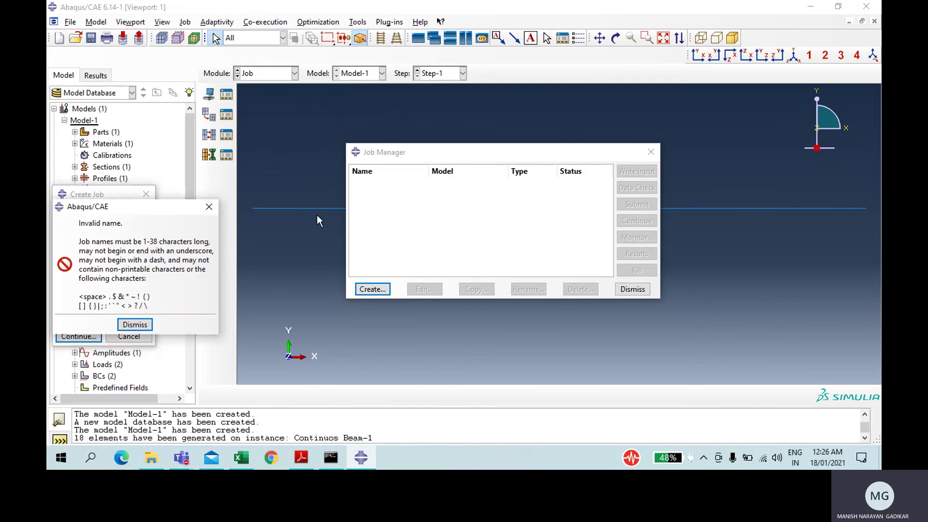
{"action": "left_click", "coordinate": [134, 326]}
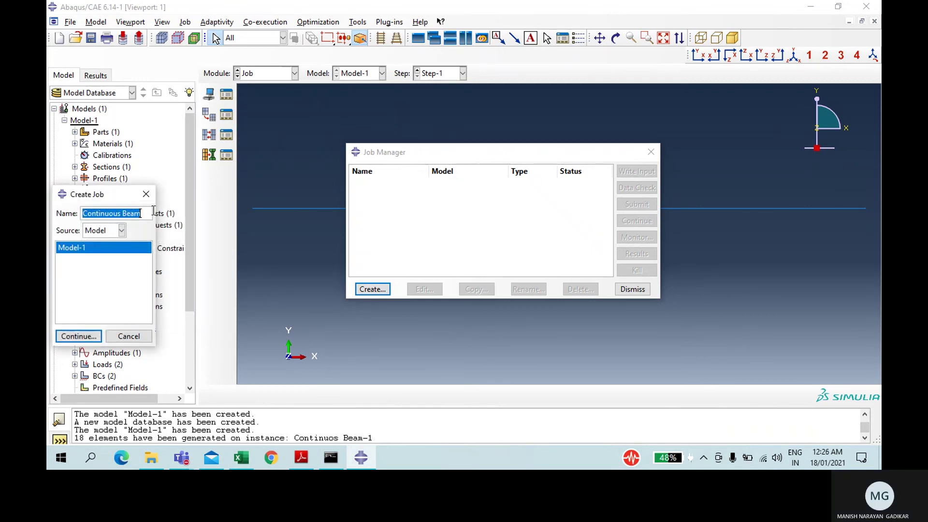
Name the new job ContinuousBeam, create it from Model-1 as a full background analysis, and close the Job Manager.
{"action": "left_click", "coordinate": [124, 213]}
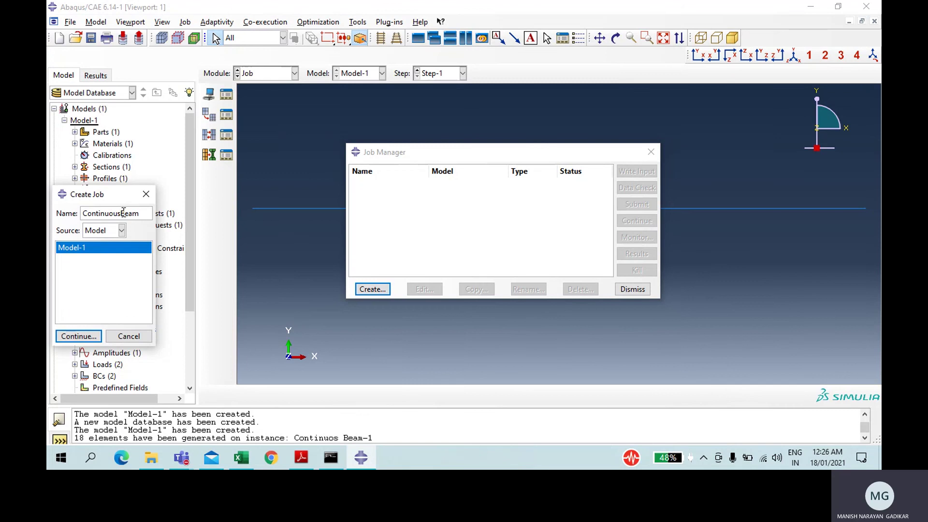
{"action": "left_click", "coordinate": [77, 336]}
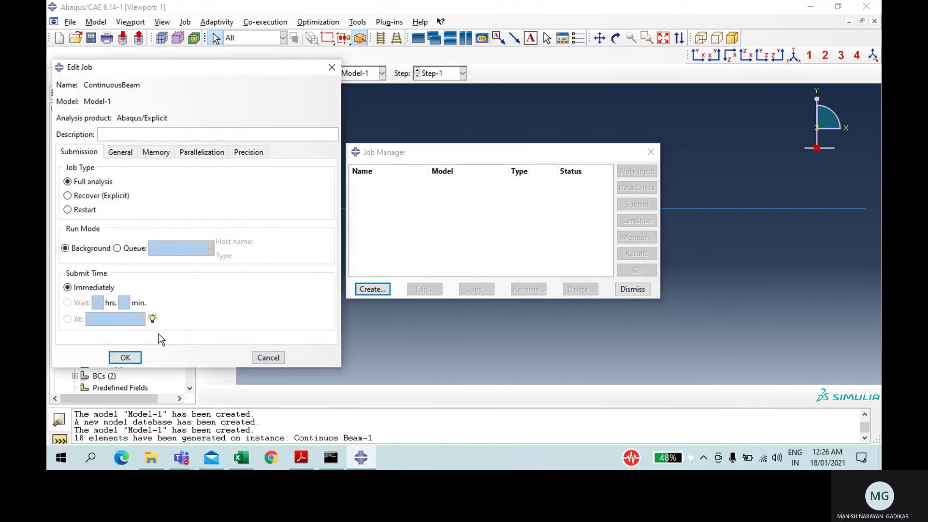
{"action": "left_click", "coordinate": [125, 357]}
{"action": "left_click", "coordinate": [651, 152]}
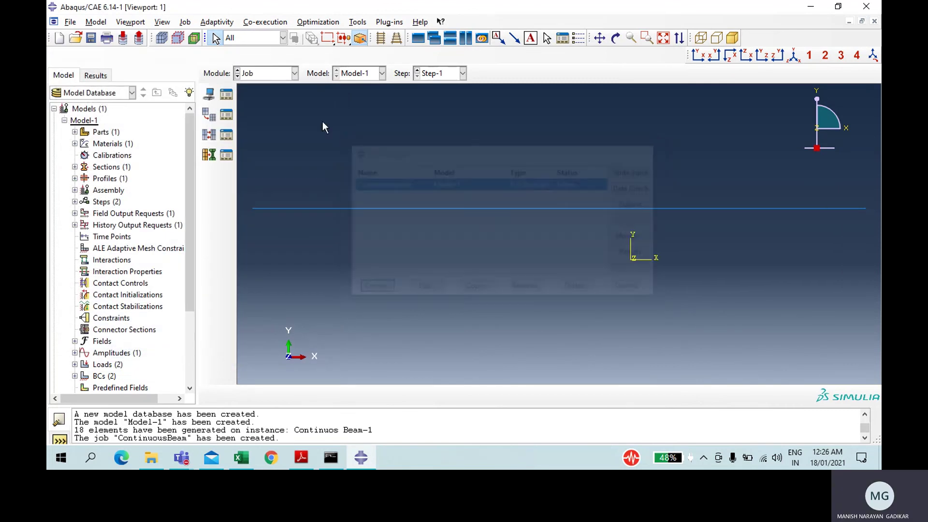
Assign a beam section orientation to the entire beam in the Property module, creating Set-2 for the selected region.
{"action": "left_click", "coordinate": [272, 73]}
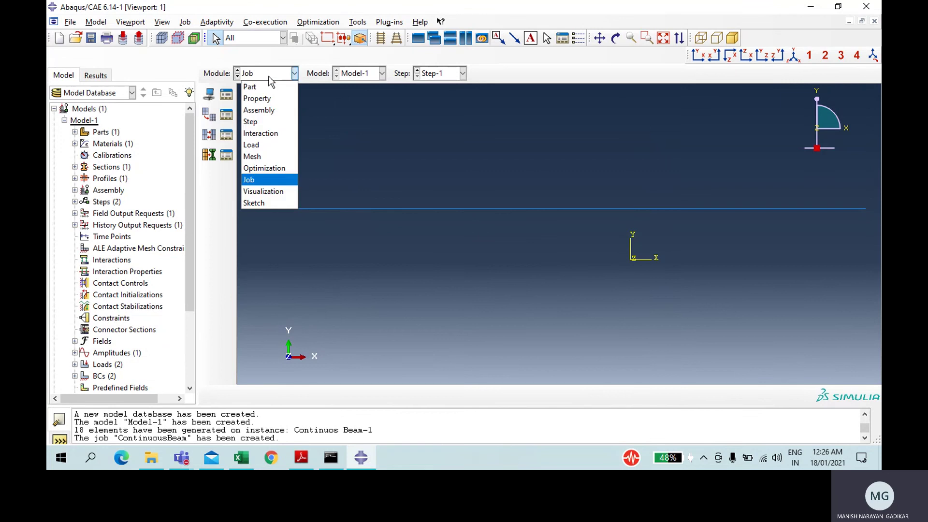
{"action": "left_click", "coordinate": [266, 101]}
{"action": "left_click", "coordinate": [335, 22]}
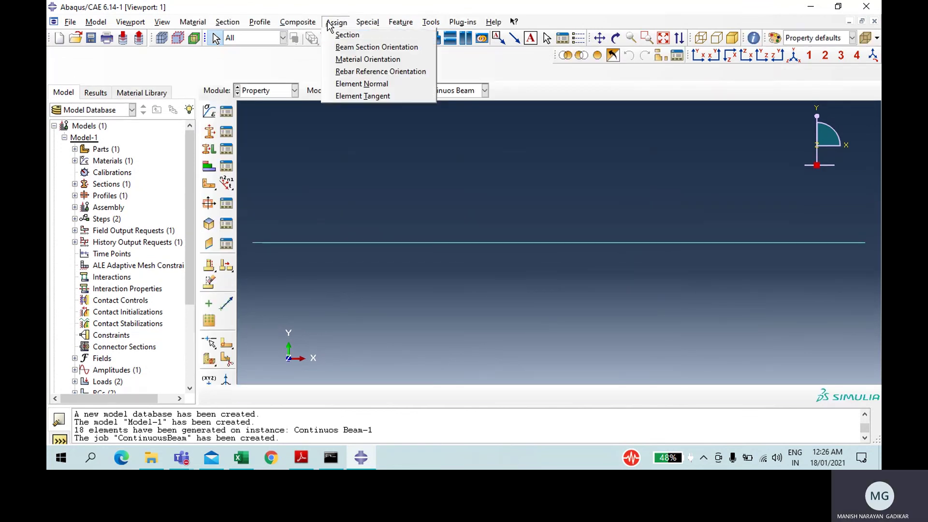
{"action": "left_click", "coordinate": [341, 43]}
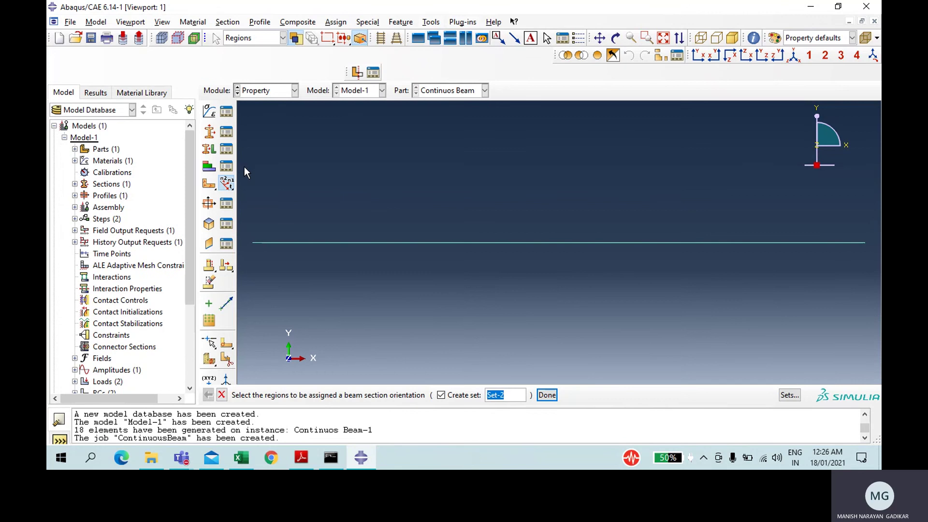
{"action": "left_click_drag", "start_coordinate": [244, 166], "coordinate": [865, 382]}
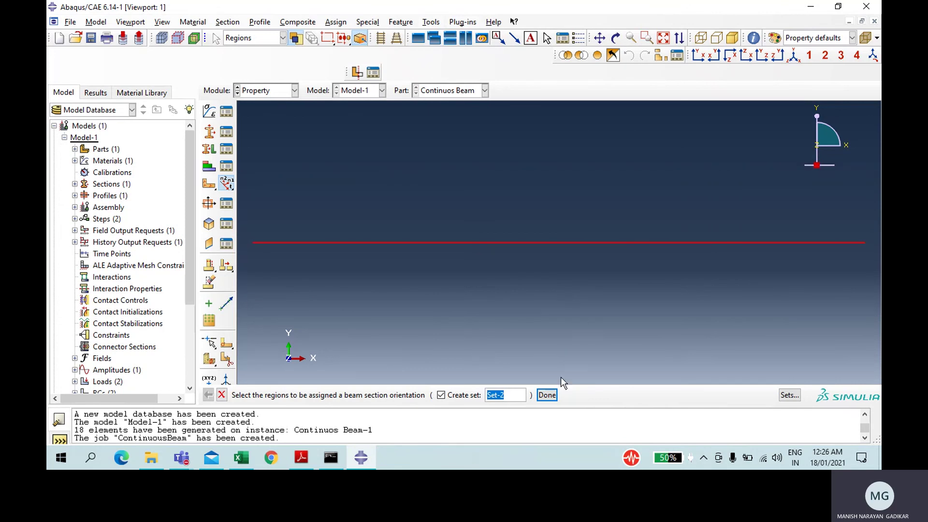
{"action": "left_click", "coordinate": [555, 389]}
{"action": "key", "text": "Return"}
{"action": "key", "text": "Return"}
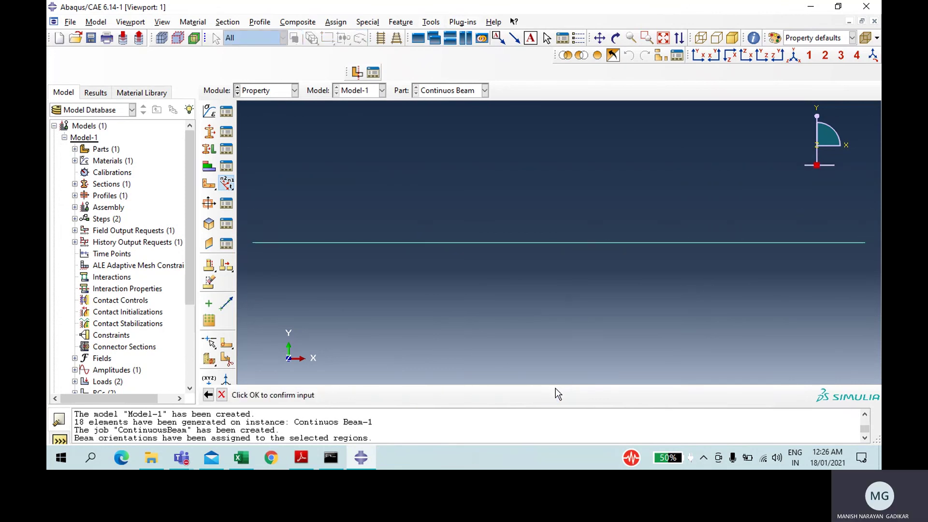
Return to the Job module, submit the ContinuousBeam job and monitor its run until it finishes.
{"action": "left_click", "coordinate": [285, 91]}
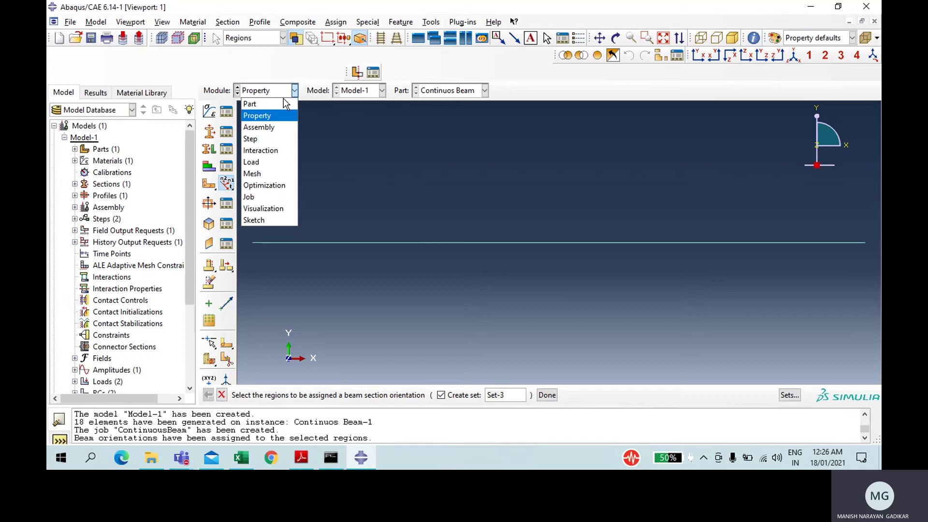
{"action": "left_click", "coordinate": [276, 197]}
{"action": "left_click", "coordinate": [225, 97]}
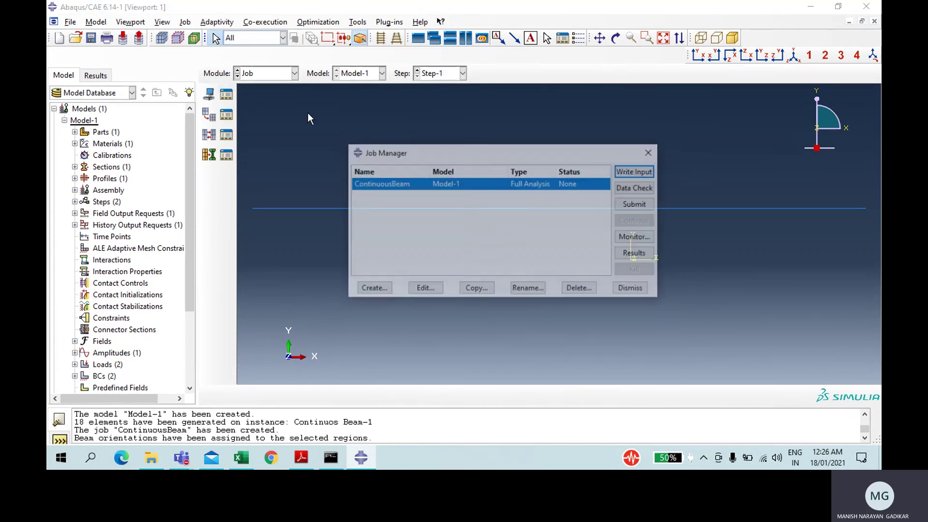
{"action": "left_click", "coordinate": [650, 209]}
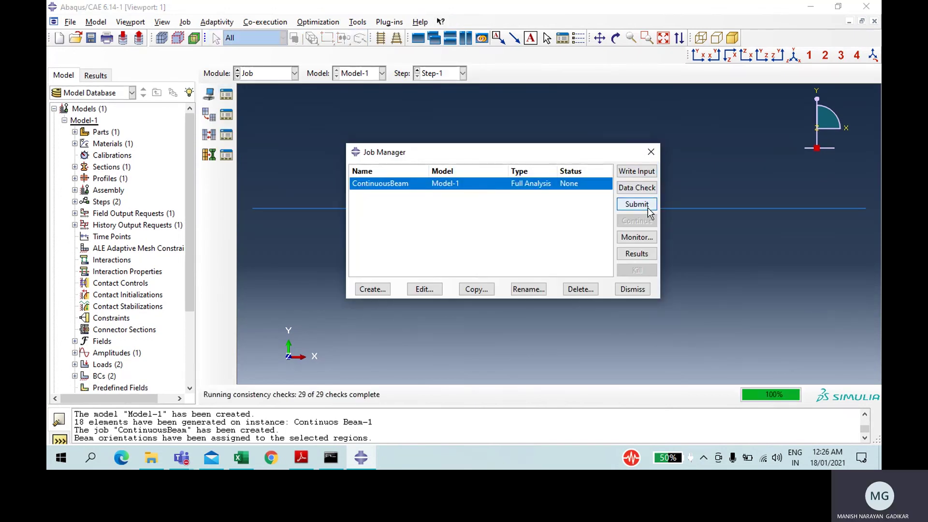
{"action": "left_click", "coordinate": [644, 237]}
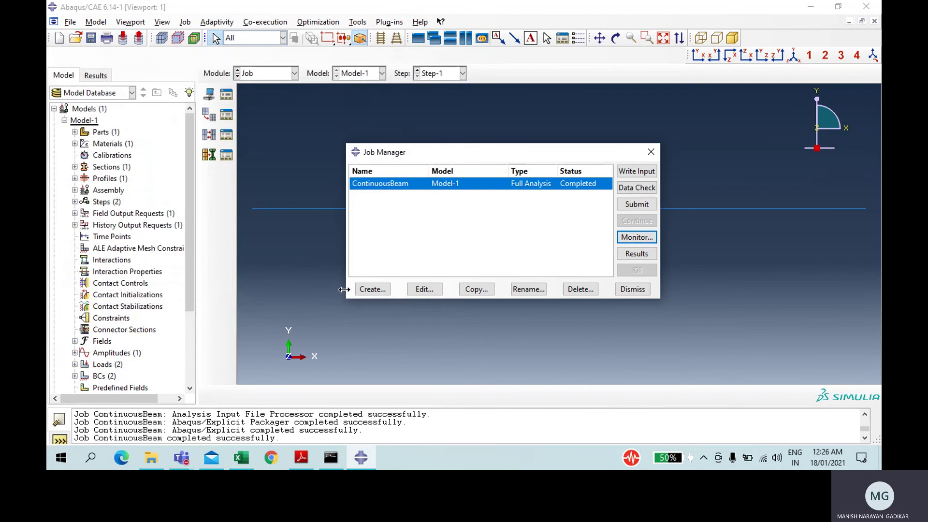
Open the ContinuousBeam results and contour the displacement U magnitude, its U2 component and the rotation UR3.
{"action": "left_click", "coordinate": [637, 253]}
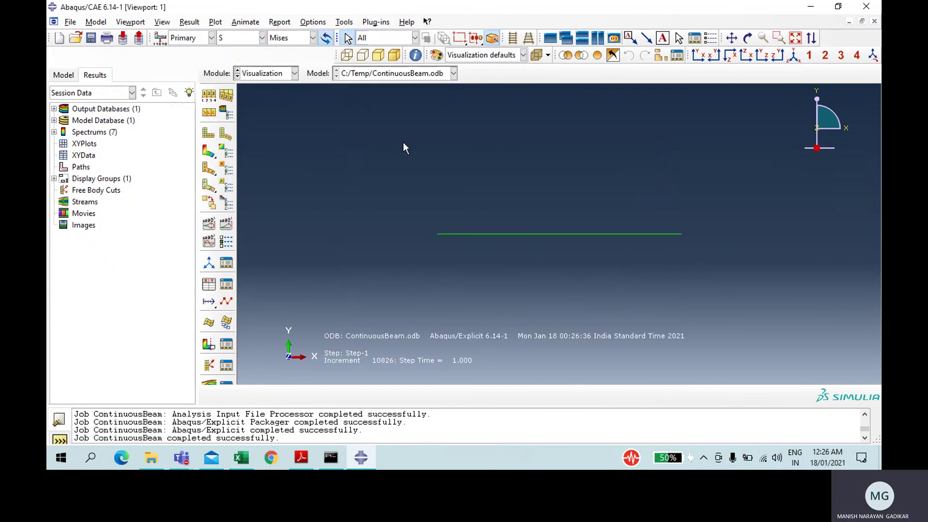
{"action": "left_click", "coordinate": [237, 37]}
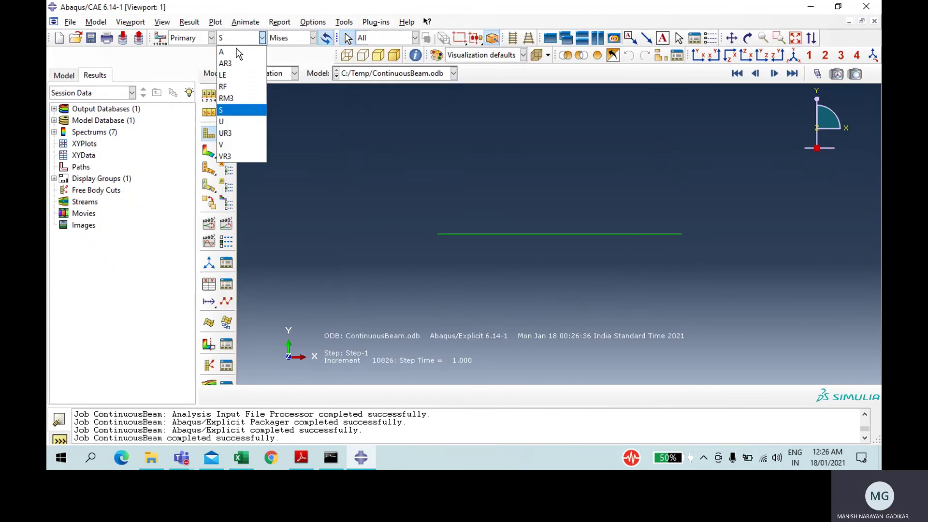
{"action": "left_click", "coordinate": [232, 130]}
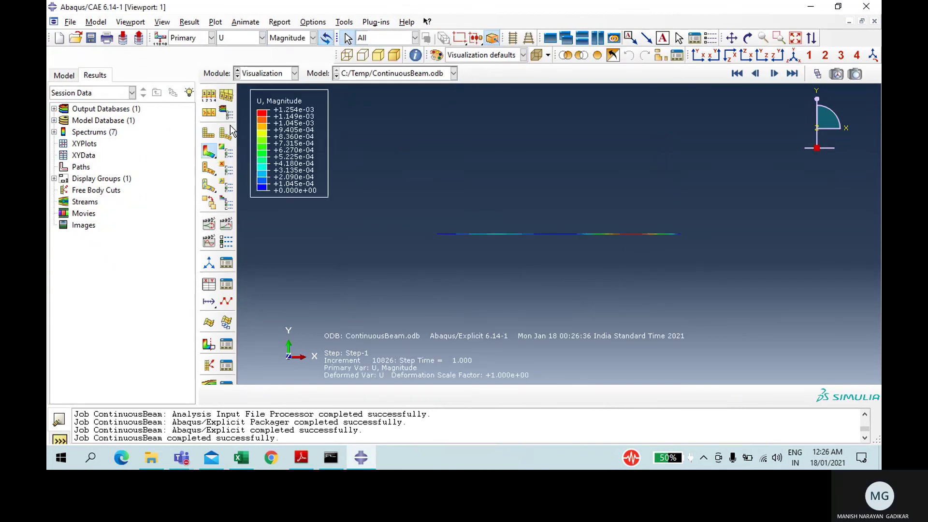
{"action": "left_click", "coordinate": [292, 38]}
{"action": "left_click", "coordinate": [291, 75]}
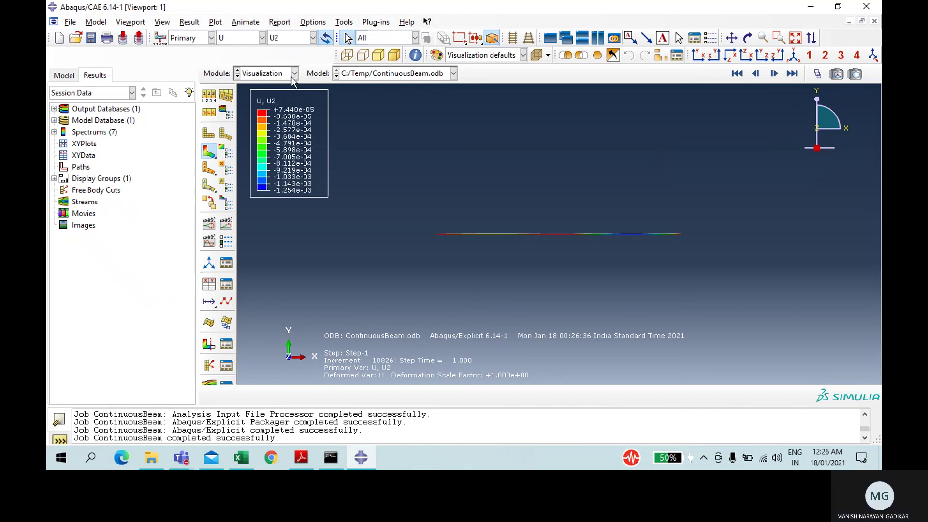
{"action": "left_click", "coordinate": [234, 43]}
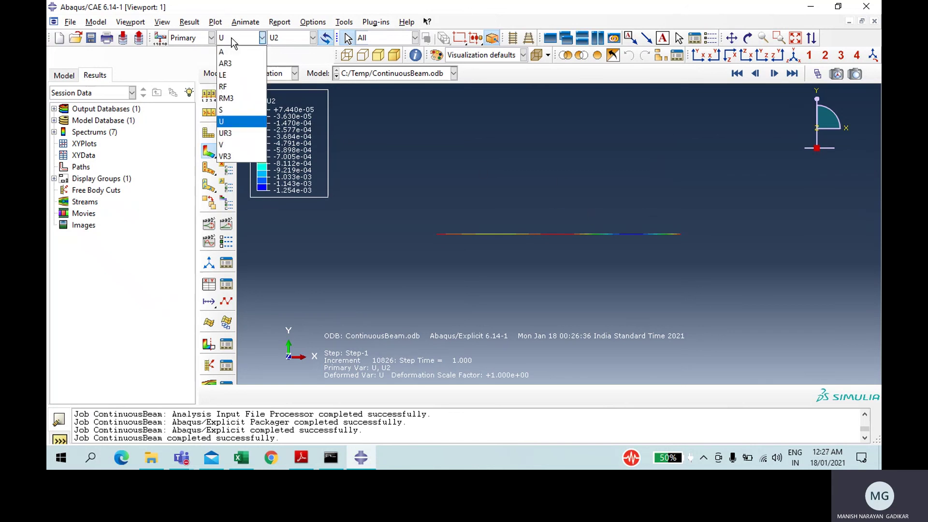
{"action": "left_click", "coordinate": [231, 134]}
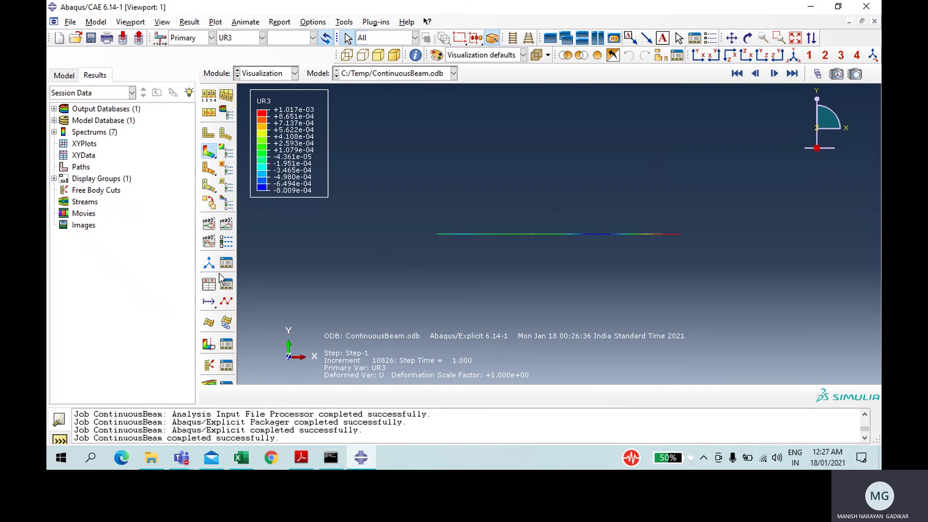
Probe the UR3 rotation at node 2 of the beam by keying in its node label.
{"action": "left_click", "coordinate": [415, 55]}
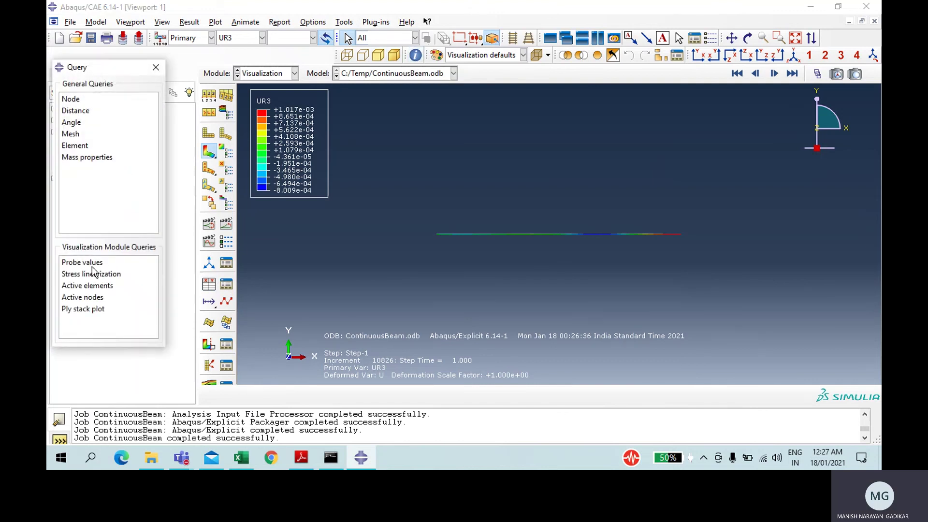
{"action": "left_click", "coordinate": [94, 265]}
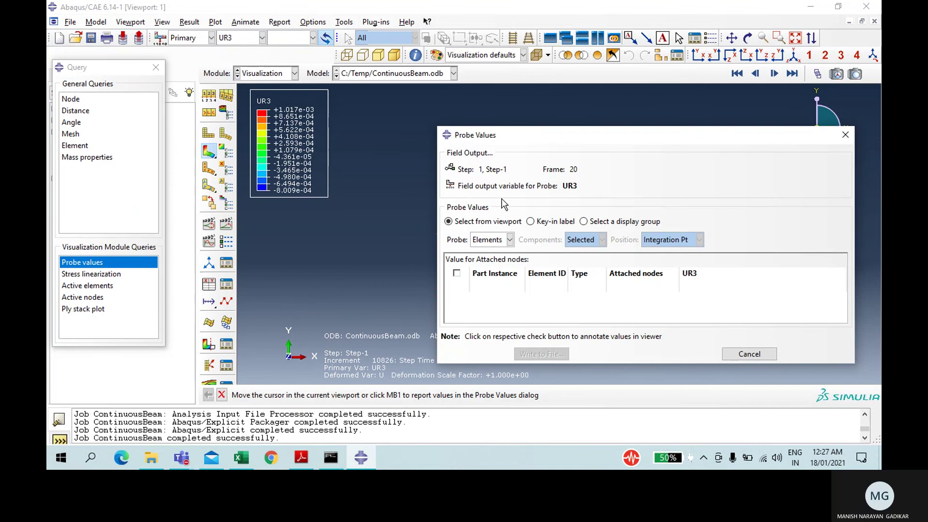
{"action": "left_click_drag", "start_coordinate": [512, 142], "coordinate": [136, 65]}
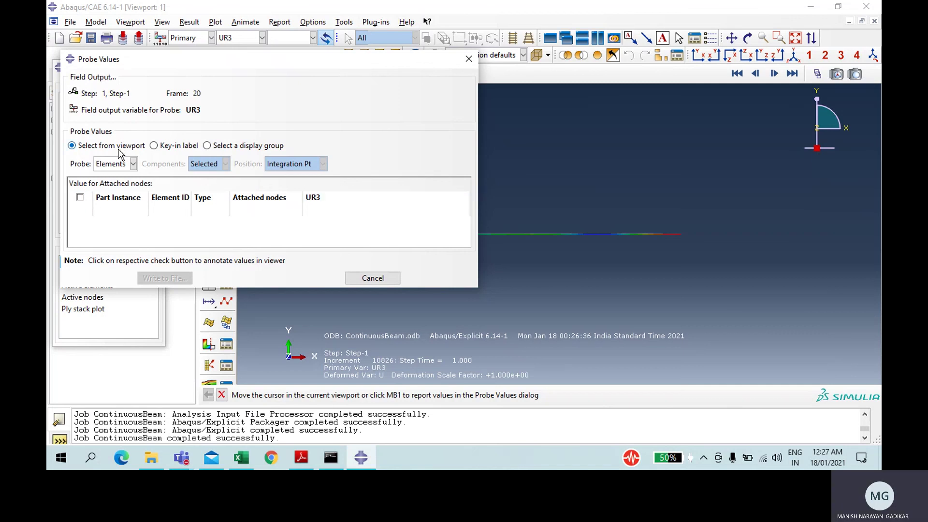
{"action": "left_click", "coordinate": [126, 165]}
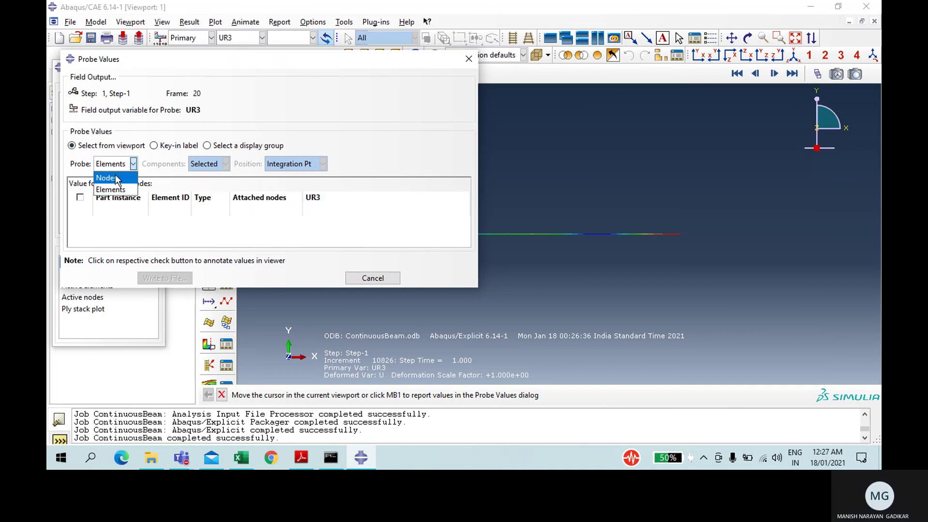
{"action": "left_click", "coordinate": [115, 177]}
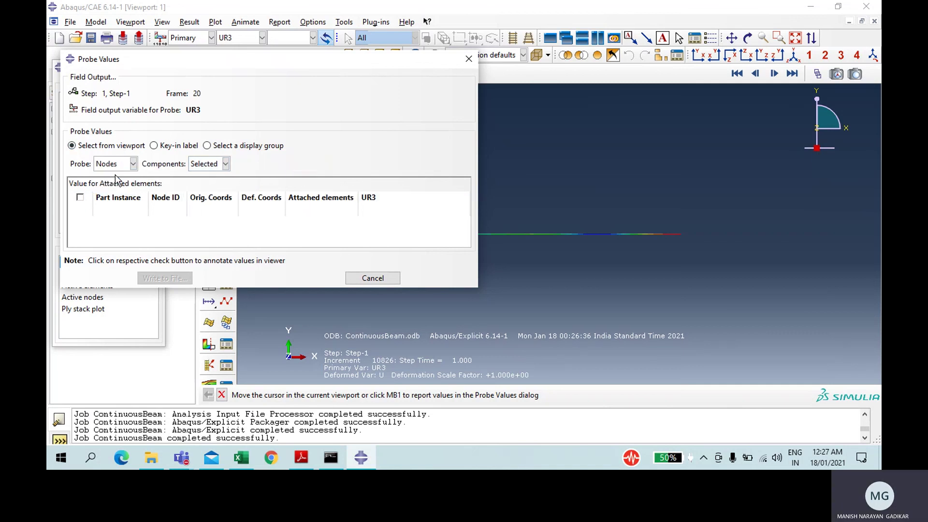
{"action": "left_click", "coordinate": [167, 145]}
{"action": "left_click", "coordinate": [471, 161]}
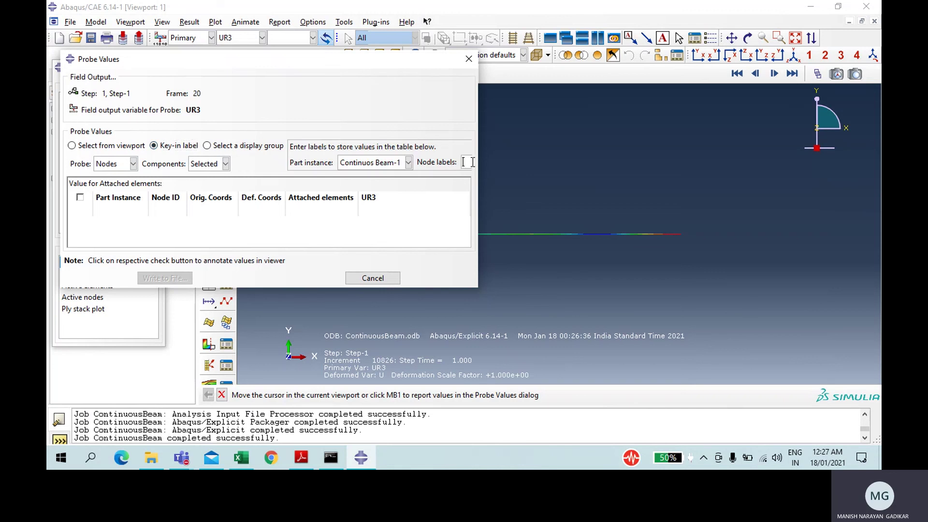
{"action": "type", "text": "2"}
{"action": "key", "text": "Return"}
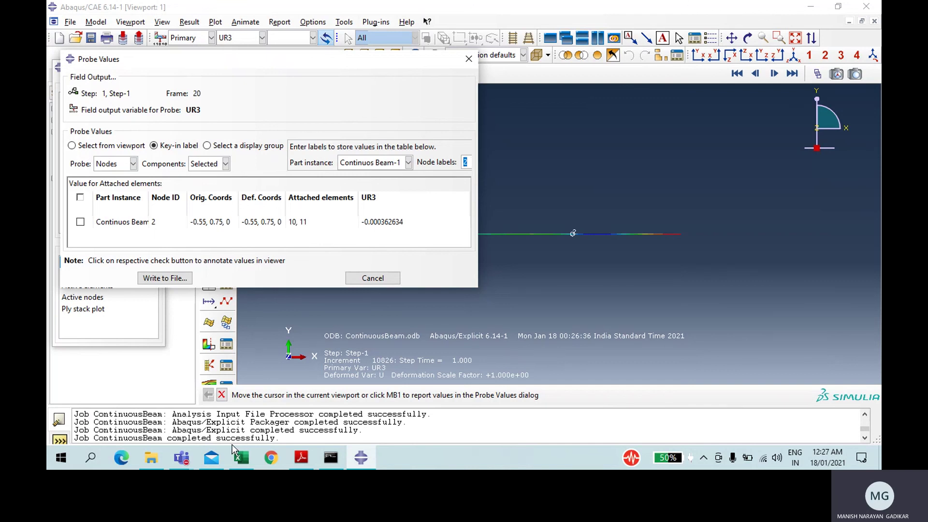
Switch to the Assignment 3 workbook in Excel and compare the analytical mid-support rotation with the values and errors for each mesh size.
{"action": "left_click", "coordinate": [241, 464]}
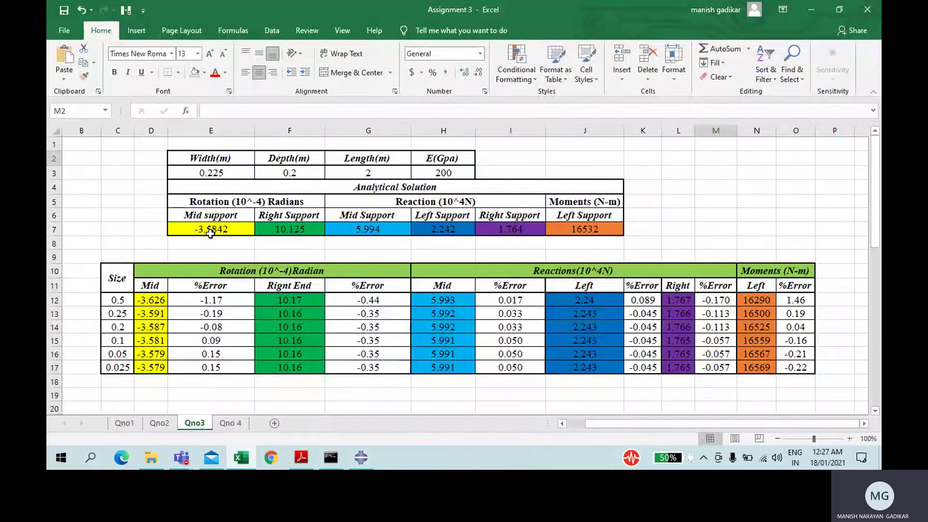
{"action": "left_click", "coordinate": [213, 235]}
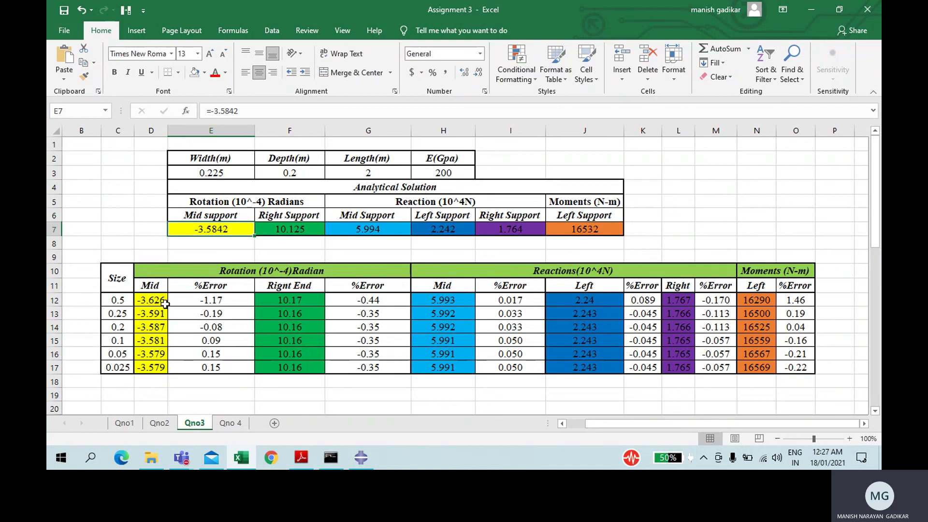
{"action": "left_click", "coordinate": [158, 368]}
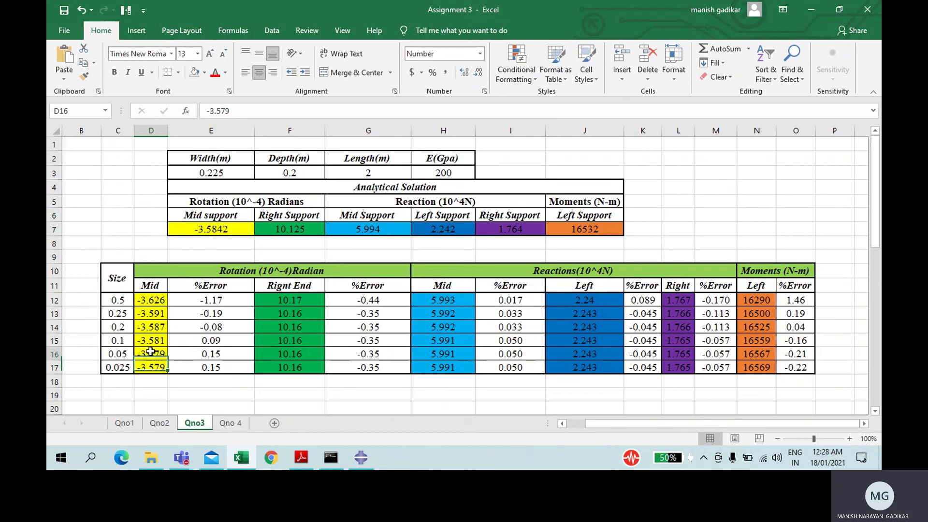
{"action": "left_click_drag", "start_coordinate": [151, 355], "coordinate": [157, 368]}
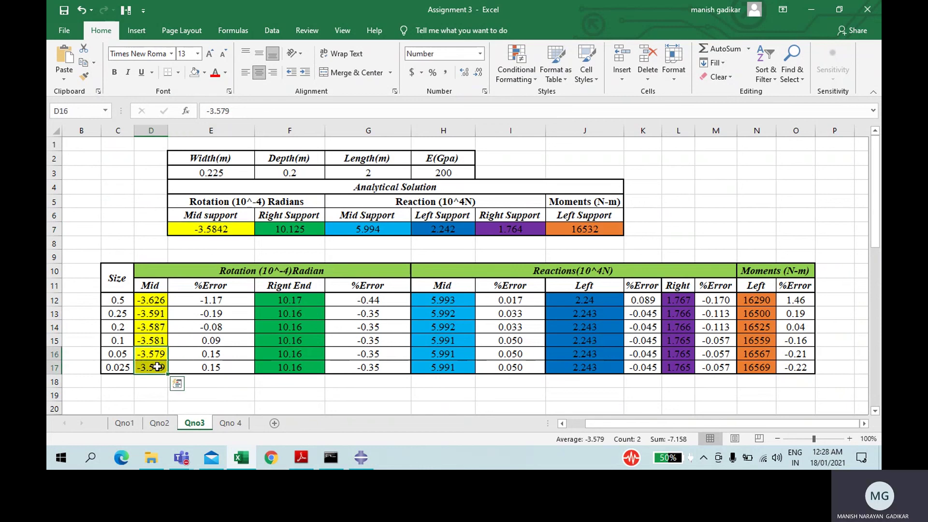
{"action": "left_click", "coordinate": [233, 356]}
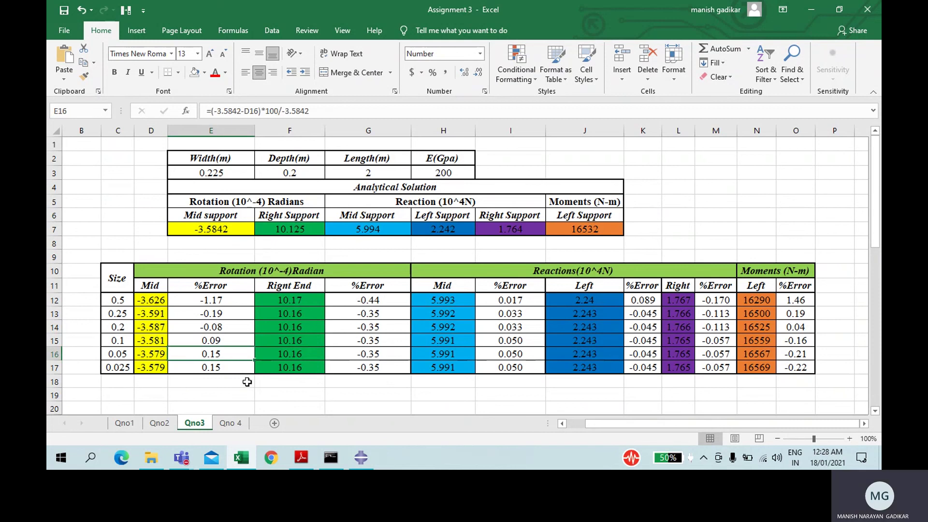
{"action": "left_click", "coordinate": [302, 231]}
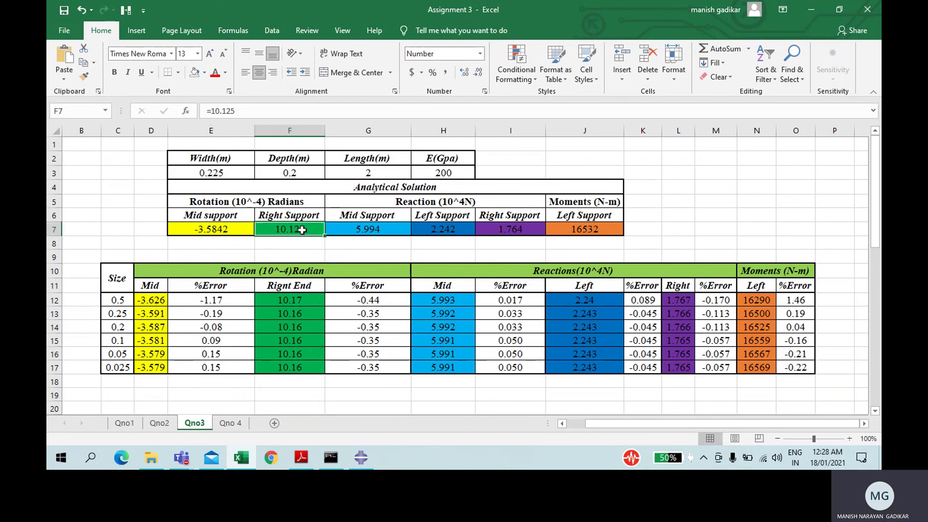
Probe UR3 at node 4 in Abaqus and compare it with the right-support rotations in the Excel sheet Qno3.
{"action": "key", "text": "alt+Tab"}
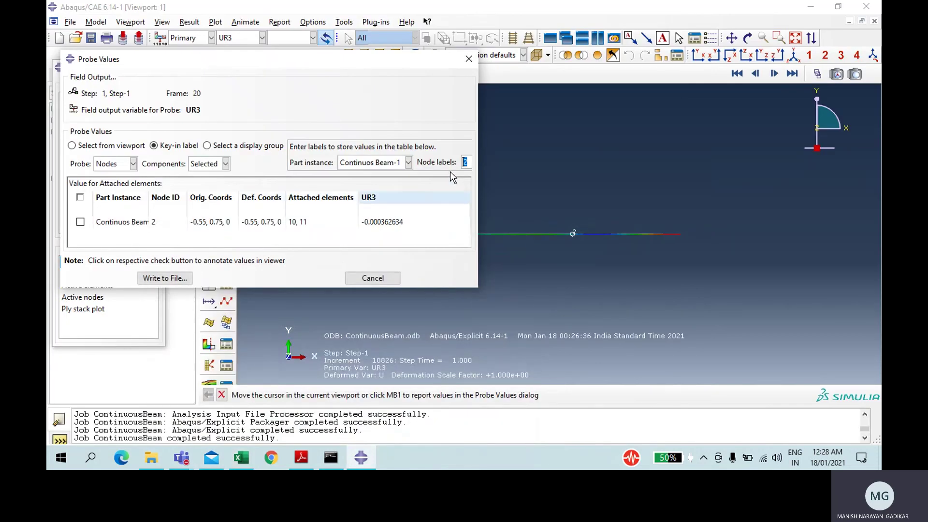
{"action": "key", "text": "Return"}
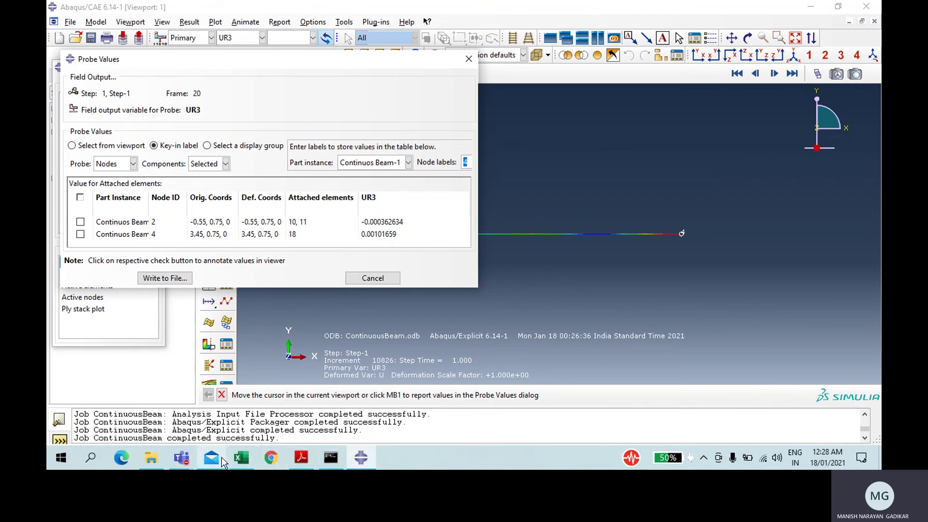
{"action": "left_click", "coordinate": [254, 448]}
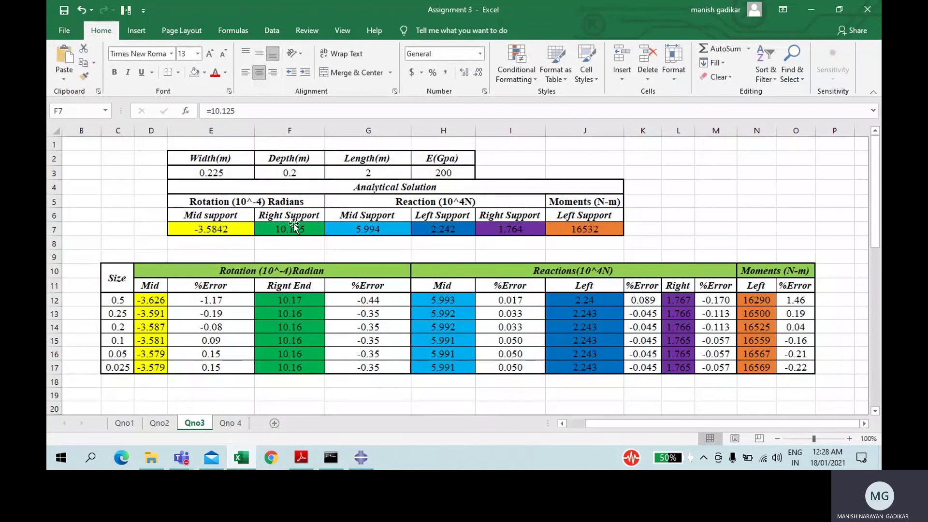
{"action": "left_click", "coordinate": [280, 370]}
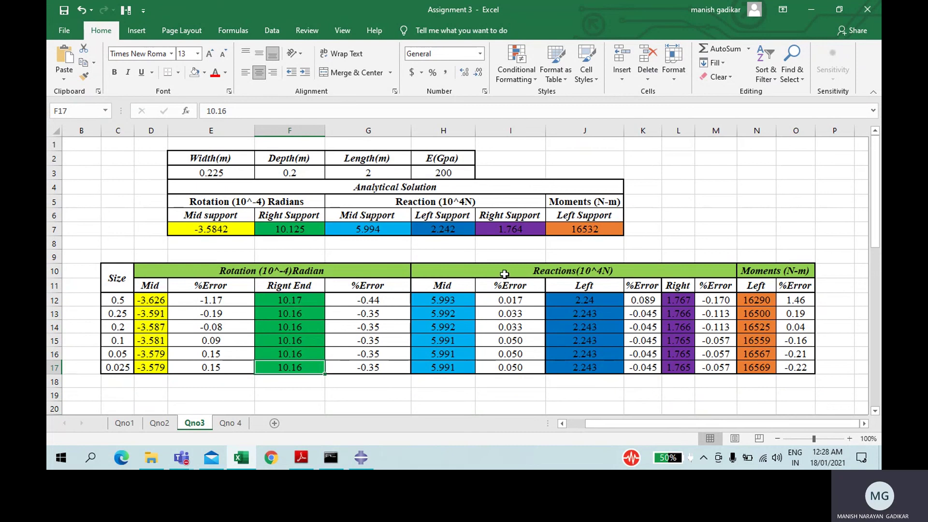
Switch back to Abaqus and contour the reaction force RF, discarding the probed UR3 values instead of writing them to a file.
{"action": "left_click", "coordinate": [255, 468]}
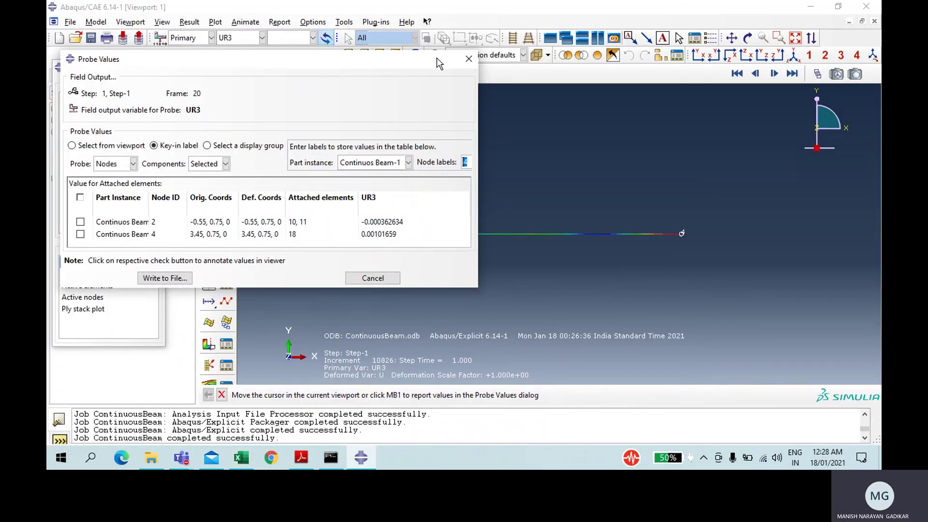
{"action": "left_click", "coordinate": [247, 41]}
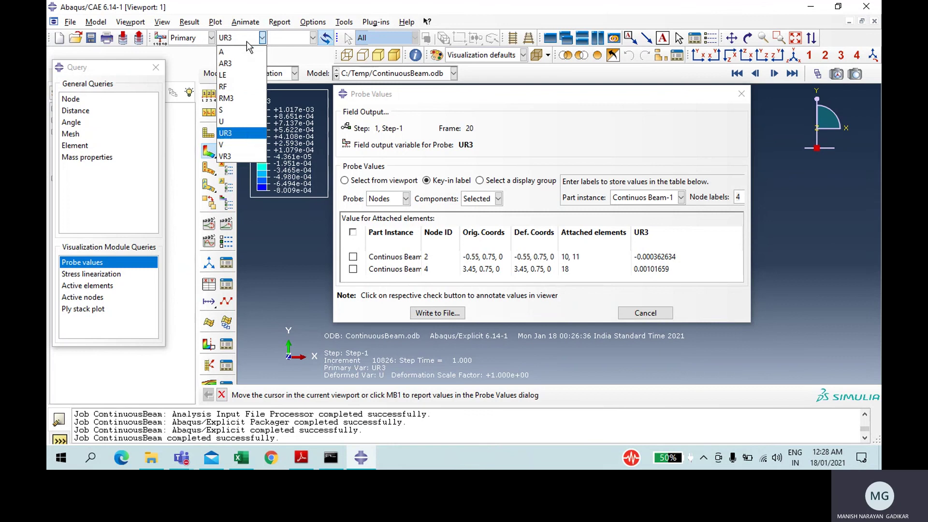
{"action": "left_click", "coordinate": [239, 87]}
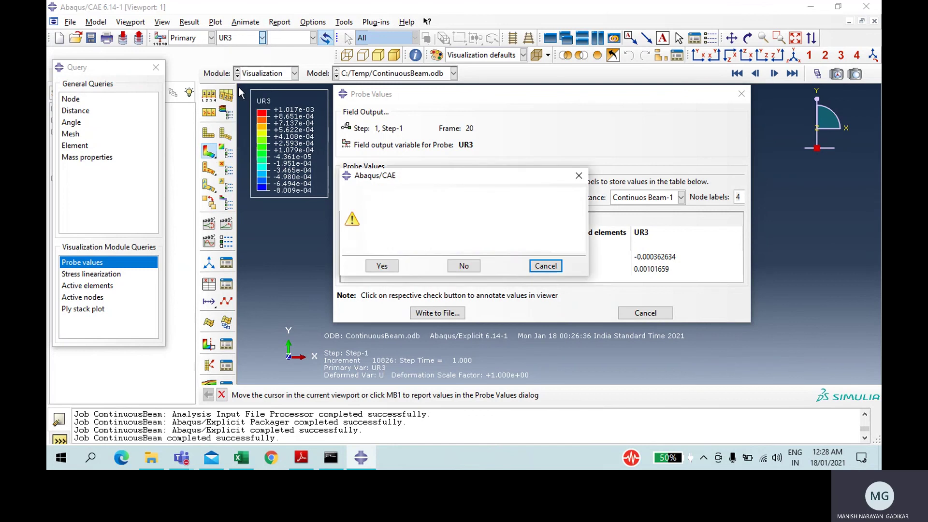
{"action": "left_click", "coordinate": [464, 266]}
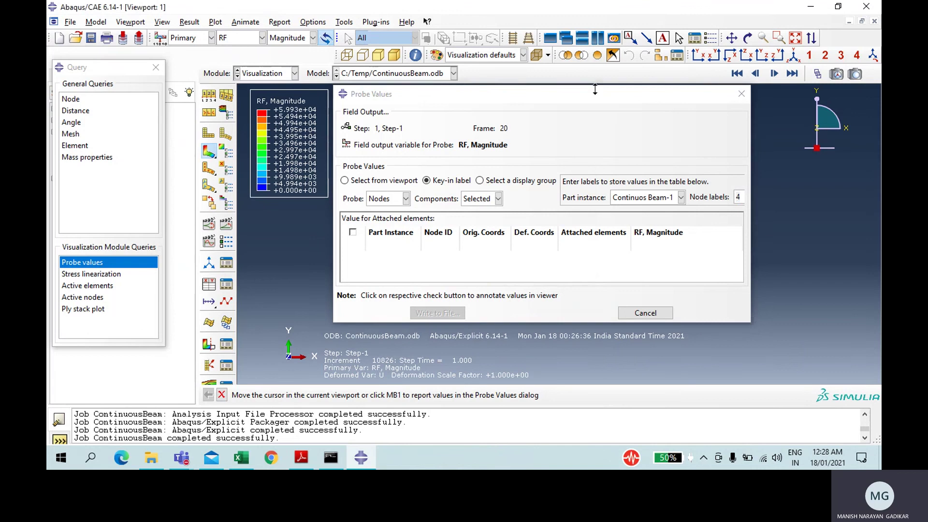
Move the Probe Values dialog clear of the beam and probe the RF magnitude at node 1.
{"action": "left_click_drag", "start_coordinate": [596, 99], "coordinate": [679, 219]}
{"action": "left_click_drag", "start_coordinate": [521, 210], "coordinate": [521, 253]}
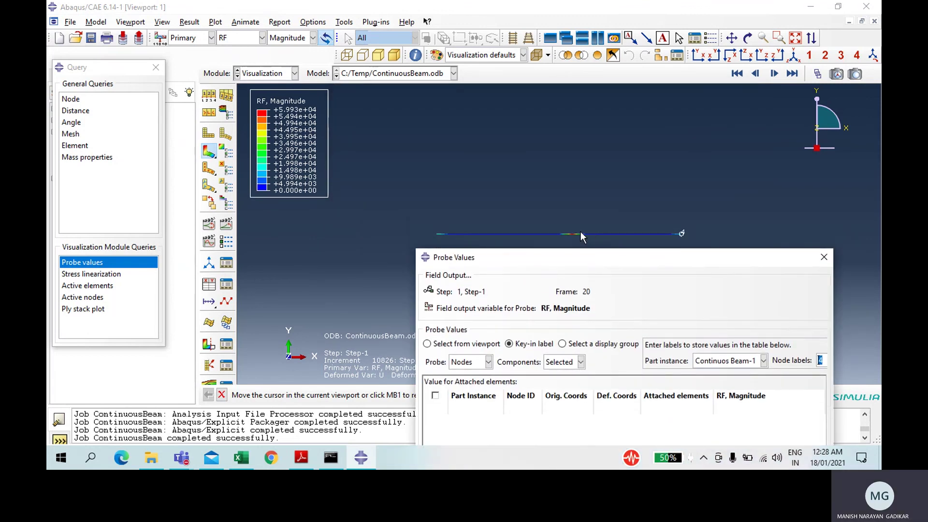
{"action": "left_click_drag", "start_coordinate": [680, 253], "coordinate": [661, 106]}
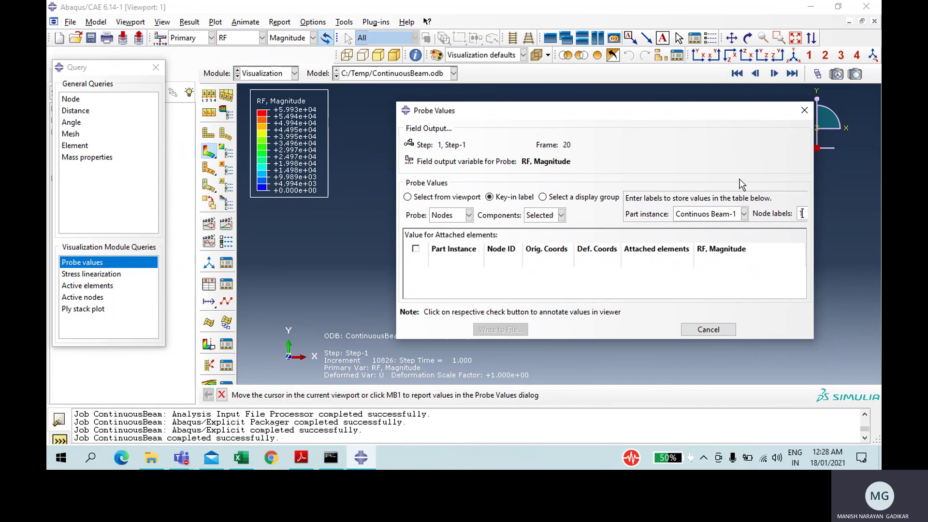
{"action": "key", "text": "Return"}
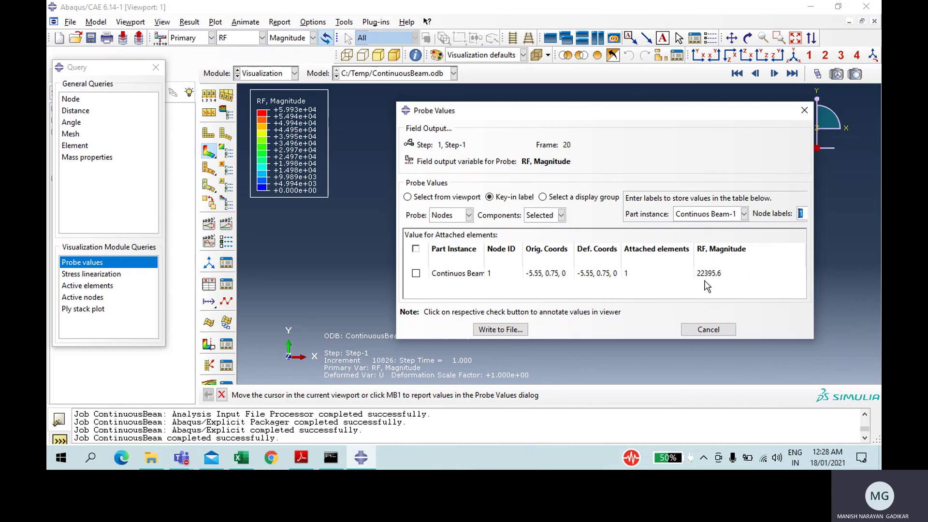
Compare the probed left-support reaction with the analytical and mesh-size values in the Excel sheet Qno3.
{"action": "left_click", "coordinate": [241, 457]}
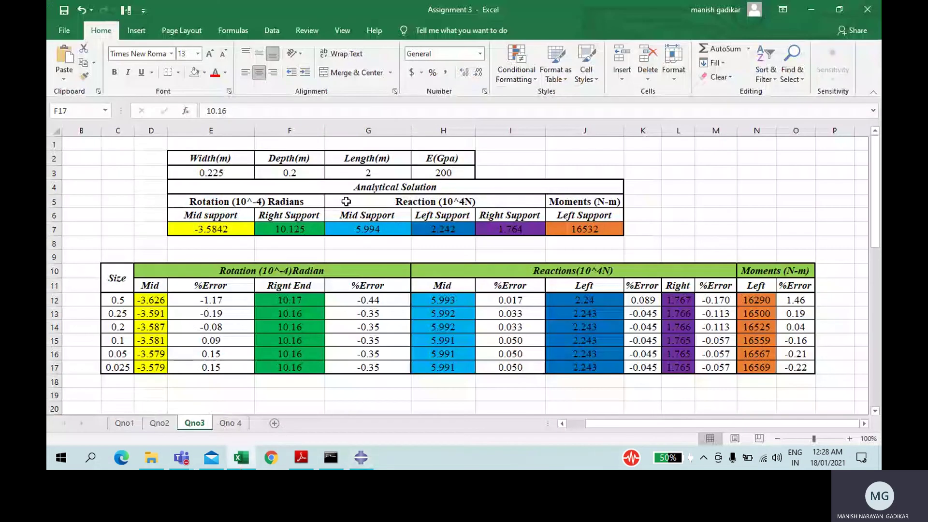
{"action": "left_click", "coordinate": [440, 234]}
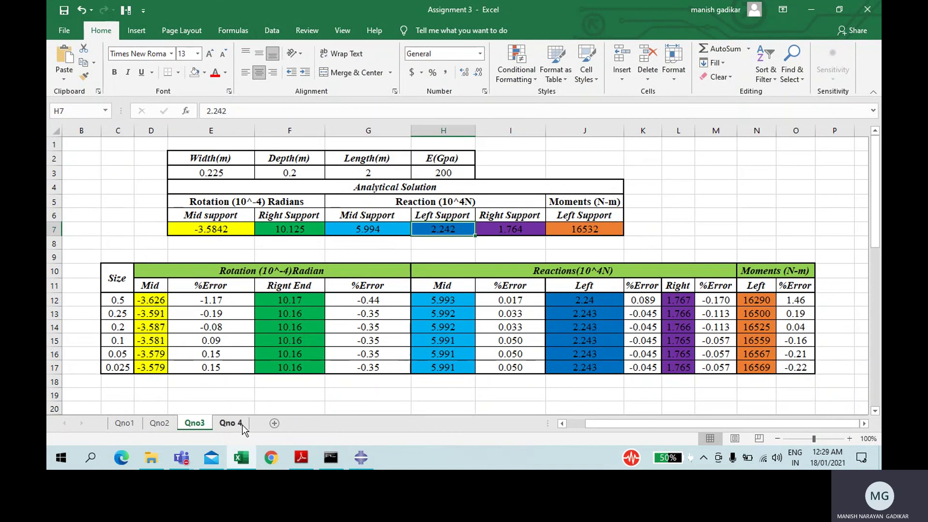
{"action": "left_click", "coordinate": [244, 460]}
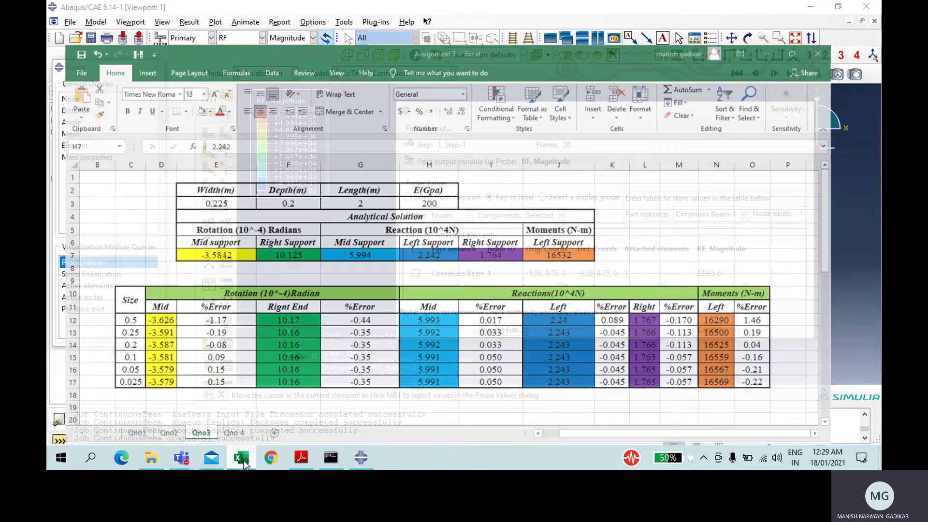
Probe the RF magnitude at node 4 in Abaqus and compare it with the right-support reactions in the Excel sheet.
{"action": "key", "text": "BackSpace"}
{"action": "key", "text": "BackSpace"}
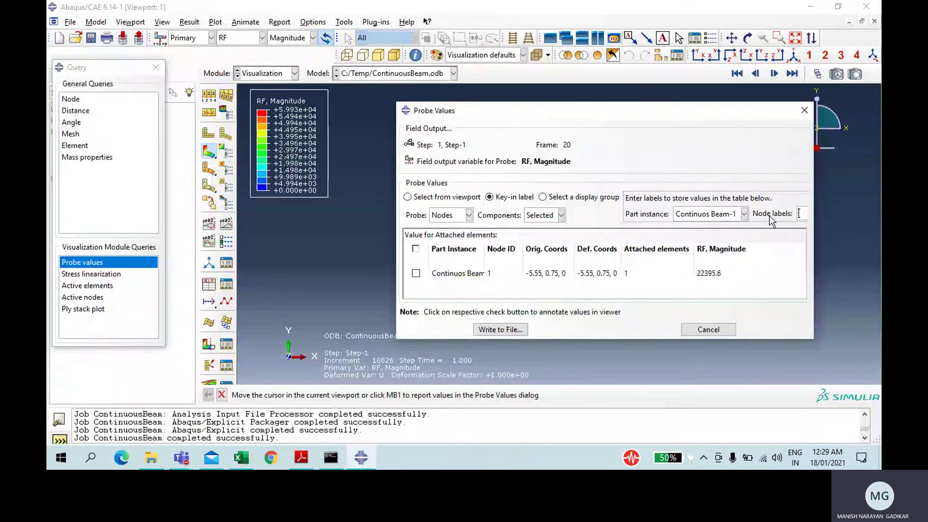
{"action": "key", "text": "Return"}
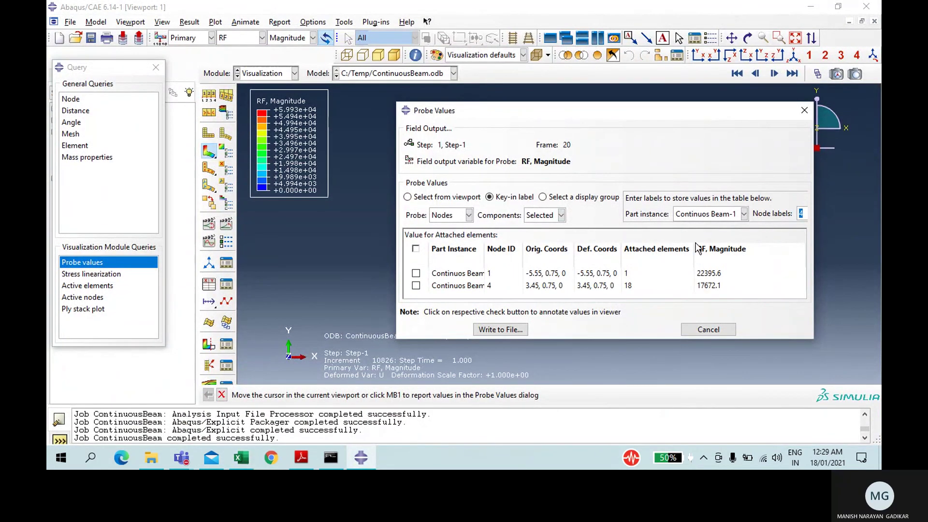
{"action": "left_click", "coordinate": [246, 452]}
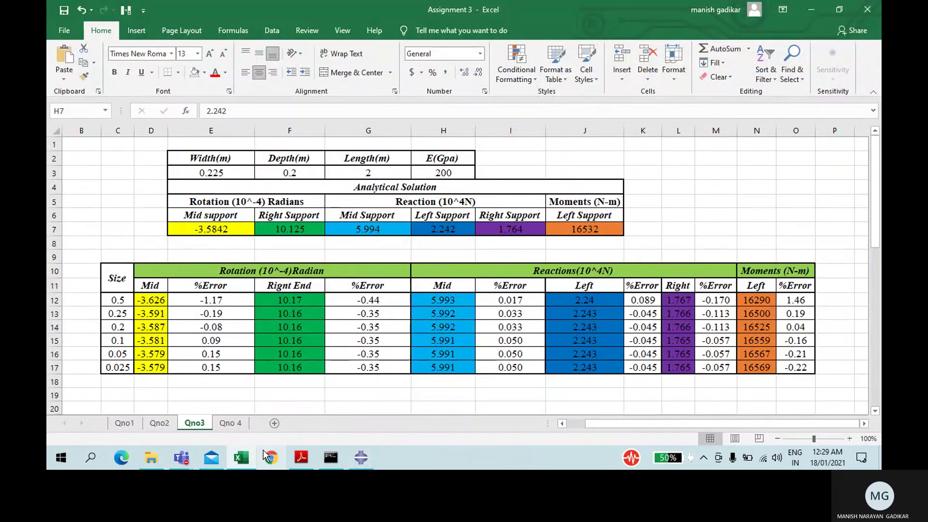
{"action": "key", "text": "alt+Tab"}
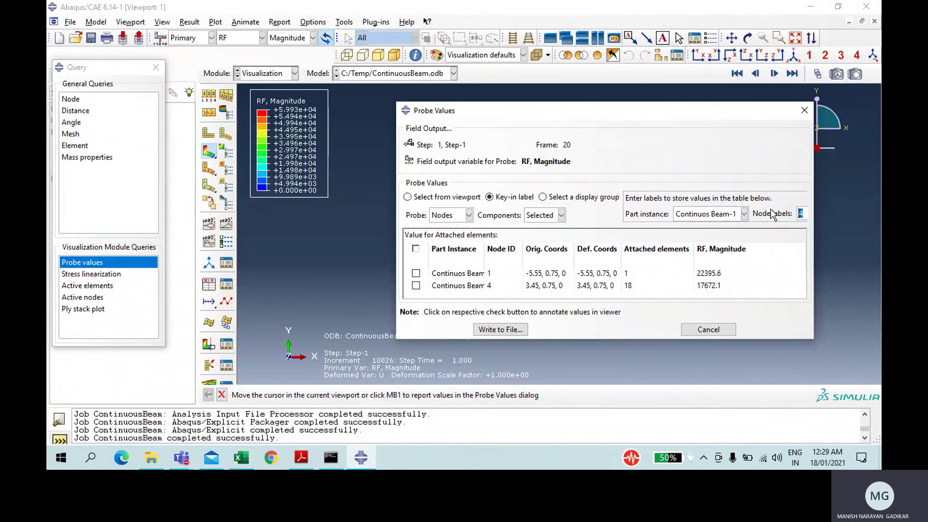
Probe the RF magnitude at node 2 and compare it with the mid-support reactions in the Excel sheet.
{"action": "key", "text": "Return"}
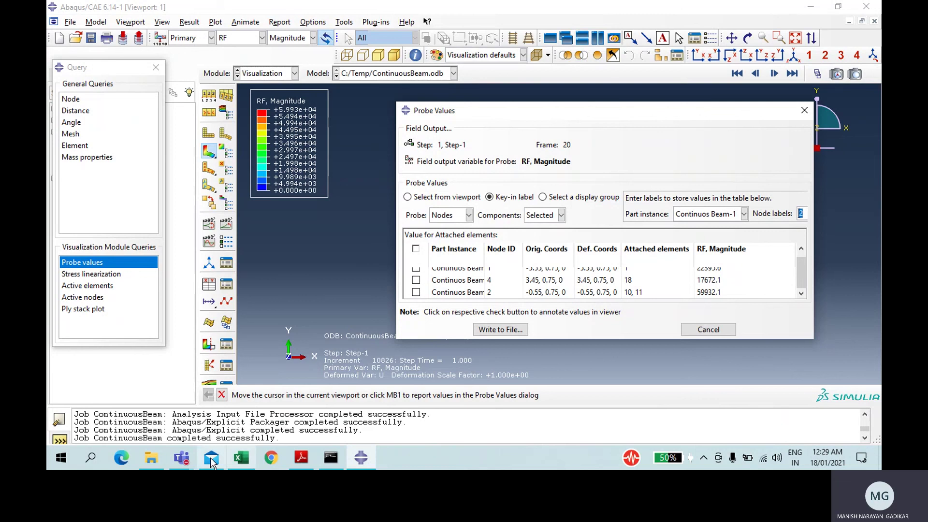
{"action": "left_click", "coordinate": [246, 458]}
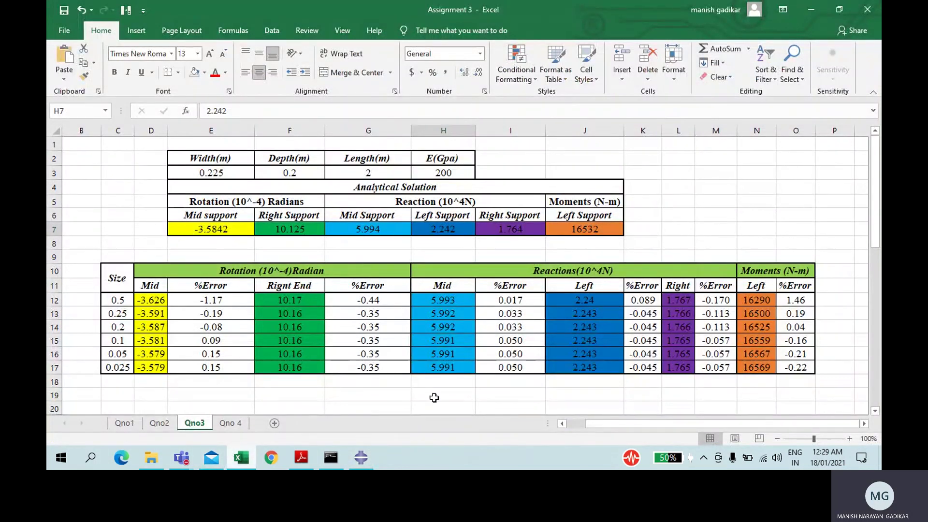
{"action": "left_click", "coordinate": [248, 465]}
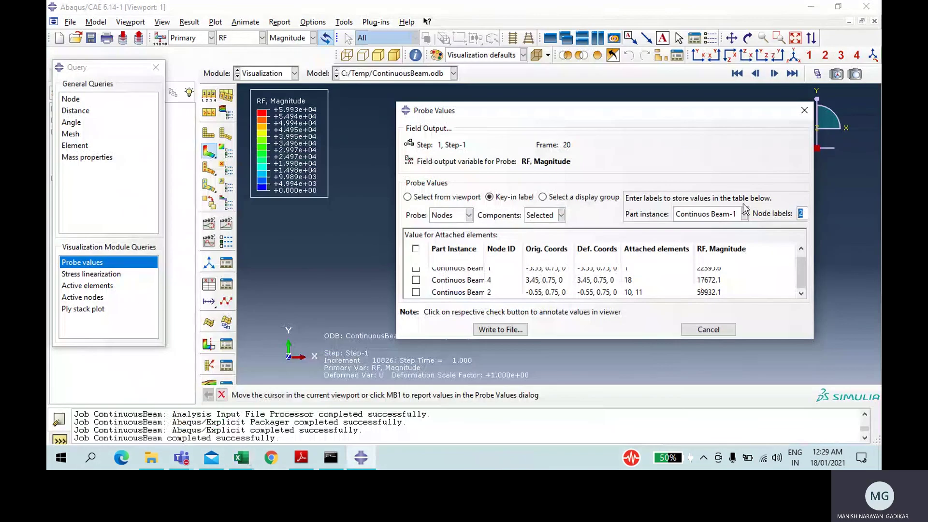
Contour the reaction moment RM3, discarding the probed RF values, and probe RM3 at node 1.
{"action": "left_click", "coordinate": [241, 39]}
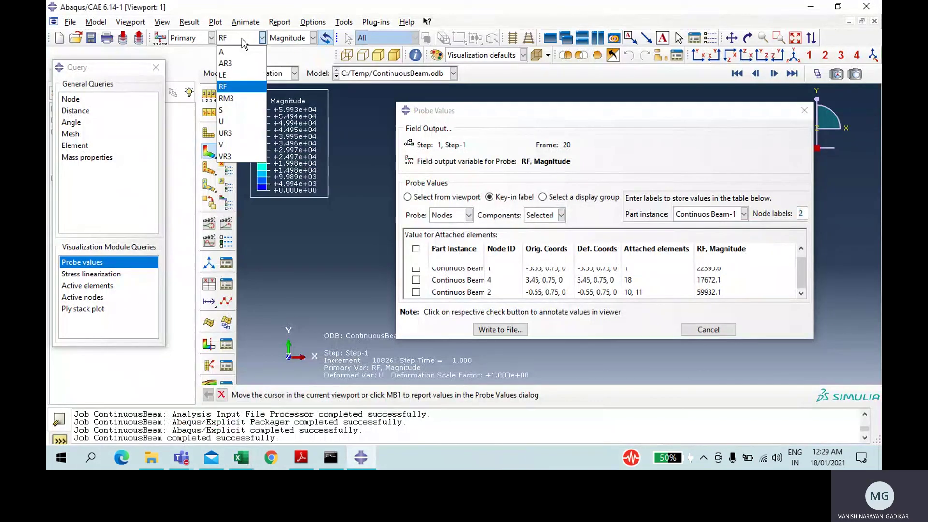
{"action": "left_click", "coordinate": [242, 94]}
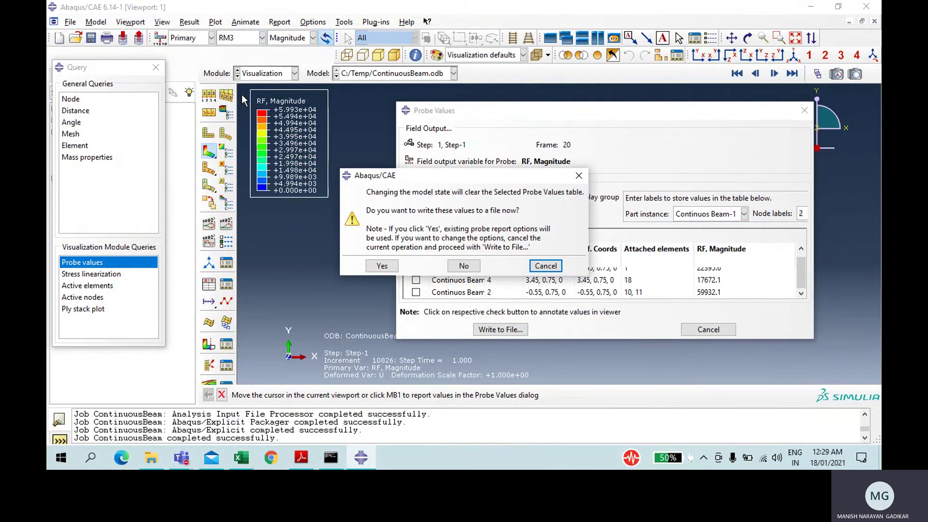
{"action": "left_click", "coordinate": [459, 265]}
{"action": "left_click", "coordinate": [804, 213]}
{"action": "type", "text": "2"}
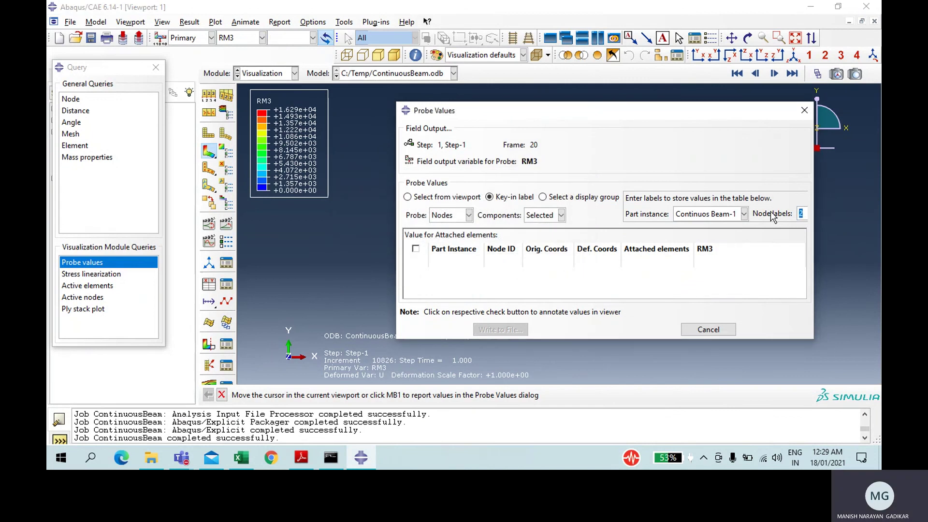
{"action": "key", "text": "BackSpace"}
{"action": "type", "text": "1"}
{"action": "key", "text": "Return"}
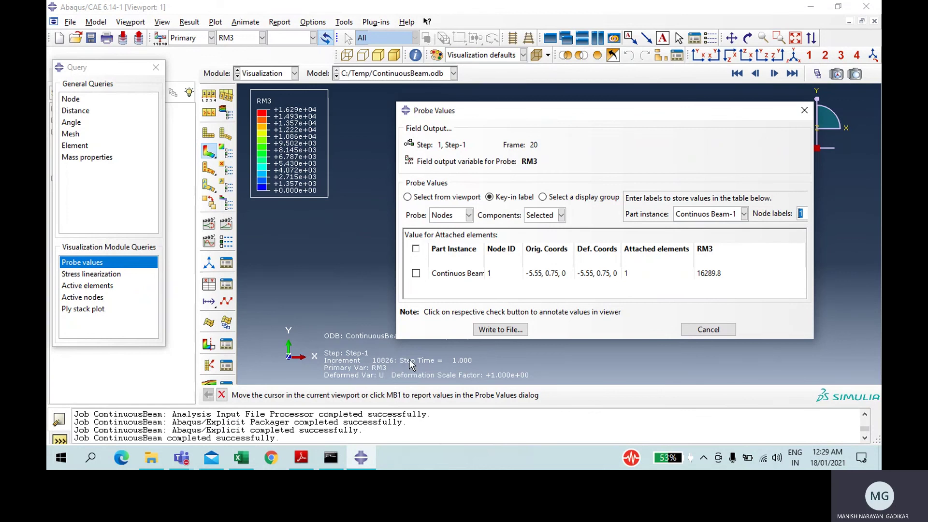
Compare the left-support moment with the Excel sheet, and close the Abaqus probe without saving its values.
{"action": "left_click", "coordinate": [236, 459]}
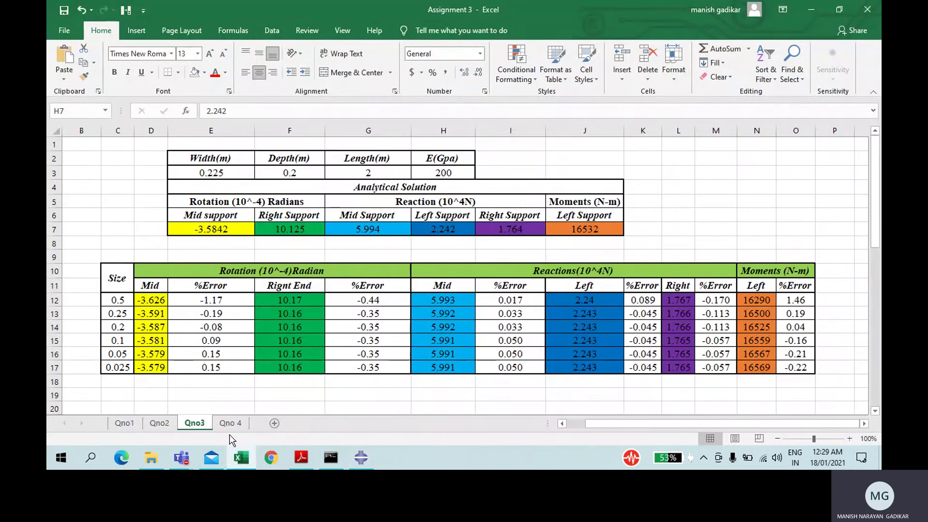
{"action": "left_click", "coordinate": [237, 457]}
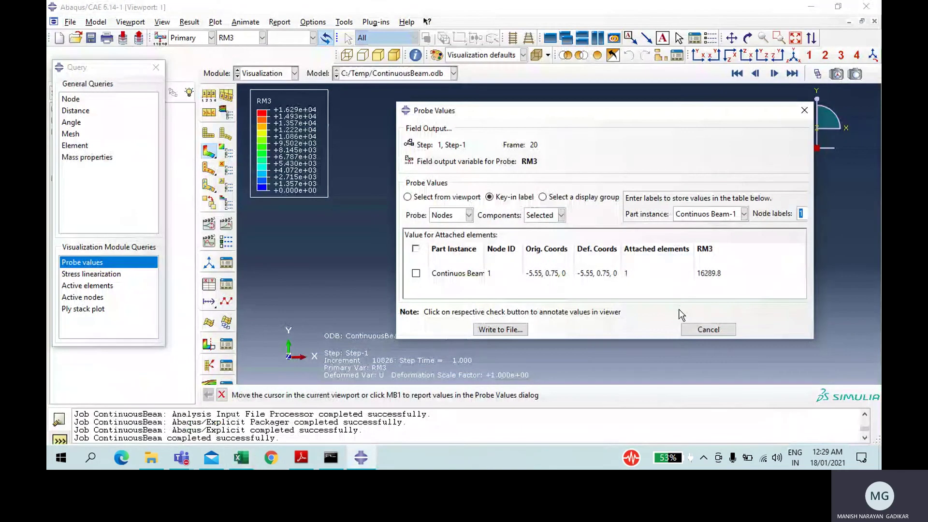
{"action": "left_click", "coordinate": [707, 329]}
{"action": "left_click", "coordinate": [604, 266]}
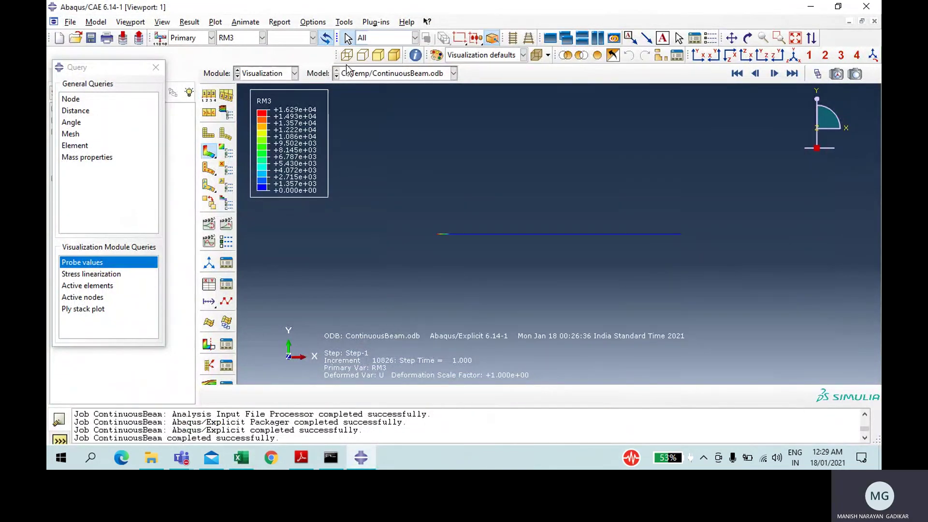
Set the field output to displacement U and display its resultant as a symbol plot on the beam.
{"action": "left_click", "coordinate": [251, 39]}
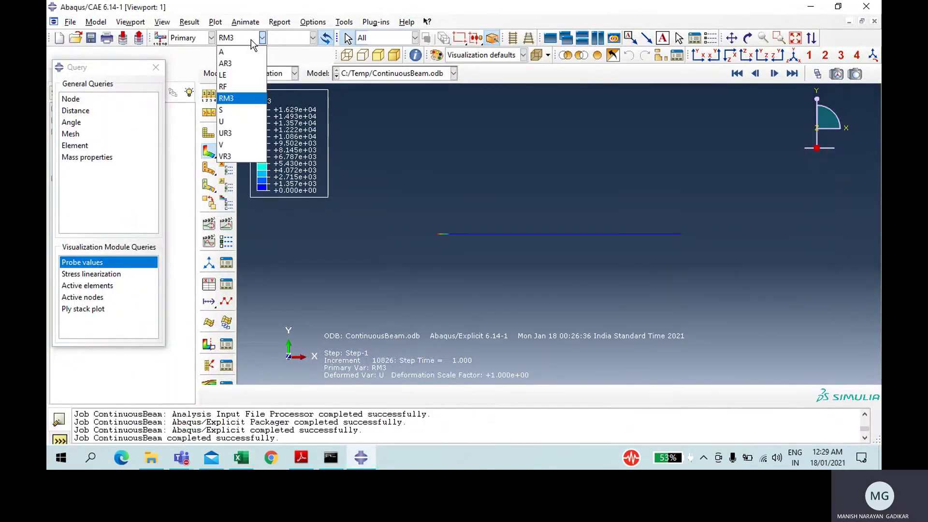
{"action": "left_click", "coordinate": [245, 121]}
{"action": "left_click", "coordinate": [201, 40]}
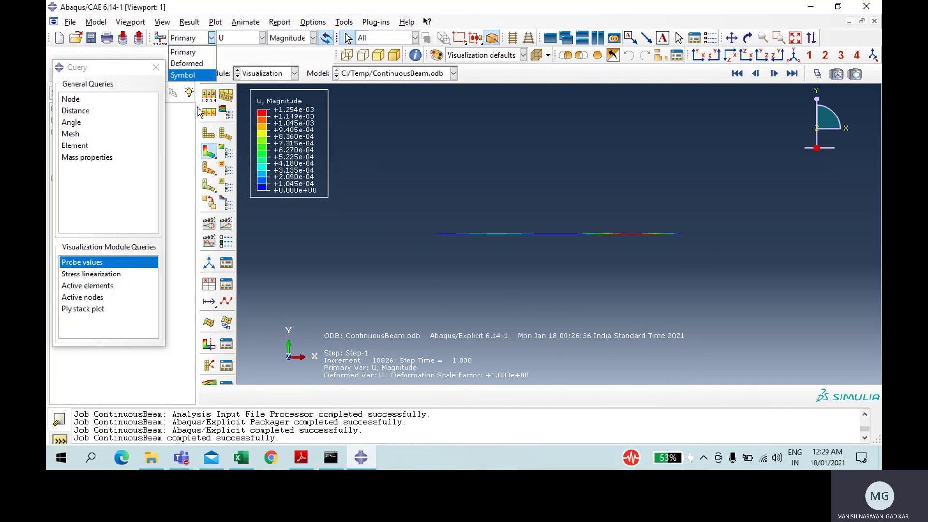
{"action": "left_click", "coordinate": [184, 75]}
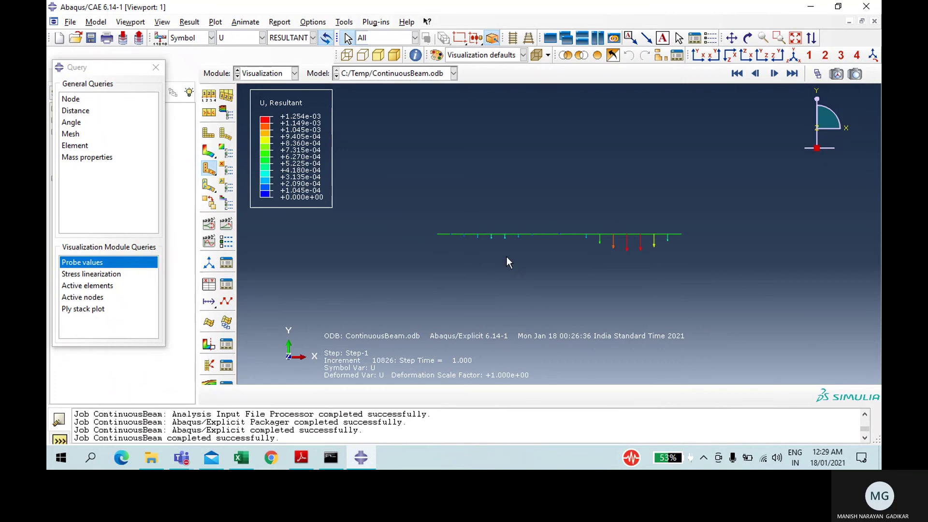
Show the U2 component as symbols, and switch the symbol plot to the resultant reaction force RF.
{"action": "left_click", "coordinate": [290, 37]}
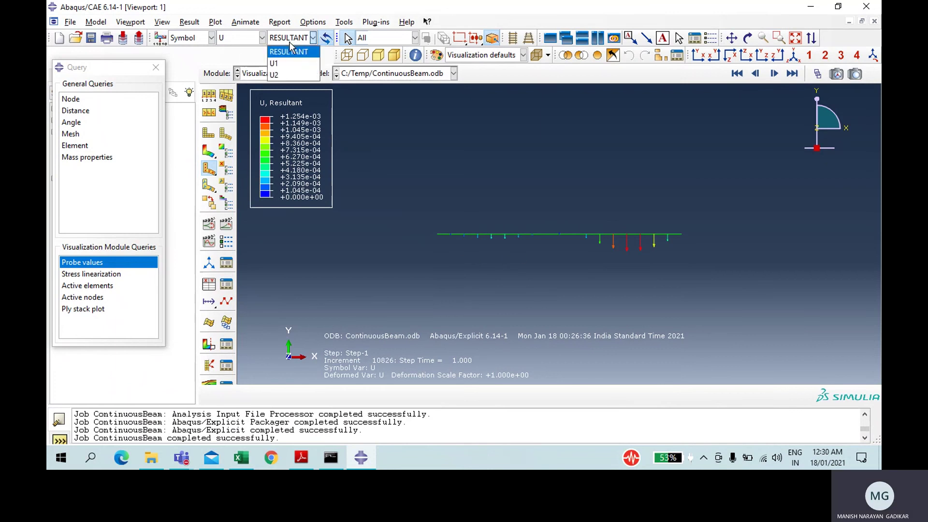
{"action": "left_click", "coordinate": [290, 75]}
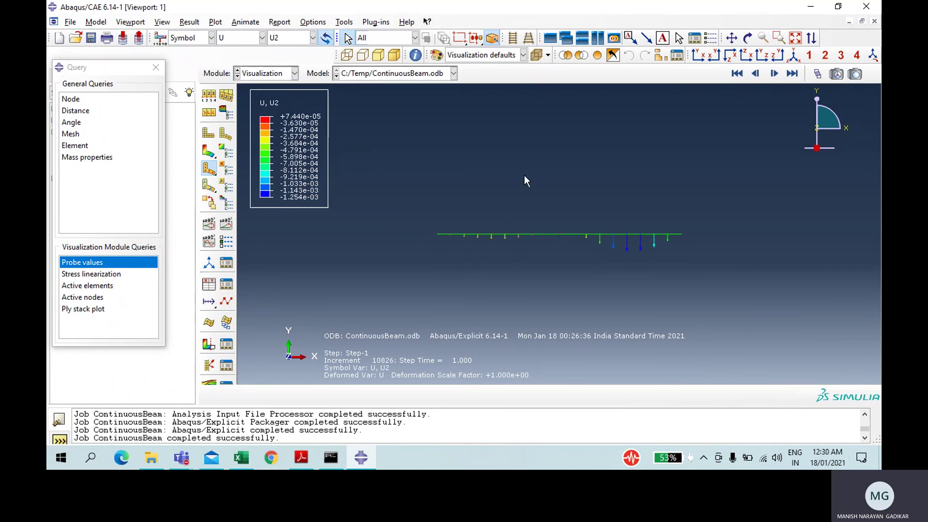
{"action": "left_click", "coordinate": [237, 37]}
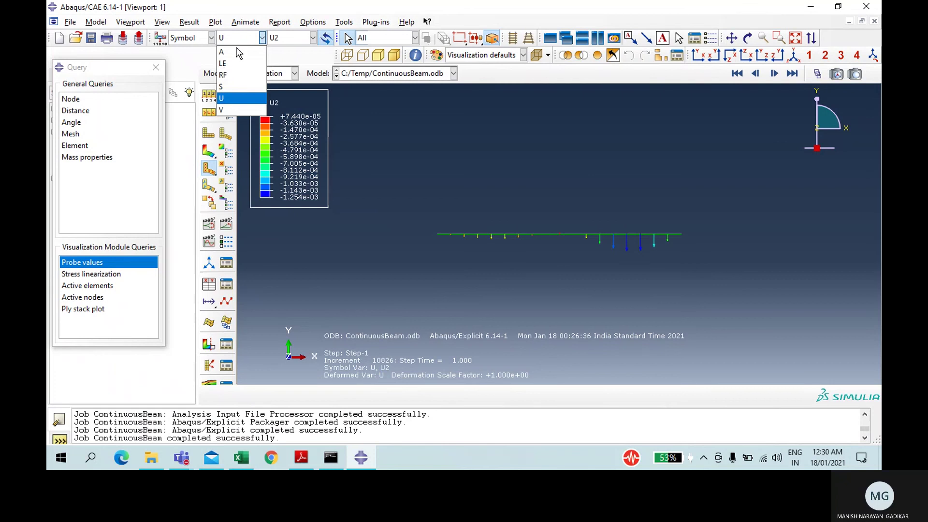
{"action": "left_click", "coordinate": [241, 75]}
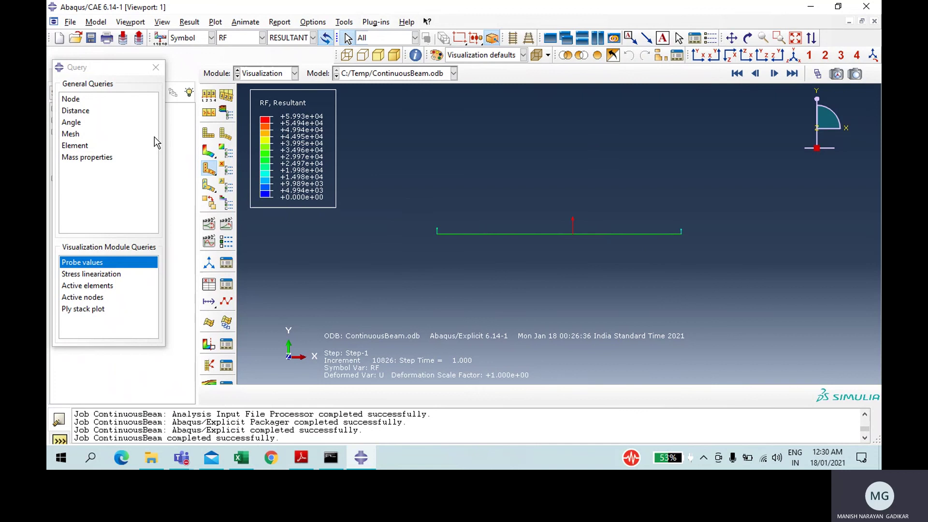
{"action": "left_click", "coordinate": [70, 21]}
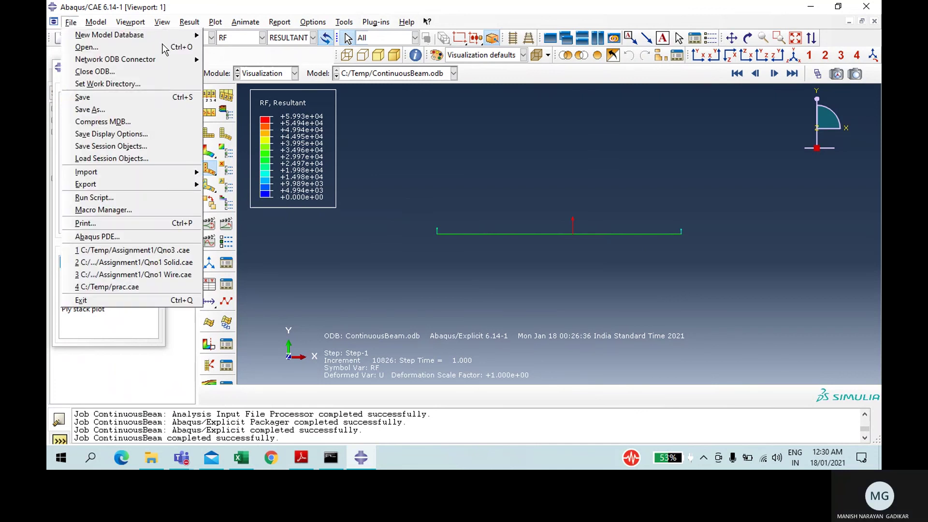
{"action": "left_click", "coordinate": [392, 143]}
Switch to the Microsoft Teams meeting window and bring up its additional actions for stopping the recording.
{"action": "left_click", "coordinate": [181, 458]}
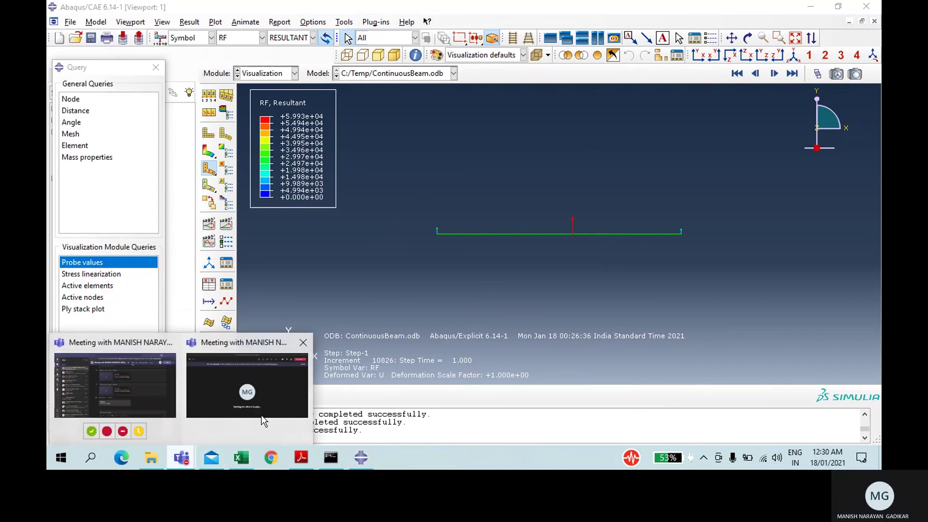
{"action": "left_click", "coordinate": [282, 398]}
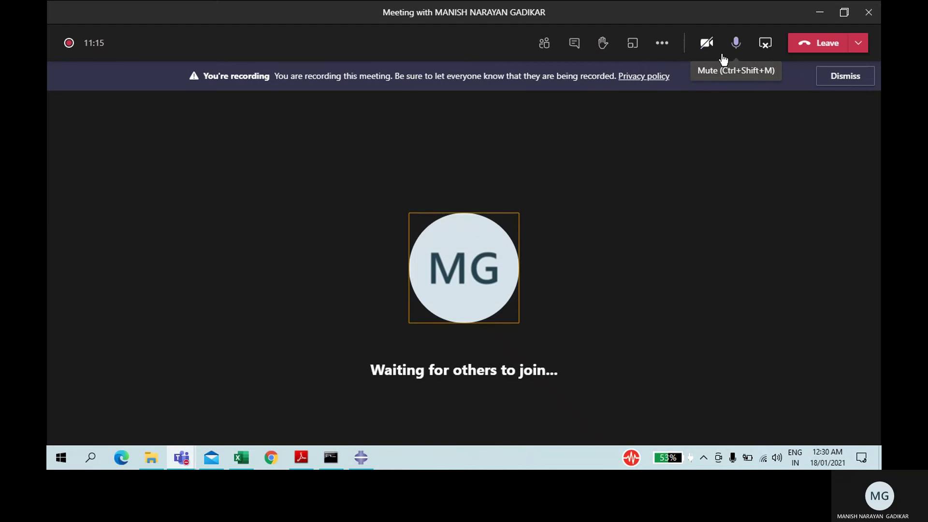
{"action": "left_click", "coordinate": [667, 50]}
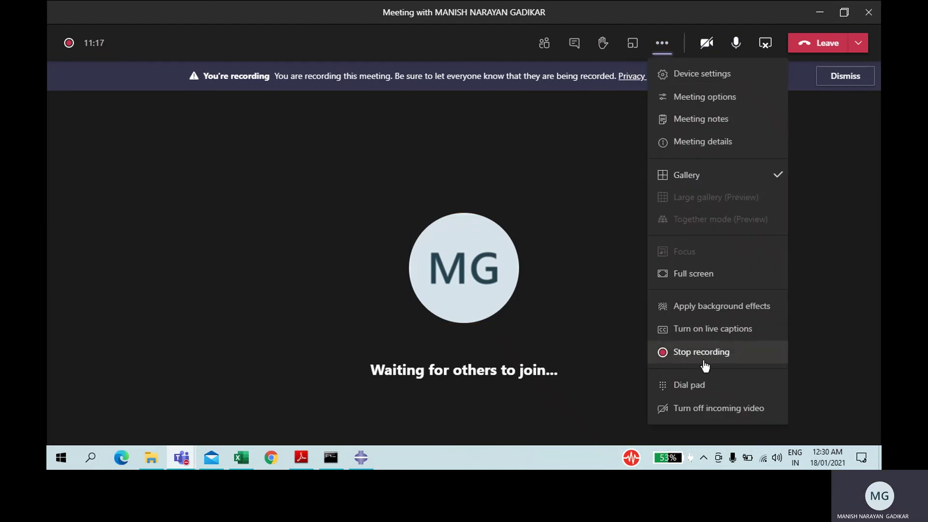